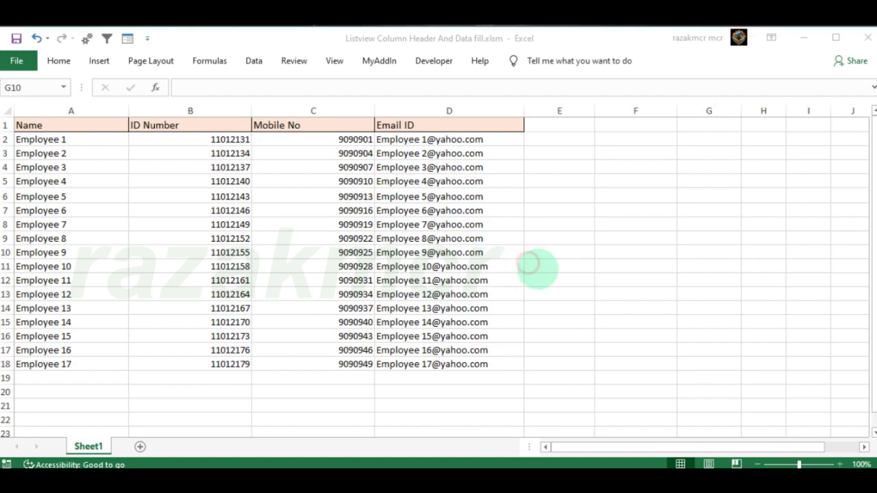
Highlight the Name, ID Number, Mobile No and Email ID columns in turn.
click(70, 111)
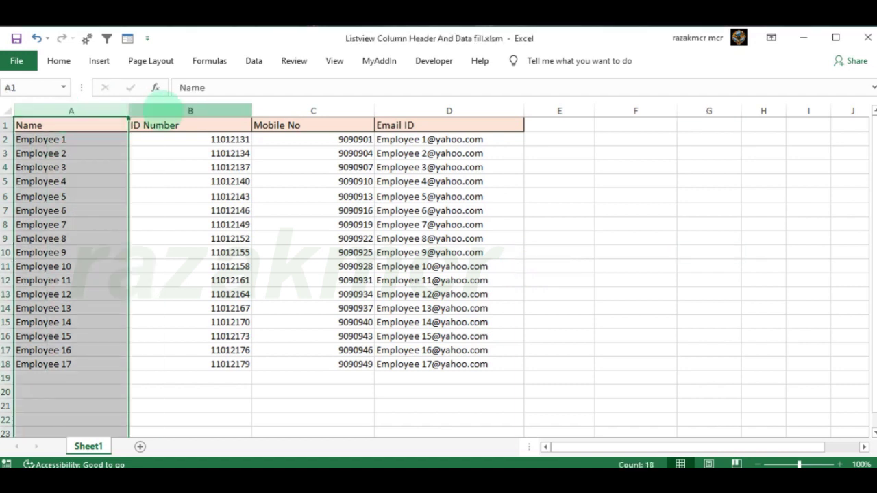
click(164, 111)
click(263, 110)
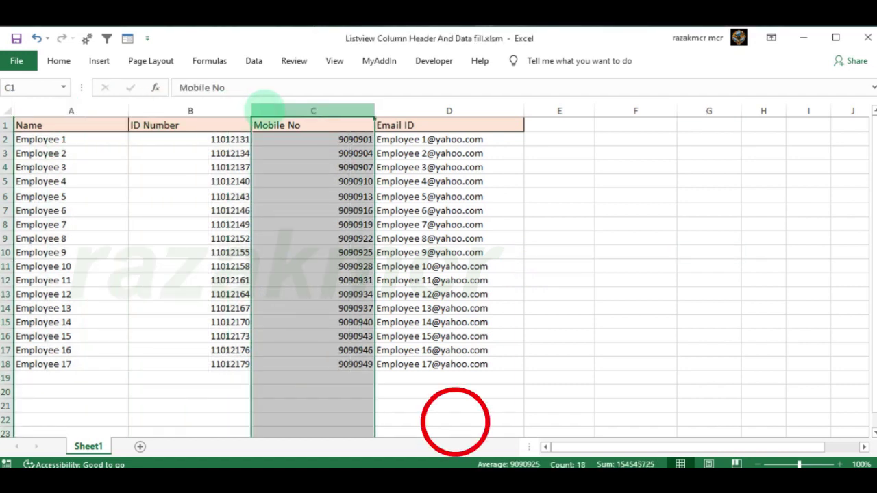
click(399, 111)
click(184, 393)
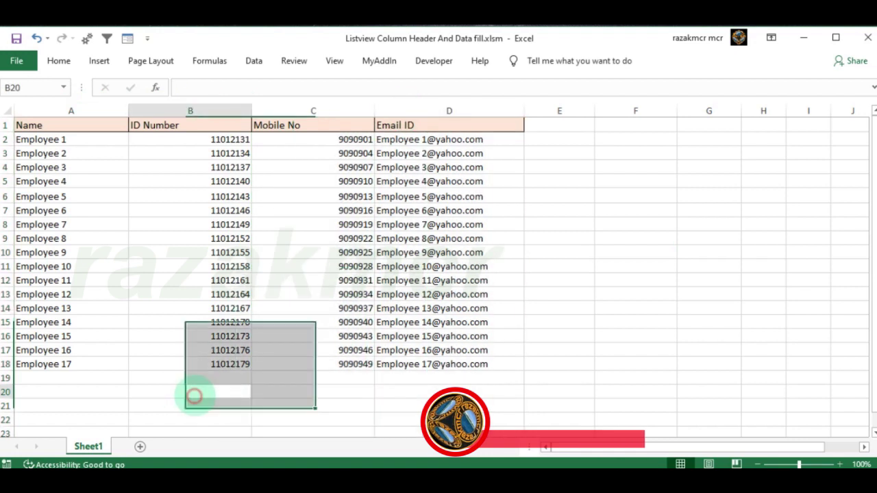
Select the ID Number, Mobile No and Email ID value ranges to review the employee rows.
click(241, 155)
drag(230, 370, 230, 336)
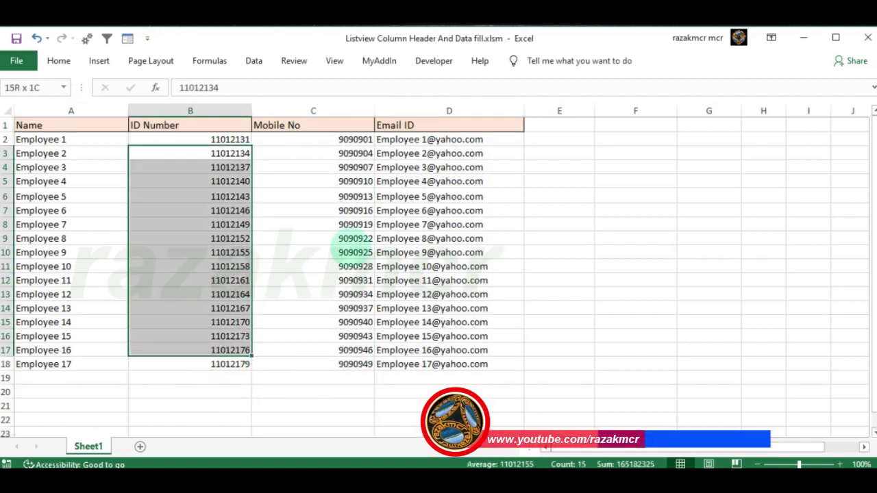
drag(344, 140, 343, 364)
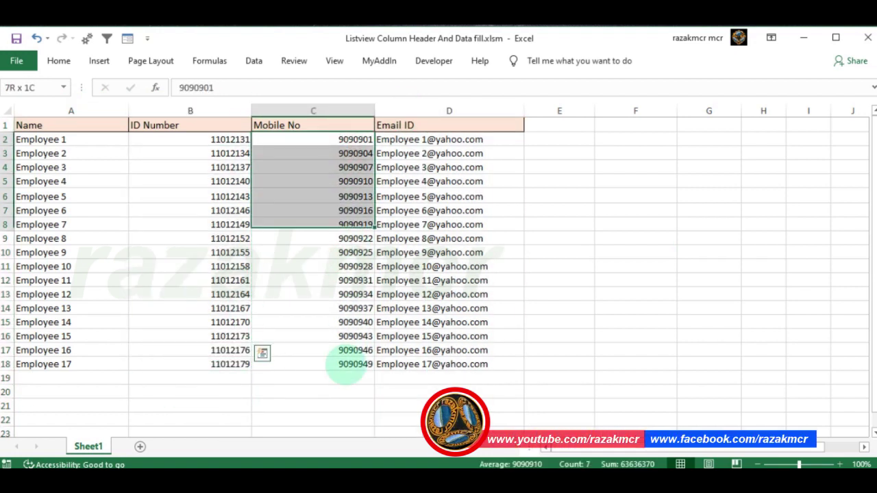
drag(433, 126, 428, 364)
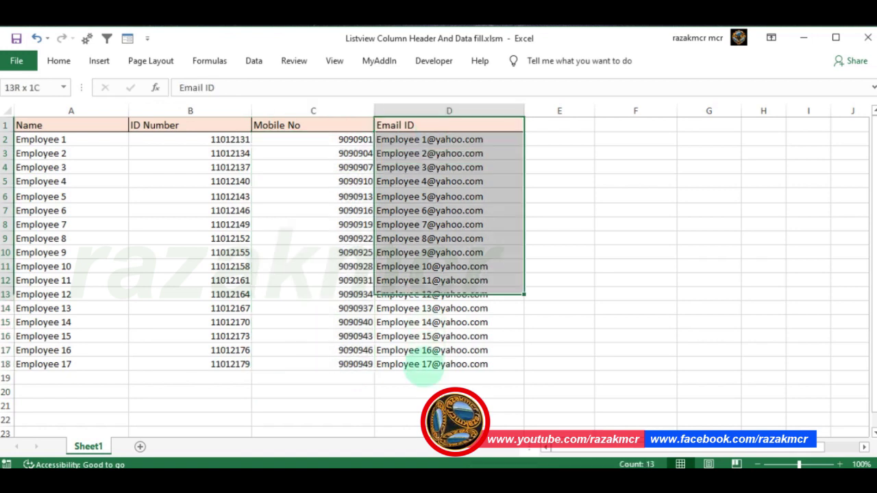
click(305, 389)
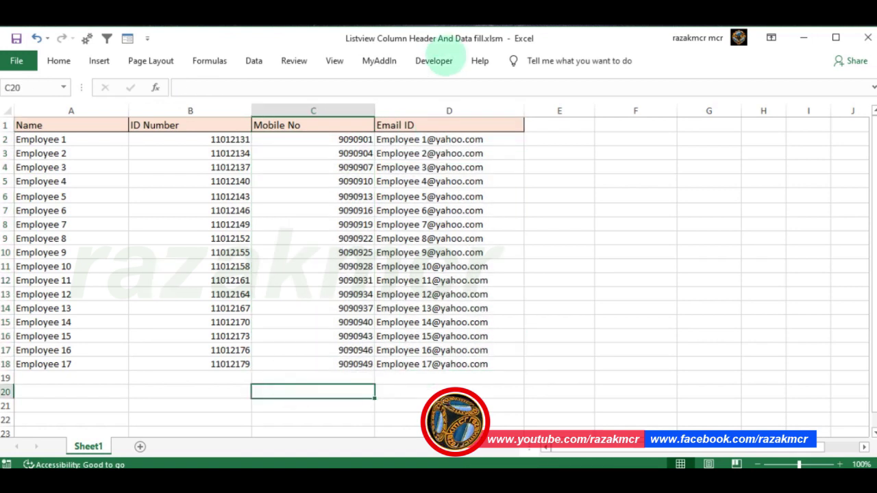
Open the Visual Basic editor from the Developer tab and move the Toolbox lower.
click(436, 60)
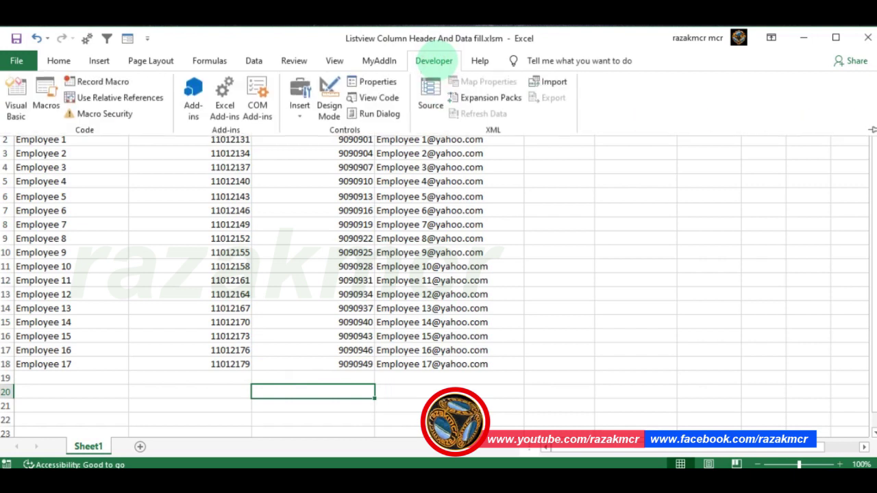
click(15, 96)
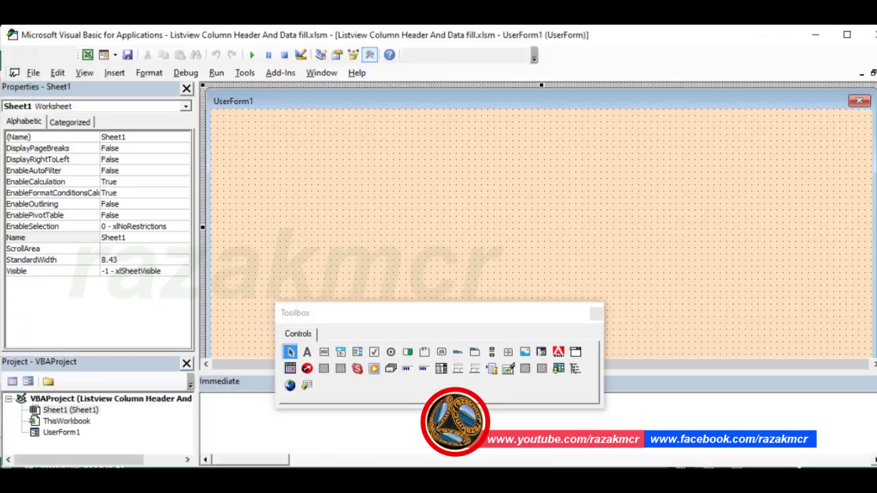
click(483, 323)
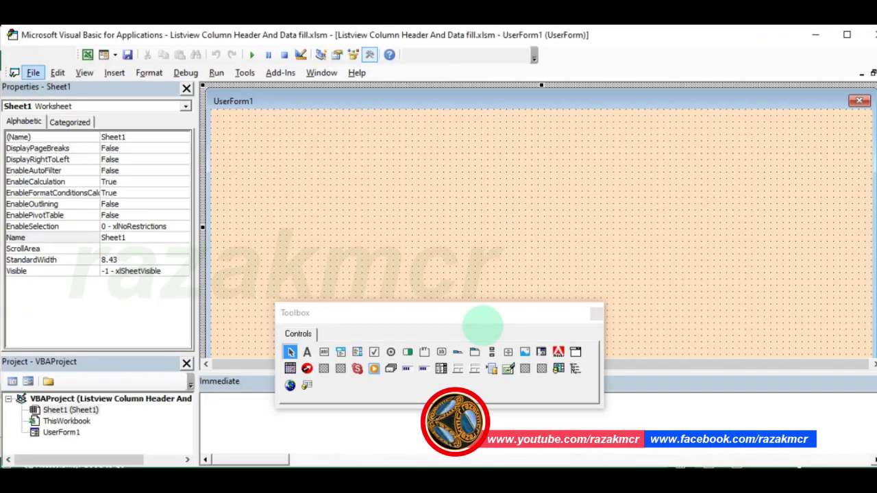
drag(459, 313, 437, 349)
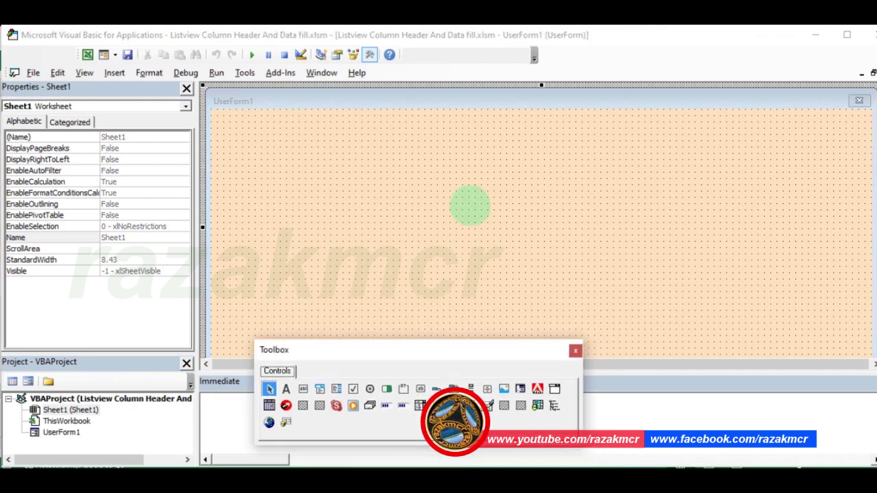
Test-run the empty UserForm1, close it, and move the Toolbox back up.
click(470, 205)
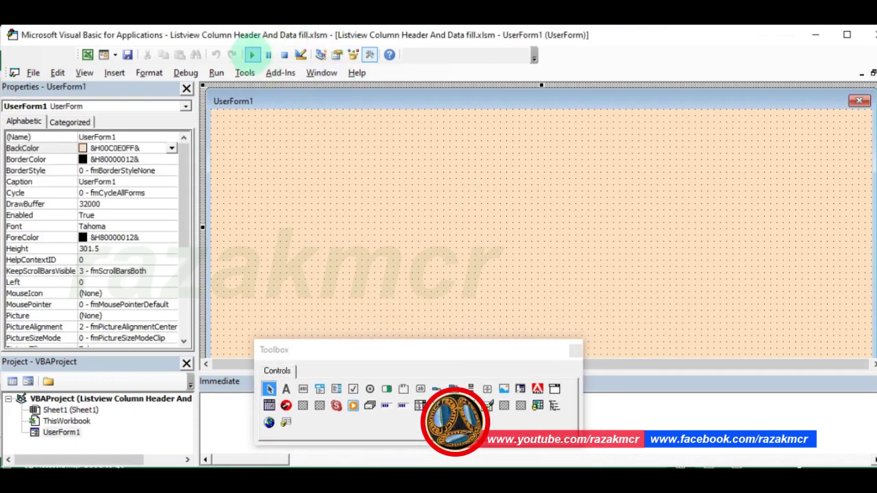
click(252, 55)
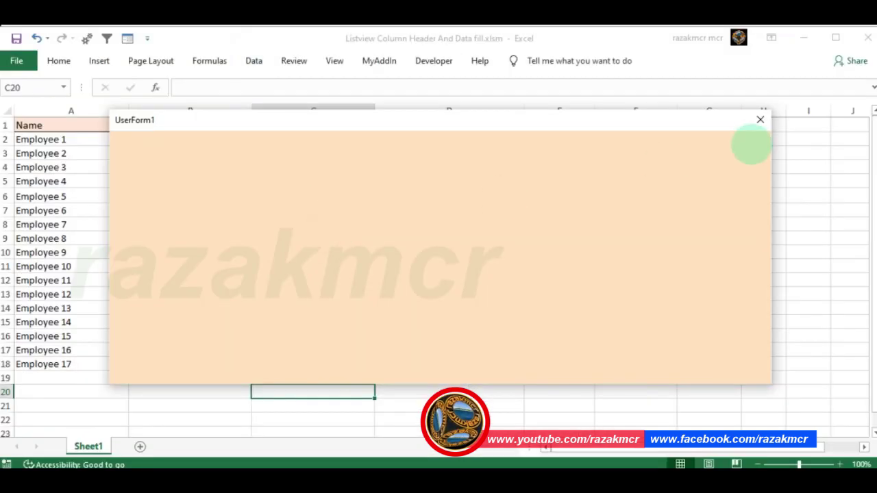
click(759, 119)
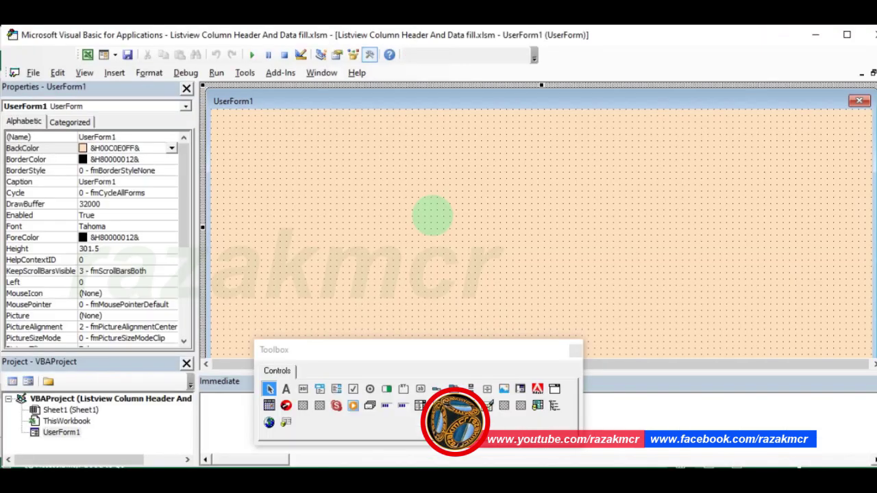
drag(421, 355, 402, 259)
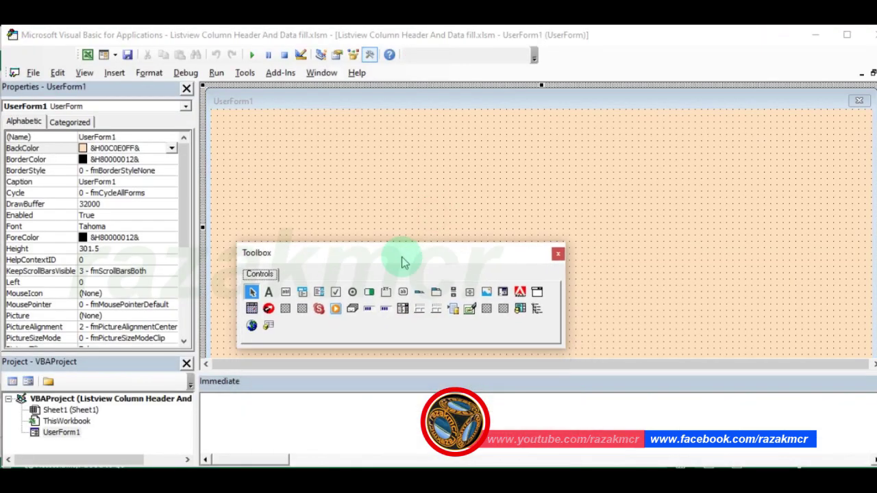
click(418, 308)
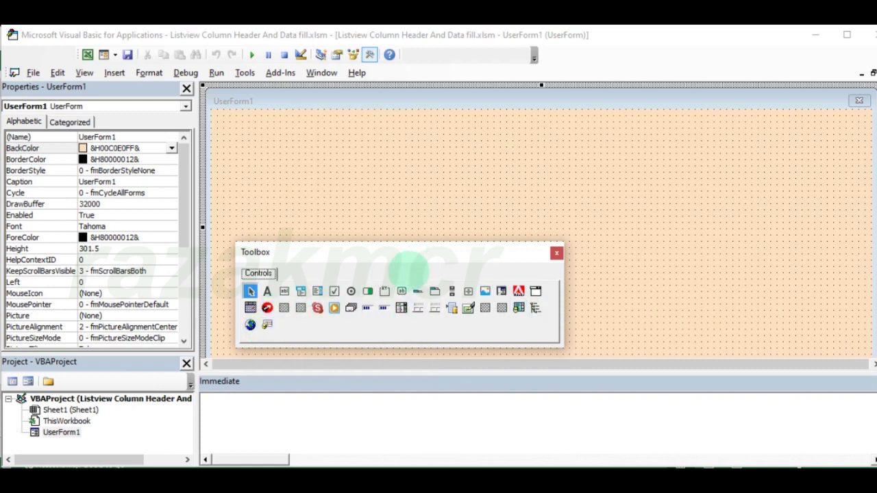
Tick Microsoft ListView Control, version 6.0 under Additional Controls to add it to the Toolbox.
right_click(409, 267)
click(529, 326)
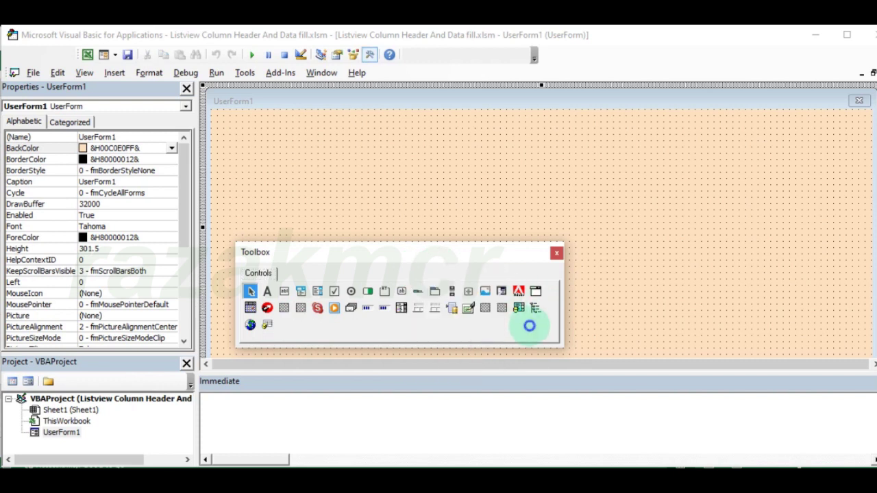
right_click(530, 326)
click(567, 334)
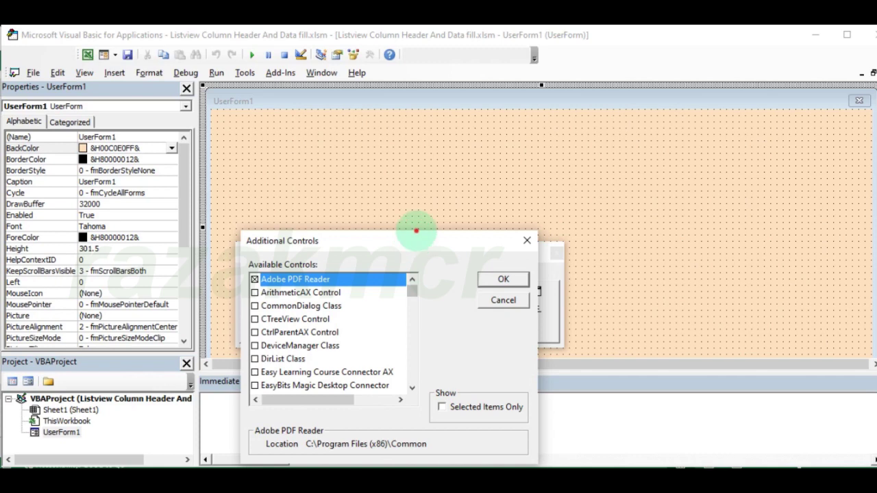
drag(416, 230, 432, 144)
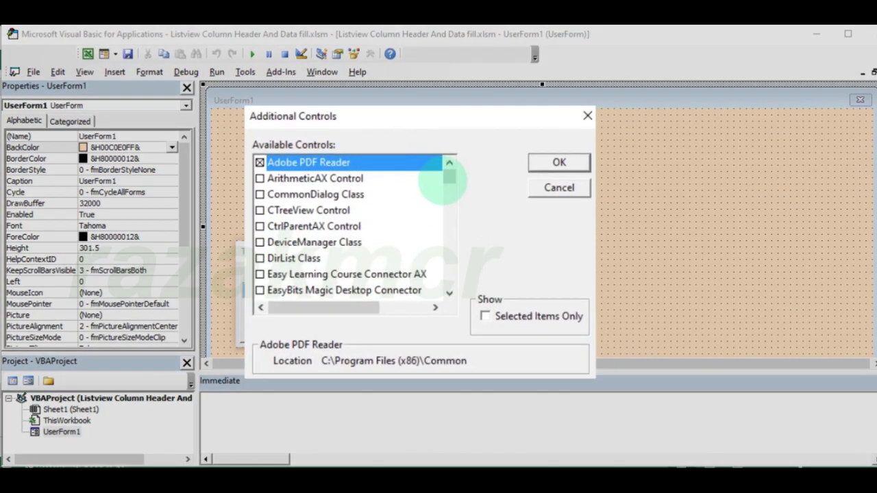
drag(449, 177, 450, 216)
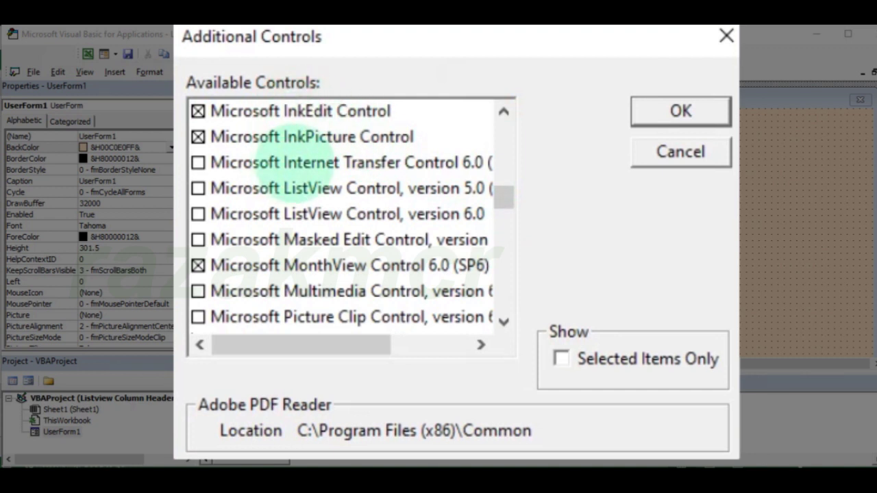
click(384, 213)
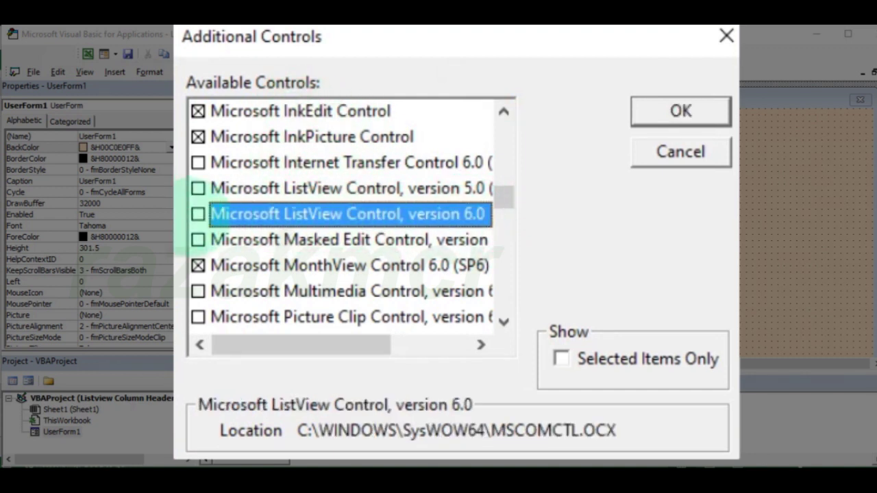
click(198, 213)
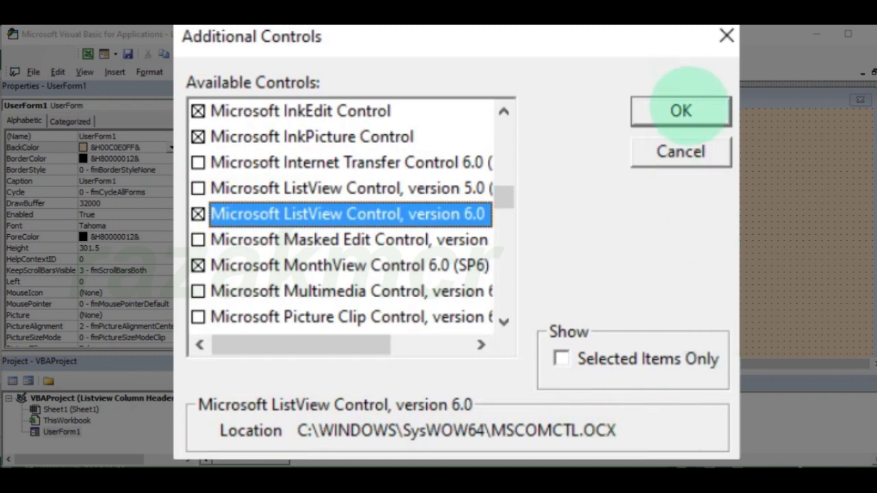
click(675, 111)
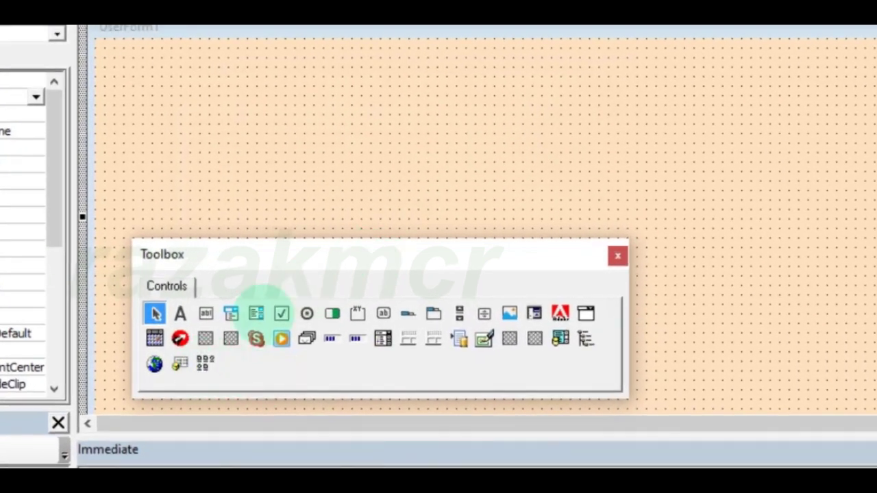
Draw ListView1 from UserForm1's top-left and stretch it to about 249.75 high.
click(206, 364)
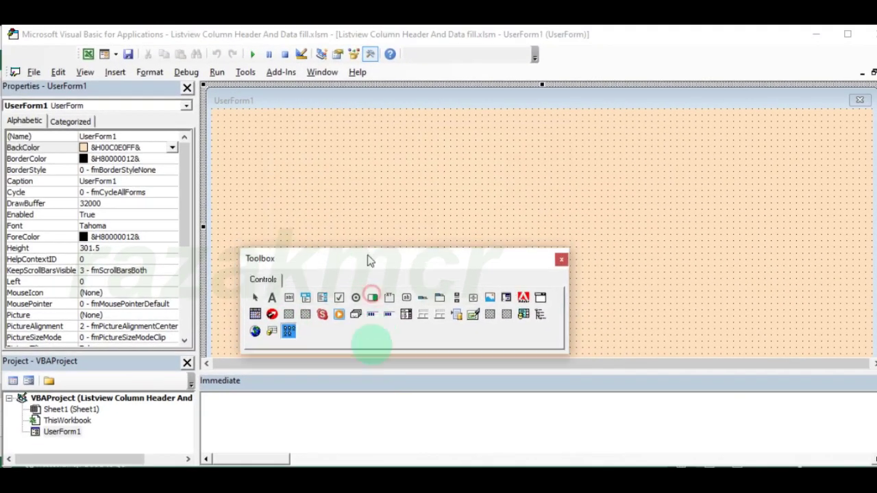
drag(366, 258, 376, 353)
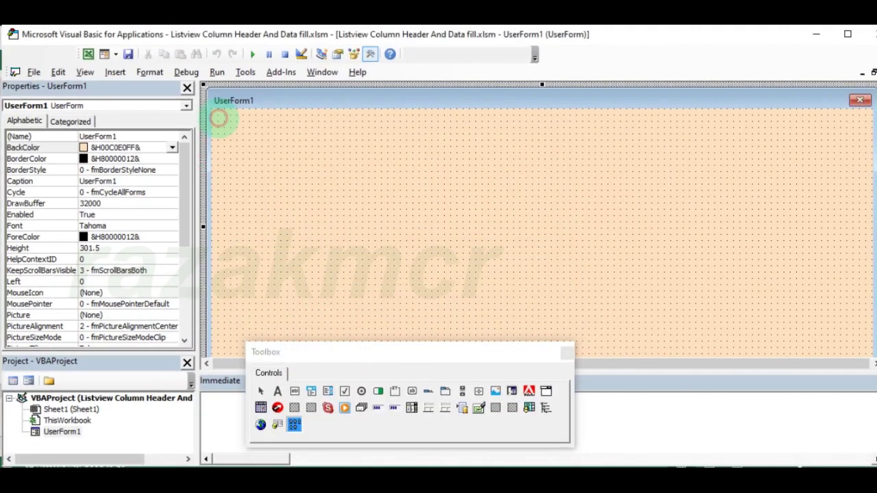
click(219, 117)
drag(291, 152, 852, 334)
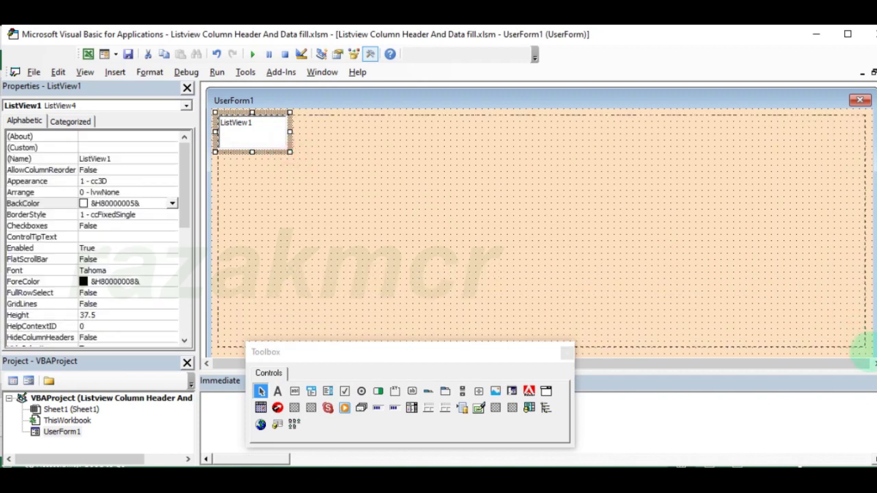
drag(865, 353, 867, 353)
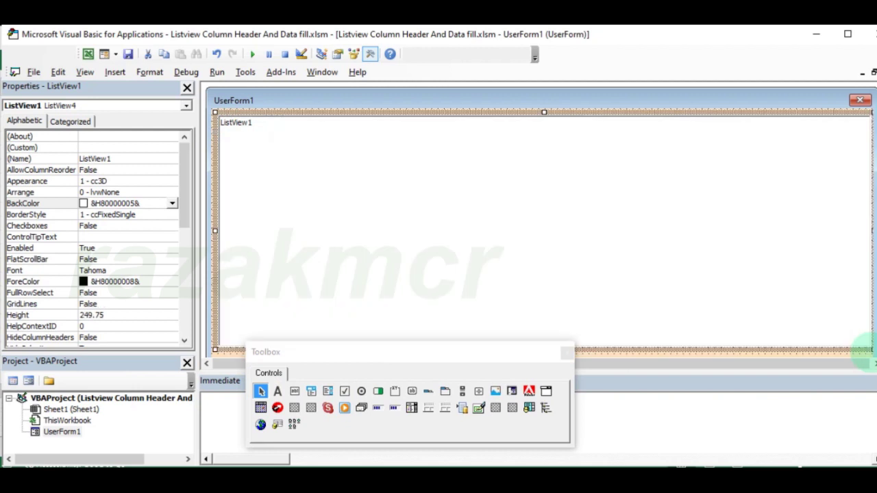
click(750, 352)
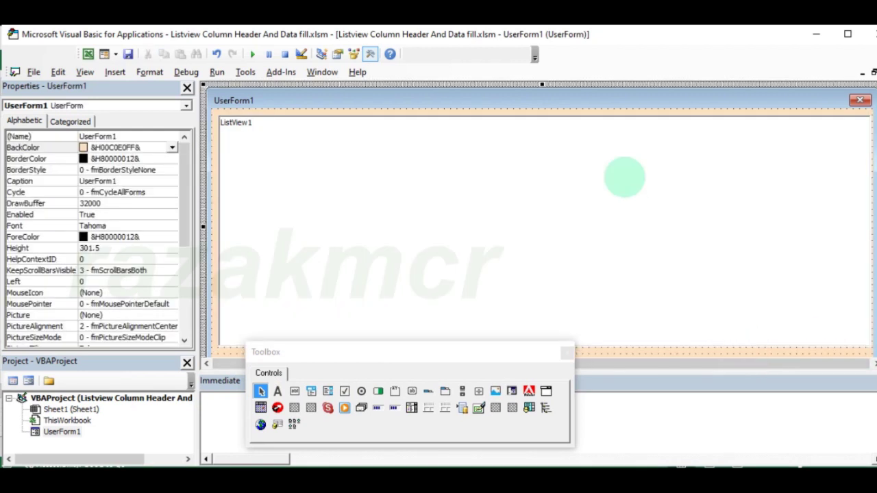
drag(609, 42, 602, 42)
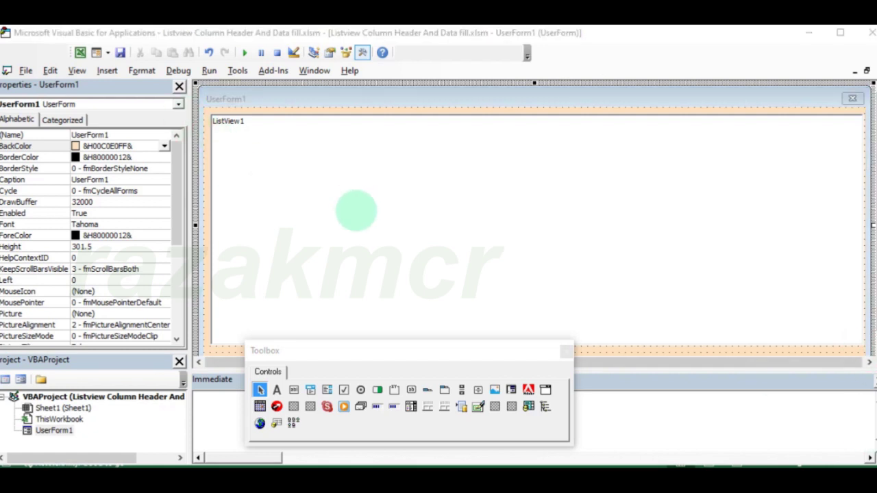
click(350, 171)
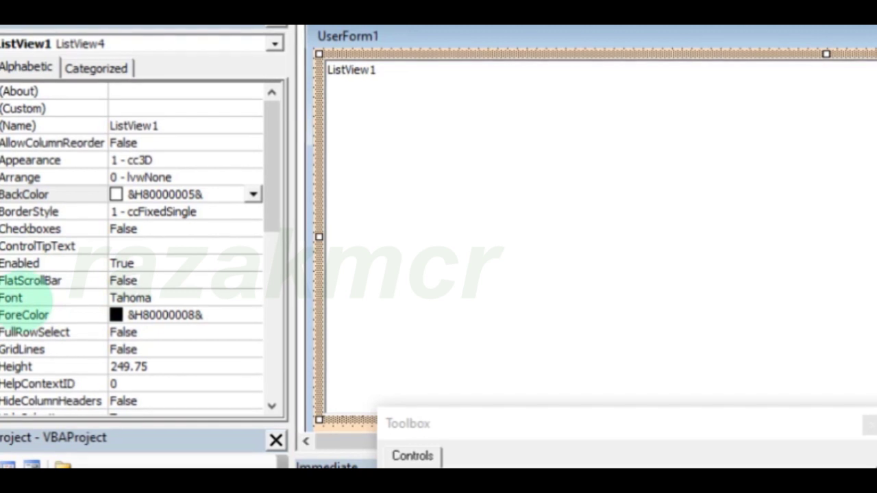
Set ListView1's FullRowSelect and GridLines properties to True.
click(147, 334)
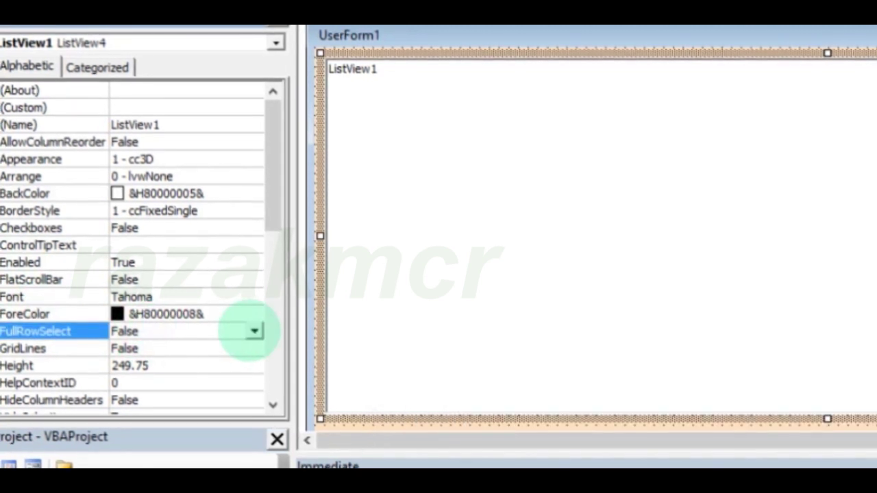
click(254, 331)
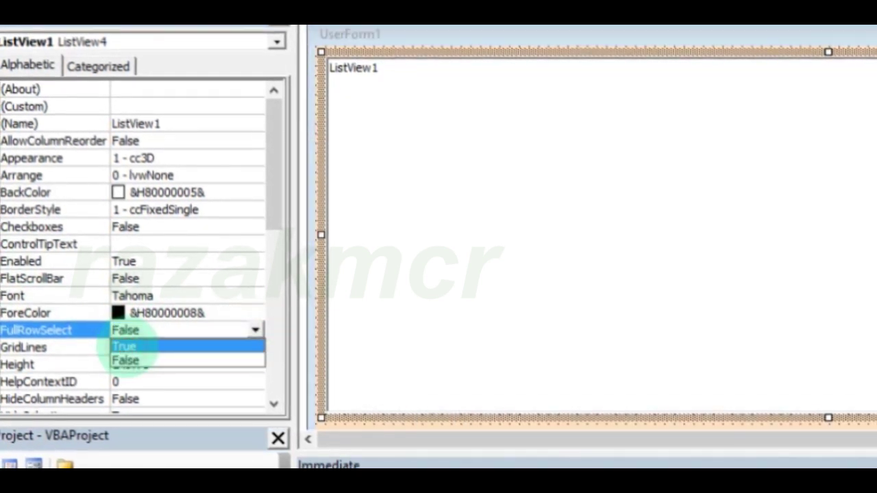
click(127, 346)
click(126, 346)
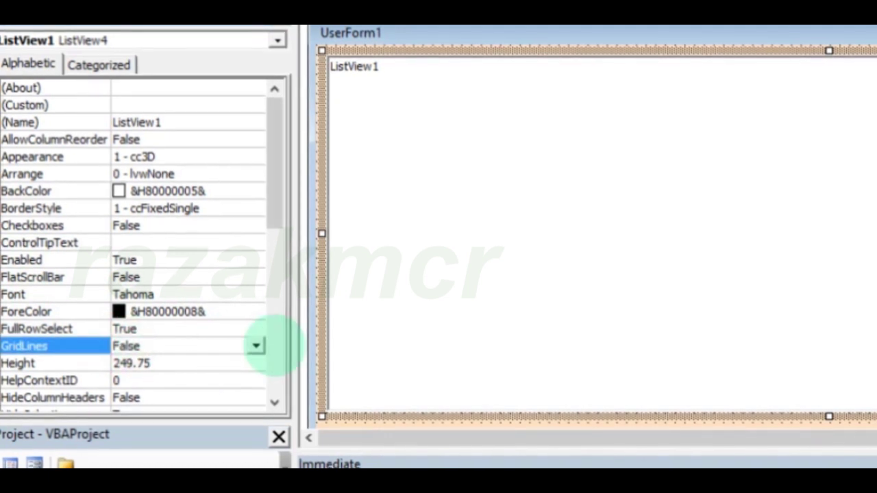
click(255, 346)
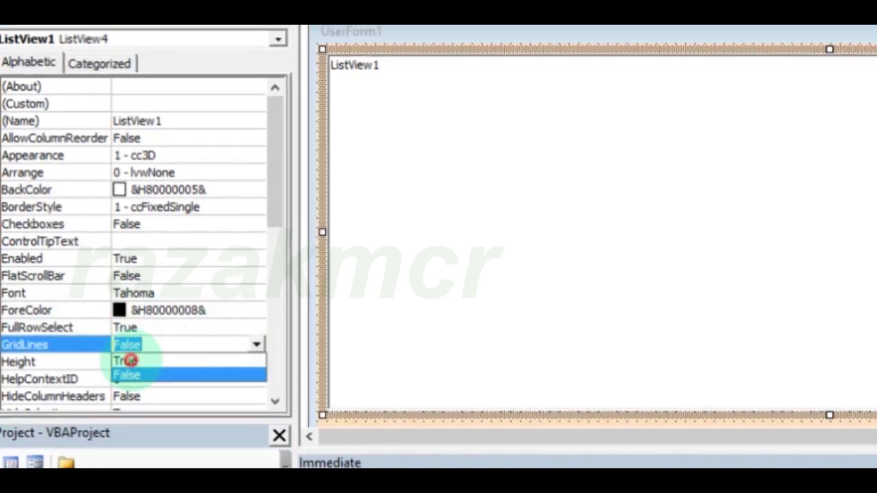
click(127, 362)
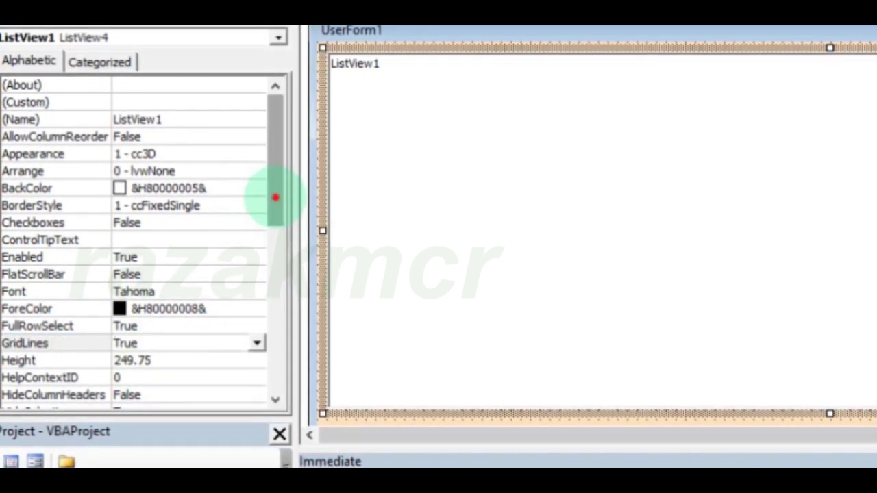
drag(276, 198, 291, 356)
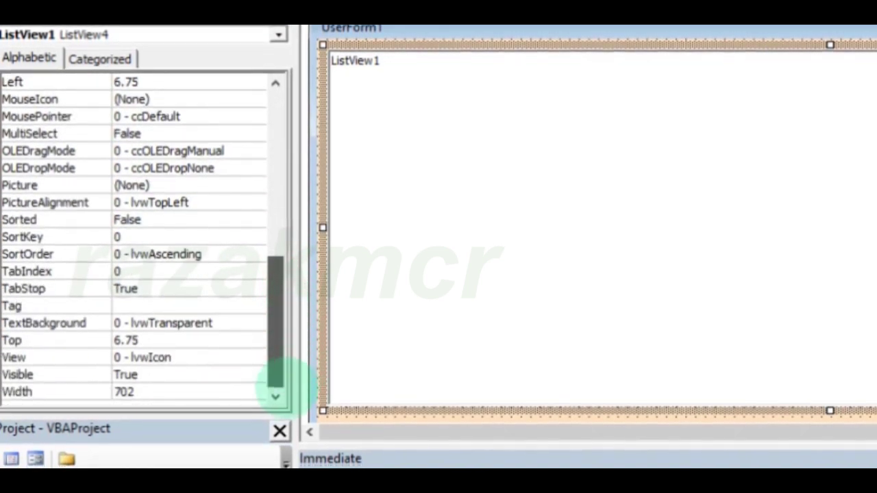
Change ListView1's View property to 3 - lvwReport.
click(250, 354)
click(256, 355)
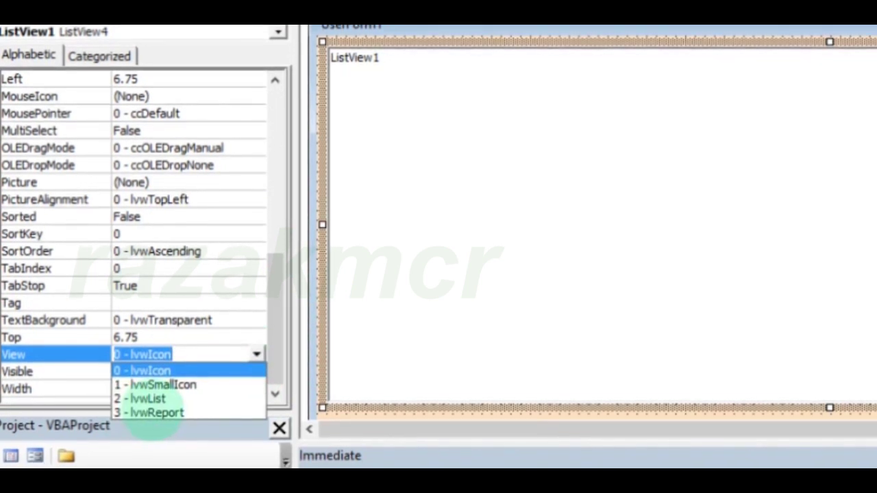
click(147, 411)
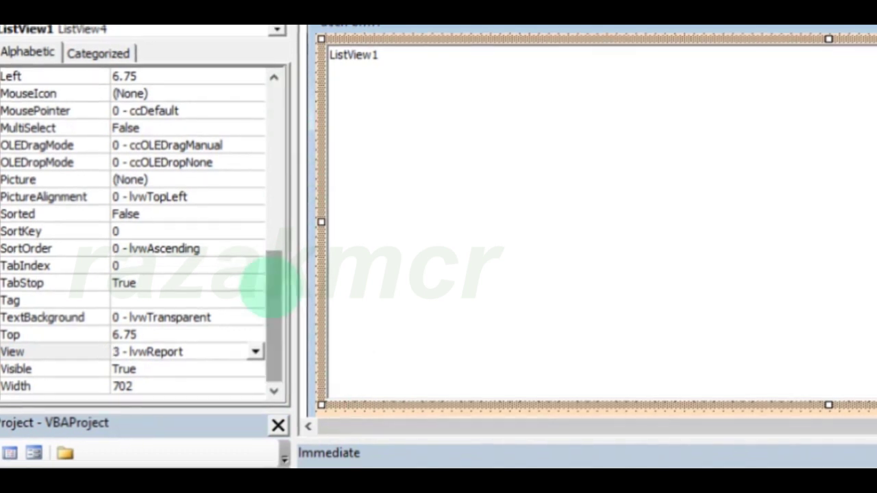
mouse_move(271, 286)
mouse_down()
mouse_move(287, 162)
mouse_move(274, 74)
mouse_up()
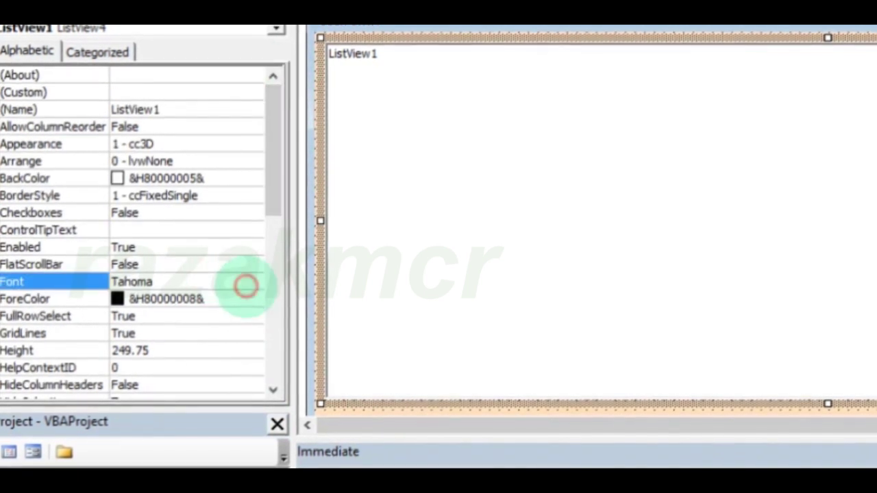
Set ListView1's font to Tahoma, size 10.
click(253, 282)
click(254, 282)
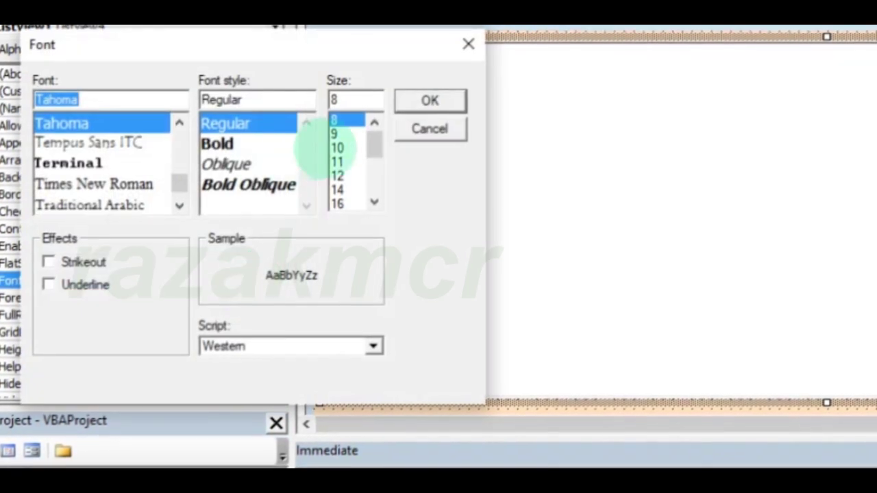
click(336, 147)
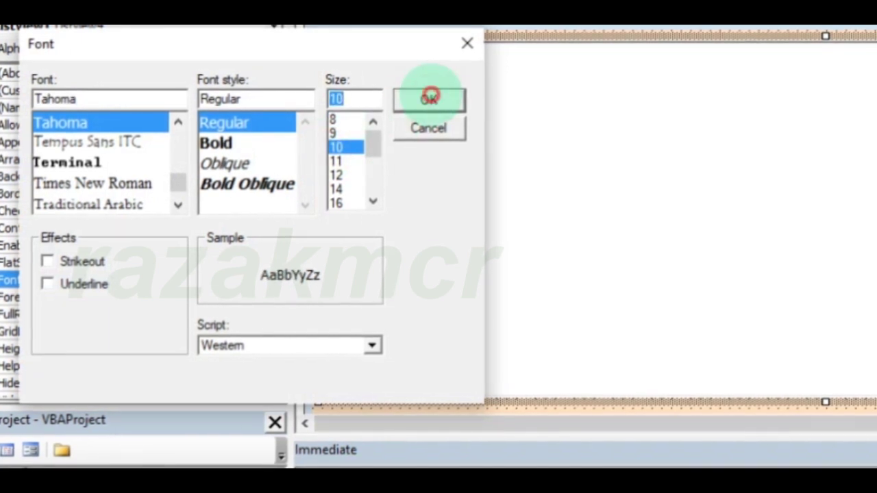
click(430, 97)
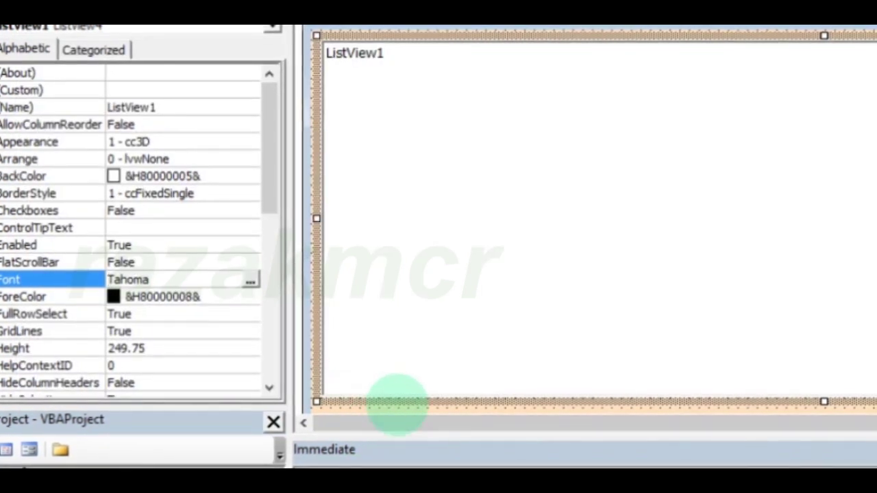
click(397, 408)
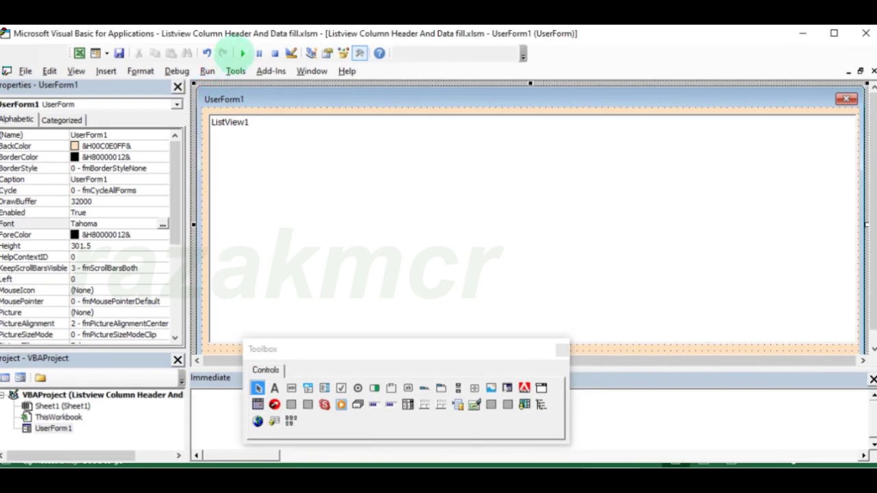
click(241, 53)
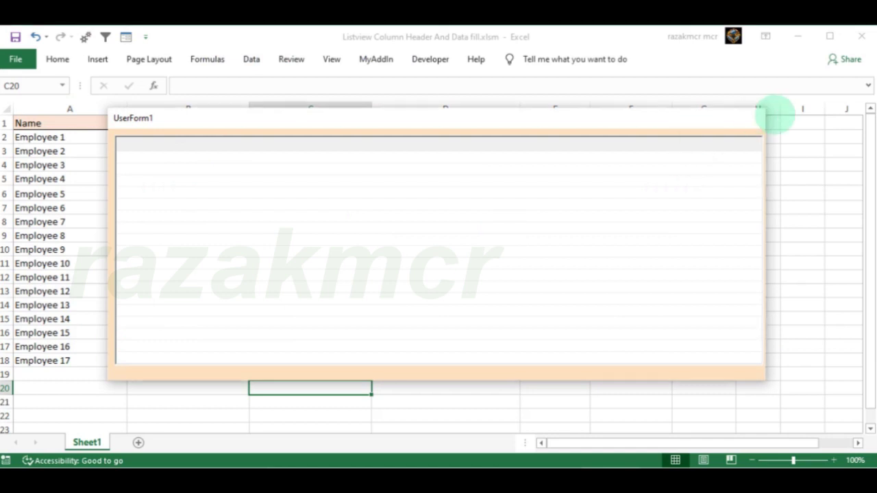
click(767, 116)
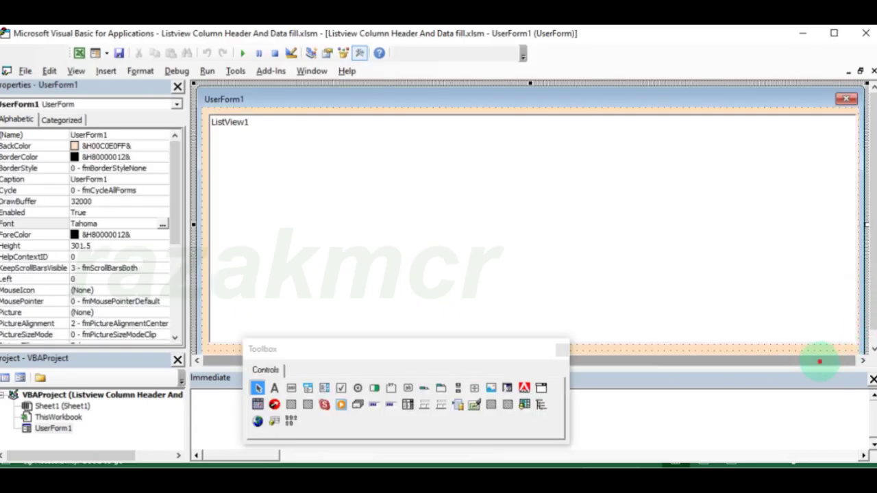
Nudge ListView1 left and pull its right edge inward.
click(846, 233)
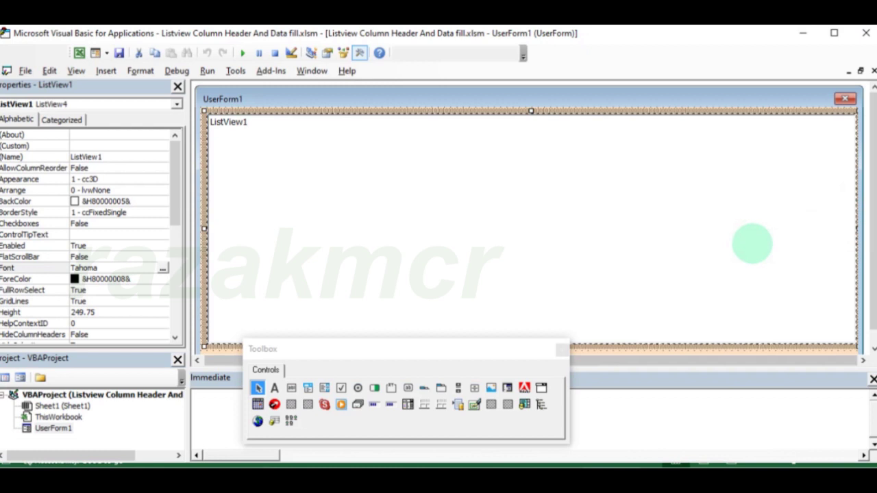
drag(752, 243, 754, 243)
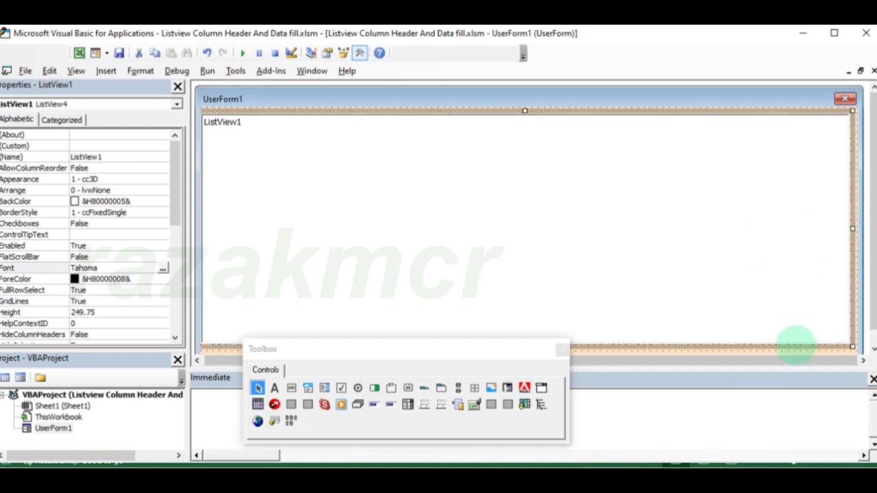
click(796, 351)
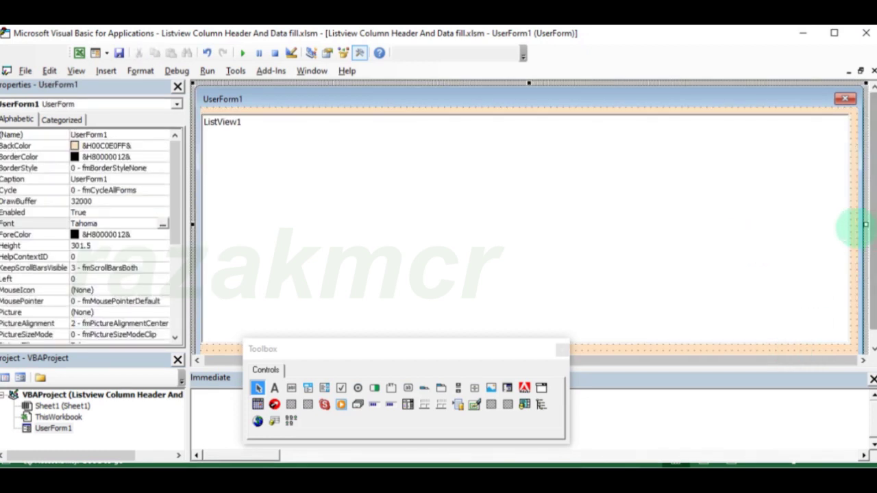
click(831, 224)
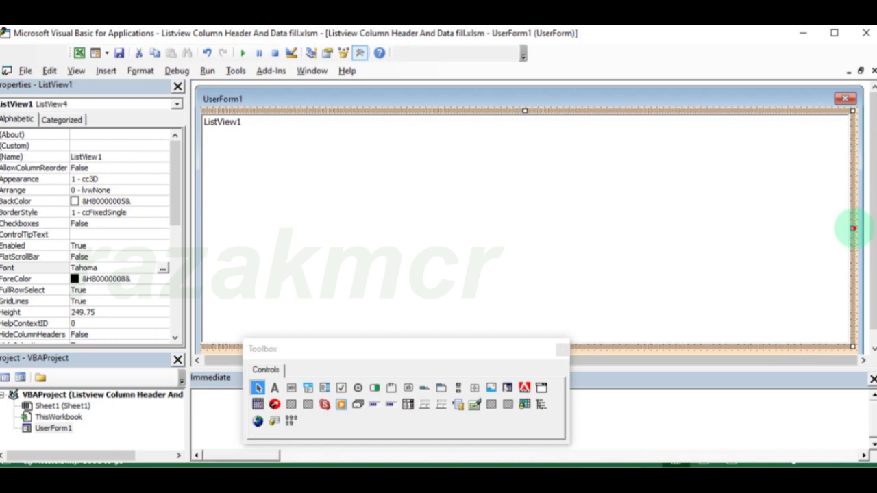
drag(852, 228, 837, 228)
click(538, 174)
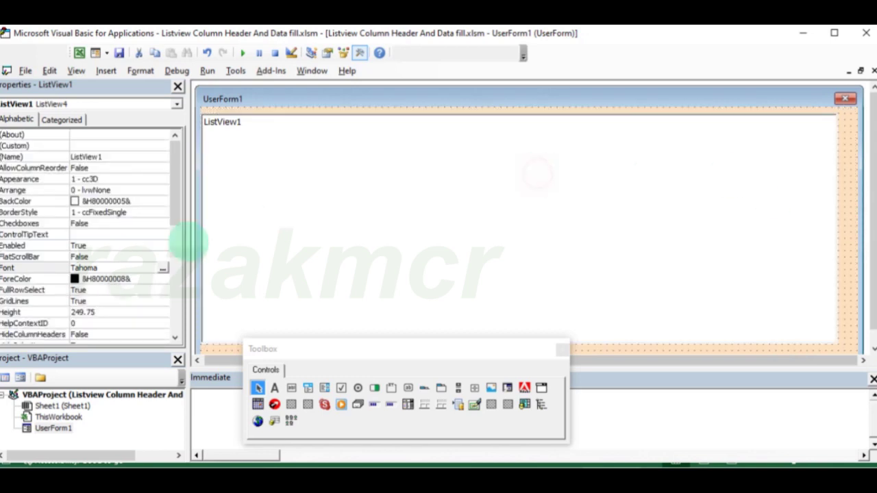
drag(175, 198, 176, 241)
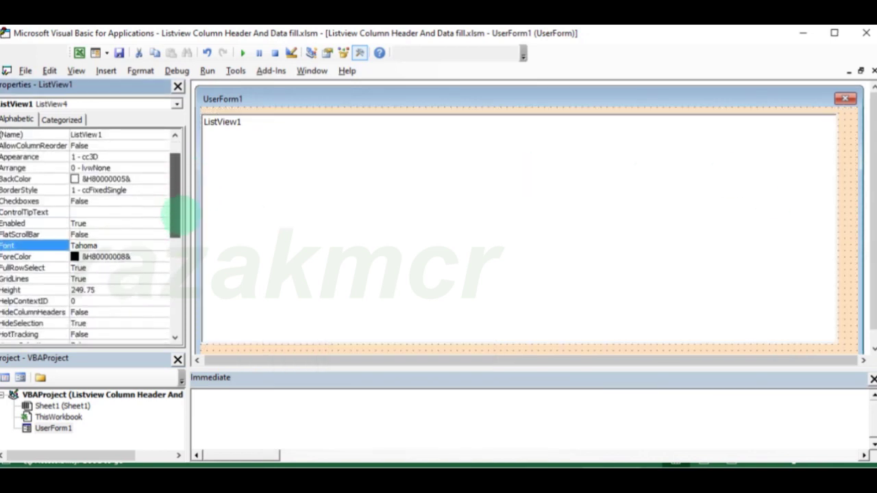
Set ListView1's Left to 5 and widen it to the form's right edge.
click(34, 290)
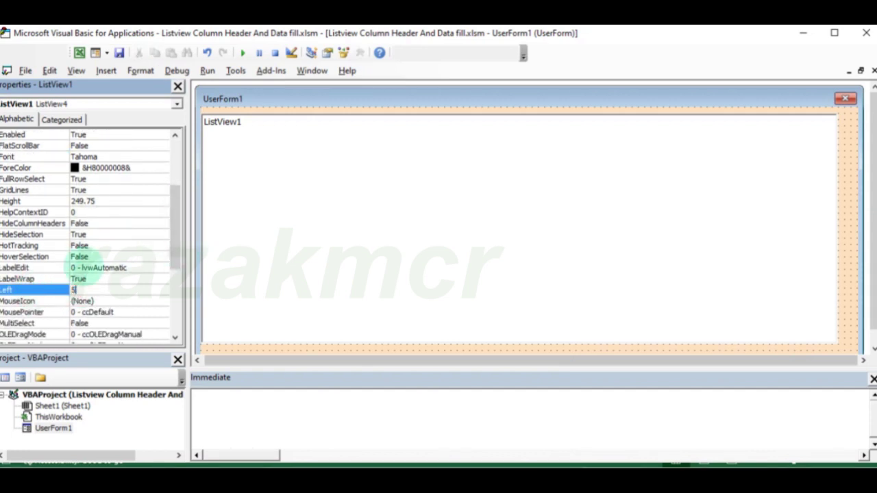
click(107, 244)
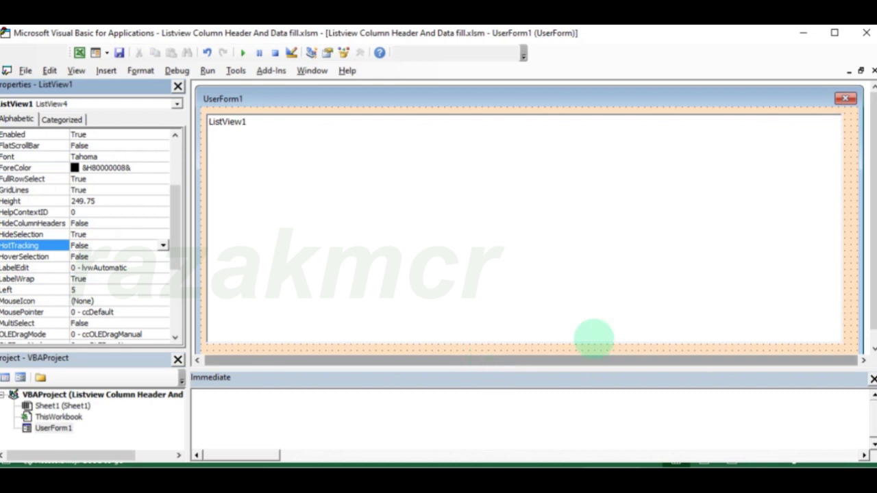
click(841, 226)
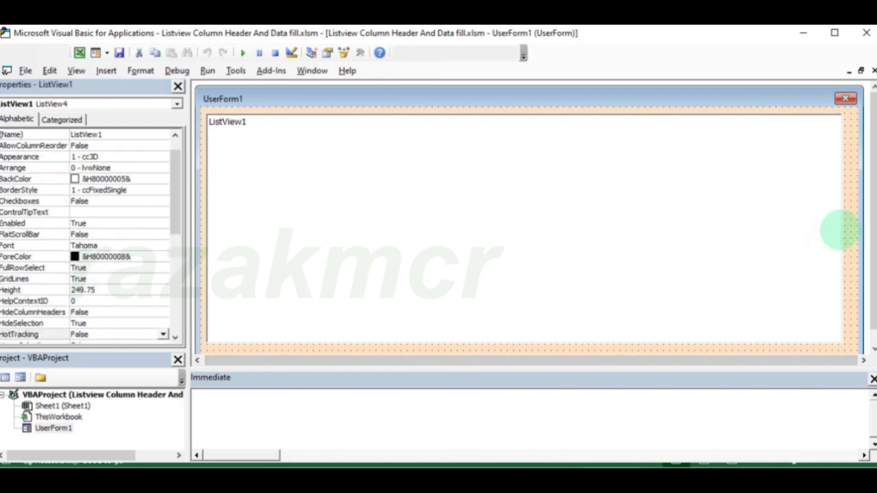
click(847, 240)
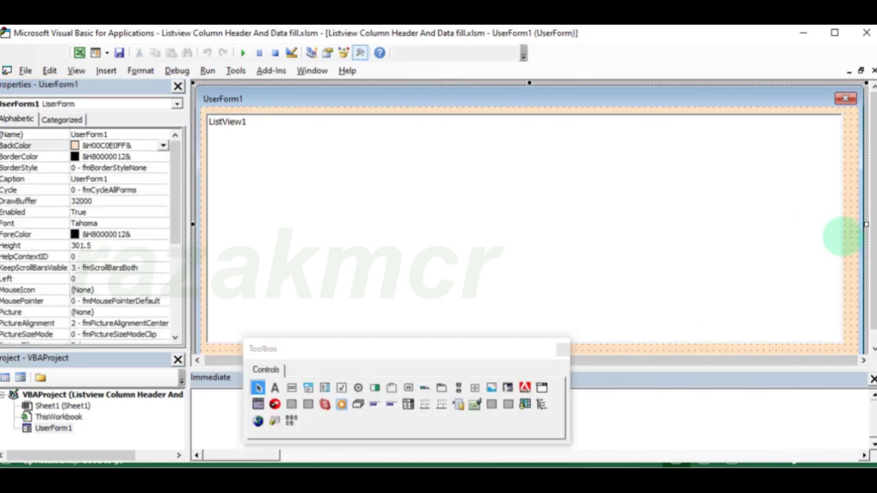
click(838, 231)
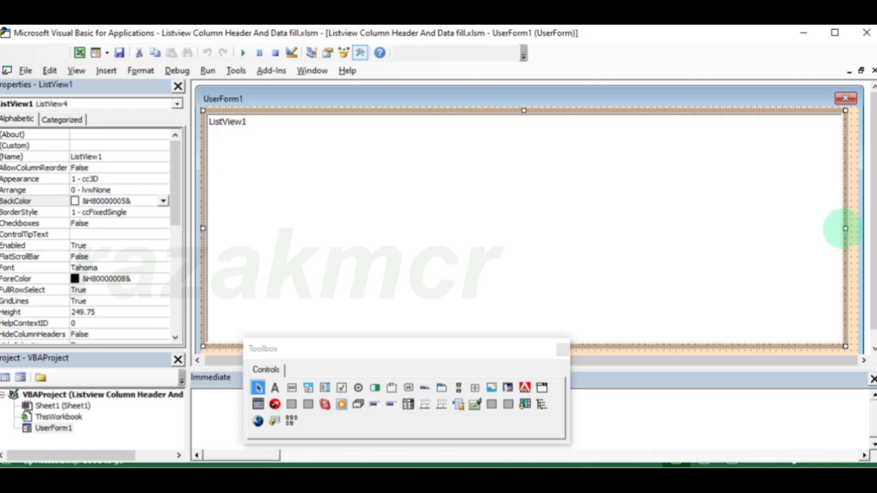
drag(847, 229, 854, 228)
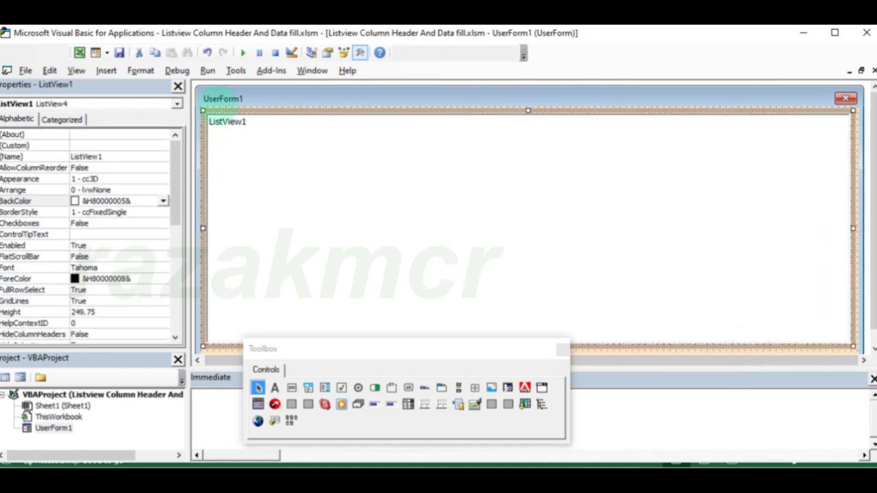
click(265, 98)
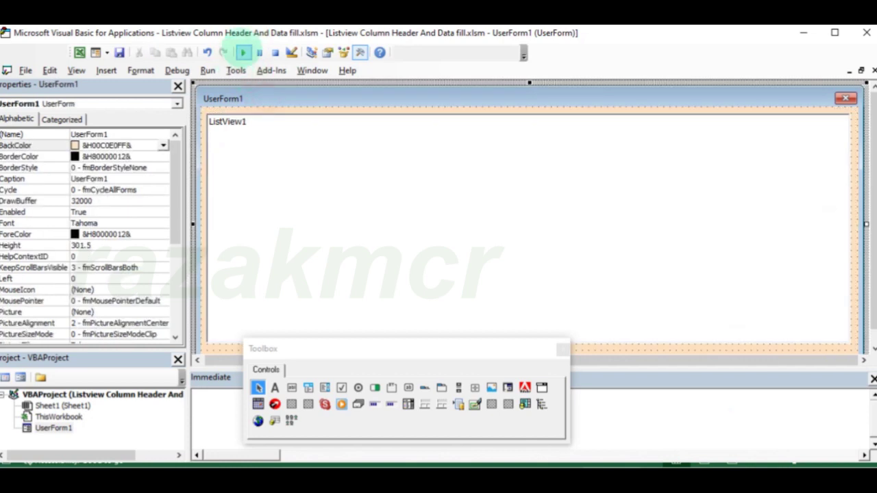
click(243, 52)
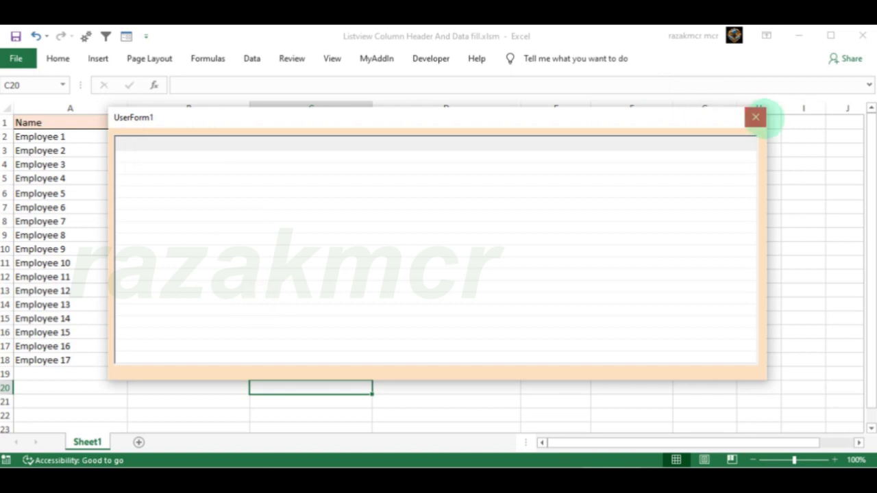
click(756, 117)
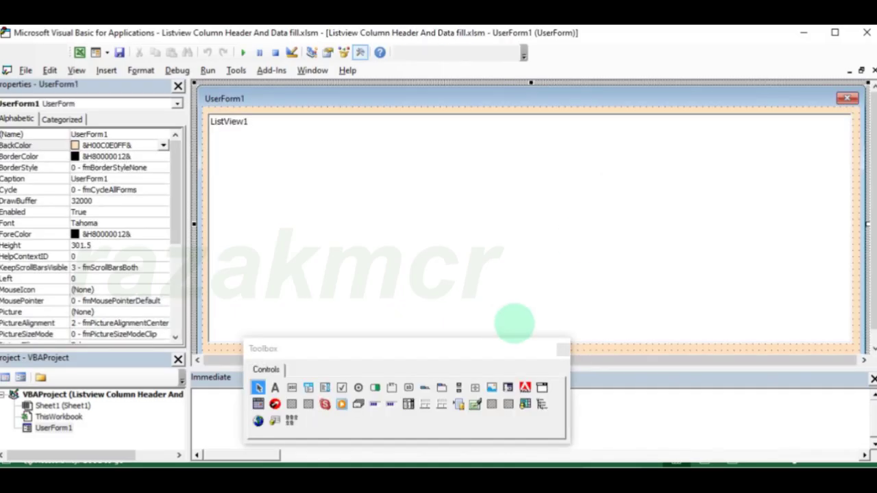
drag(486, 348, 473, 382)
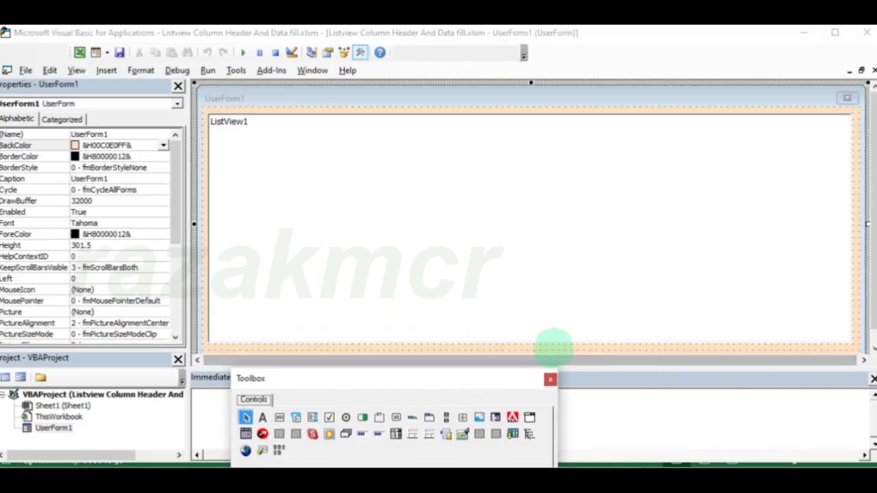
Open UserForm1's code and create an empty UserForm_Initialize procedure.
double_click(553, 348)
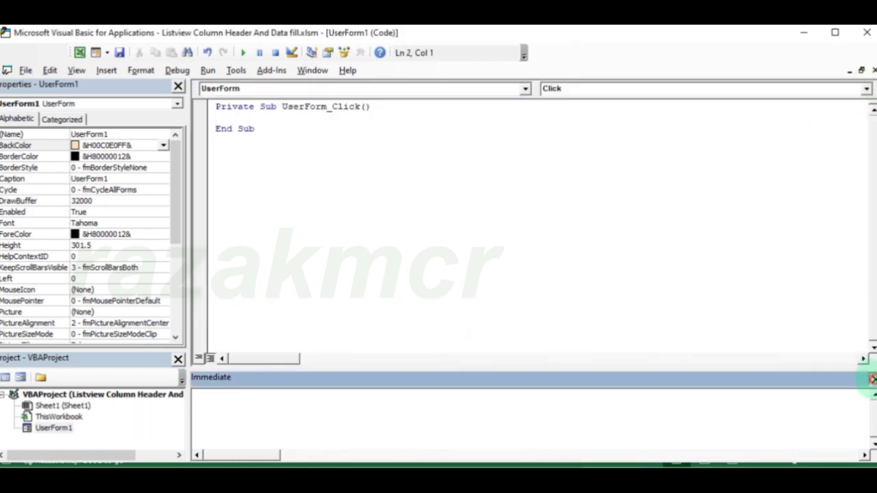
click(872, 379)
click(867, 88)
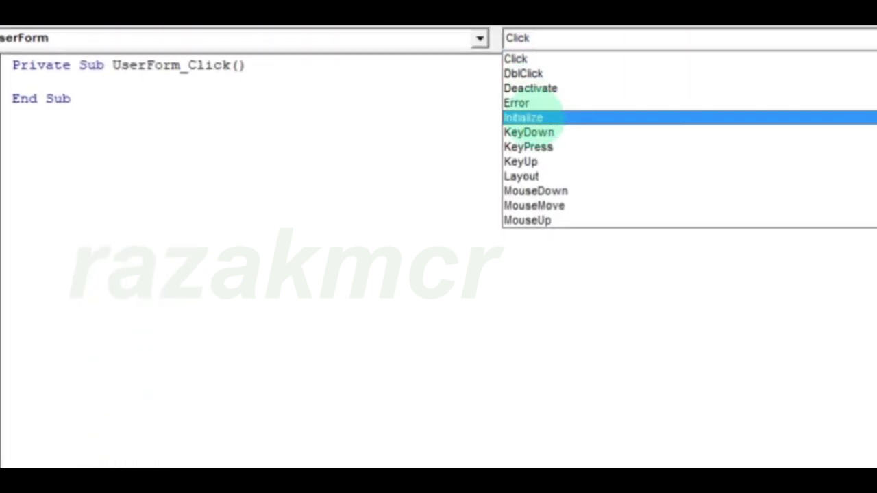
click(531, 117)
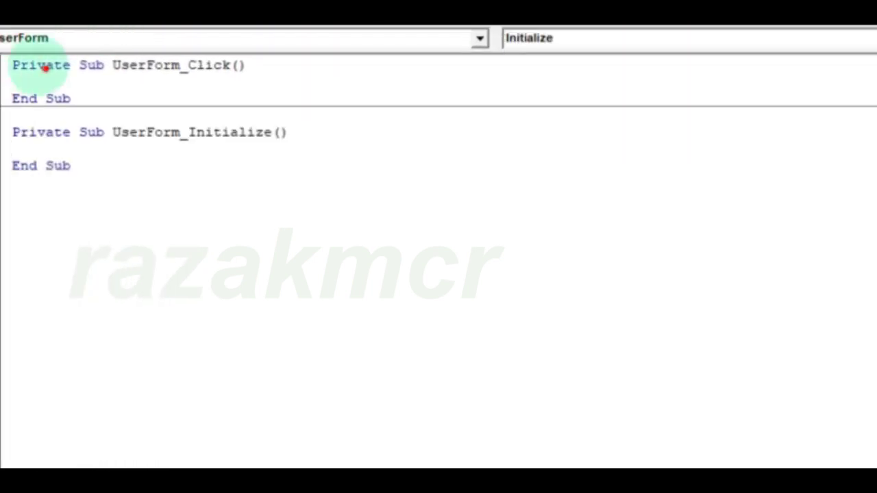
Delete the empty UserForm_Click stub and leave a blank line inside Initialize.
drag(12, 65, 130, 92)
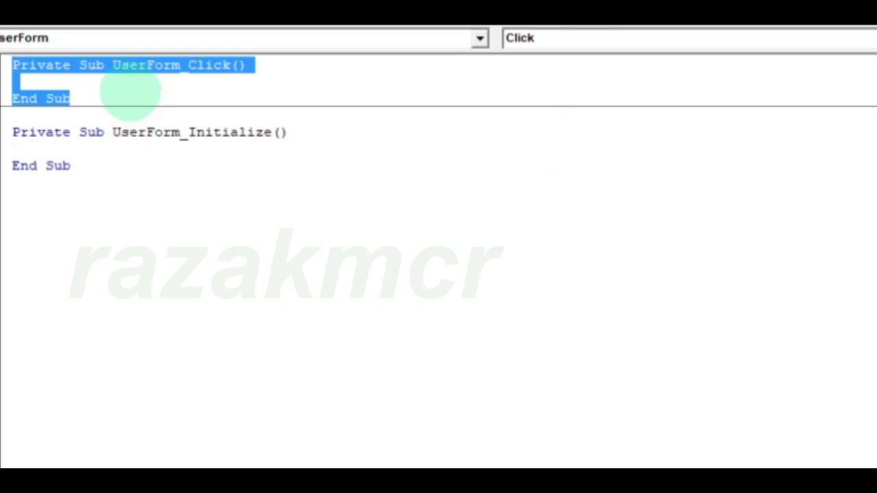
key(Delete)
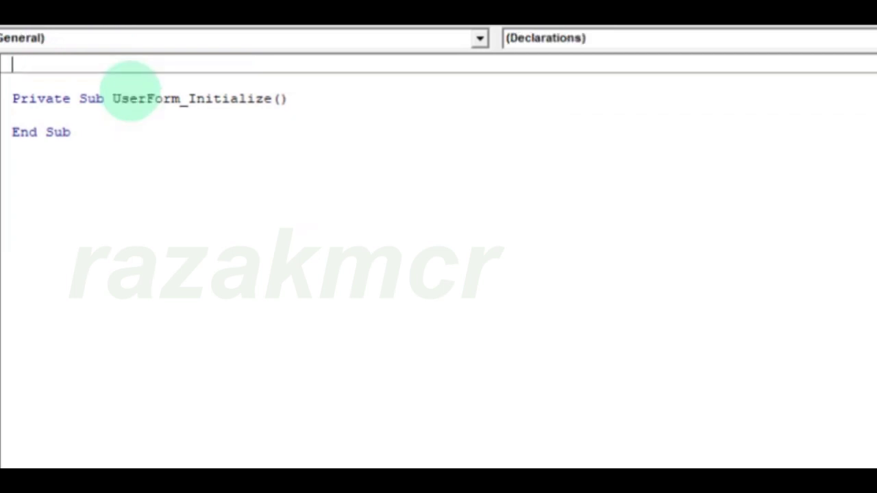
key(Down)
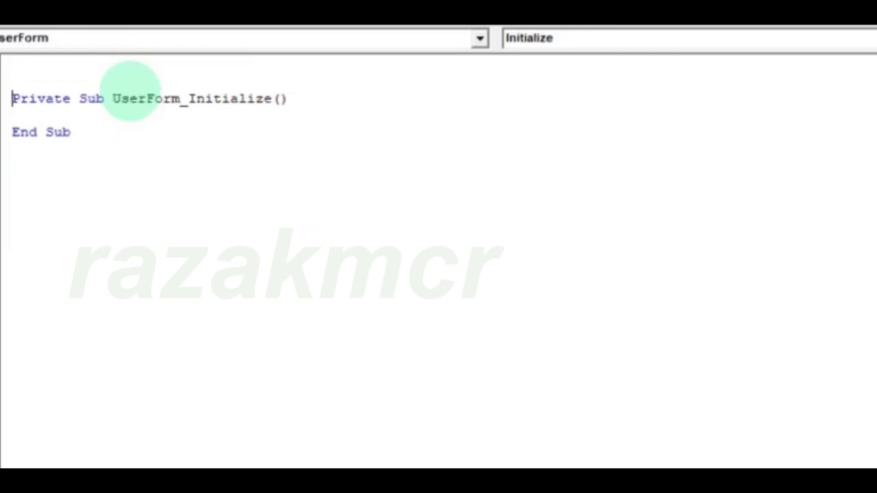
key(BackSpace)
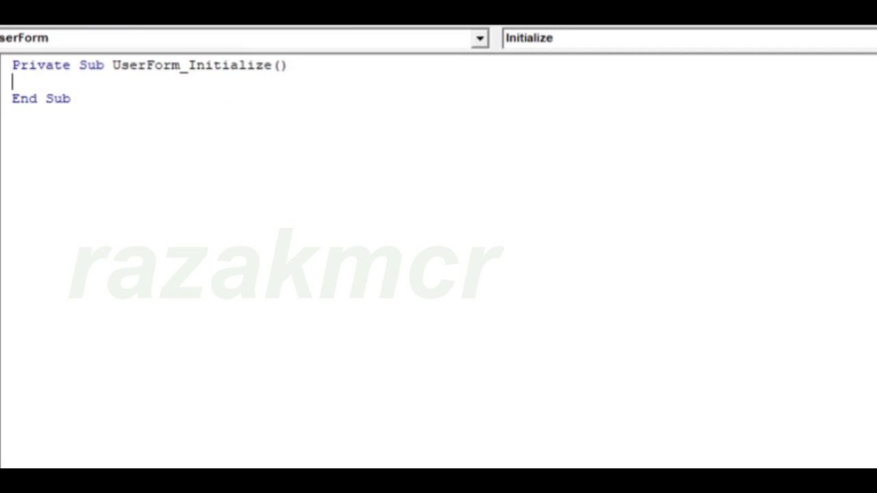
key(Return)
key(Return)
key(Return)
key(Return)
key(Return)
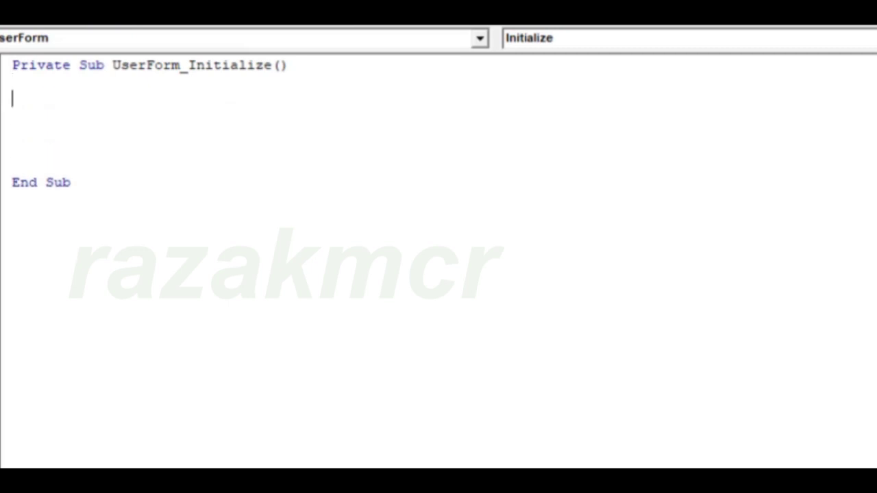
Write a With Me.ListView1 ... End With block inside UserForm_Initialize.
click(226, 65)
text(with )
text(me)
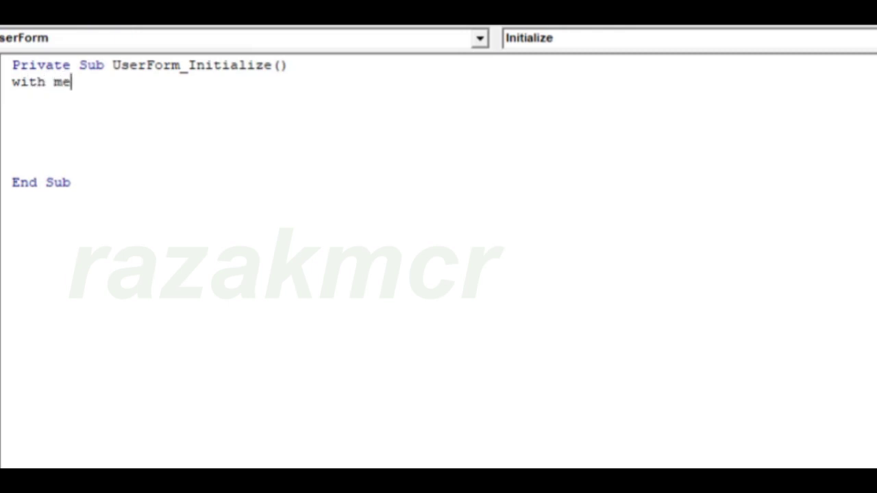
text(.li)
key(Tab)
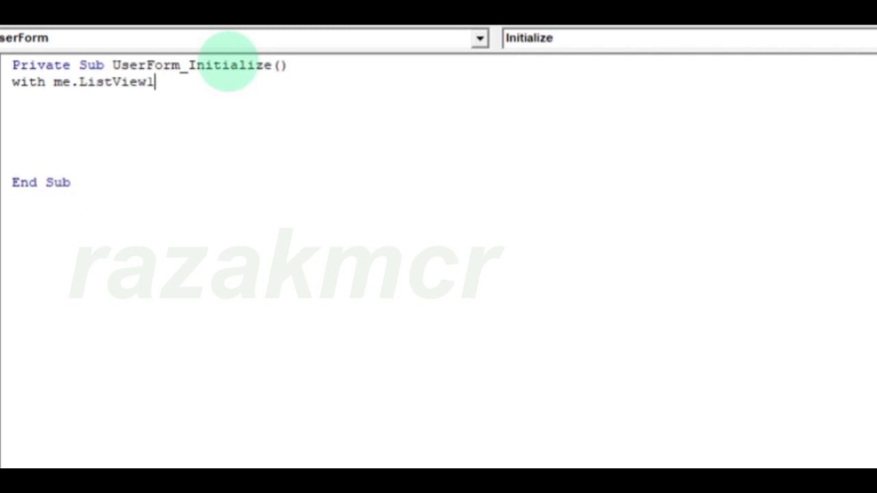
key(Return)
key(Return)
key(Return)
key(Return)
key(Return)
key(Return)
key(Return)
key(Return)
text(e)
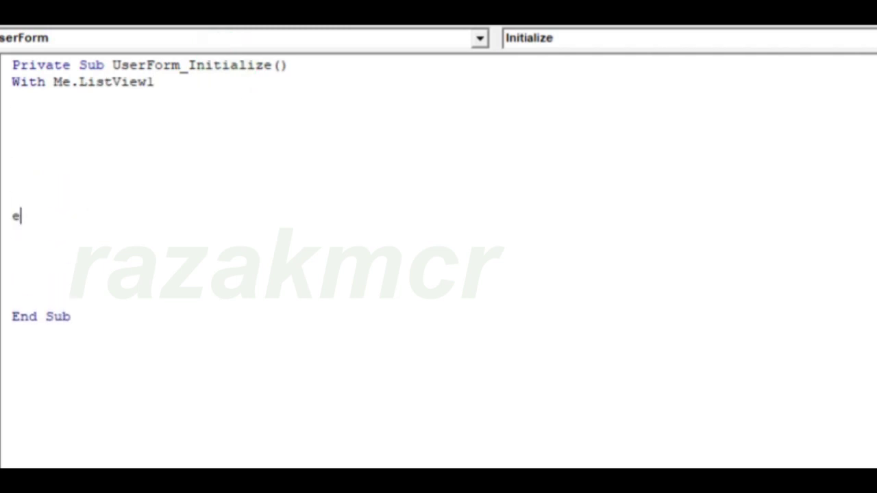
text(nd with)
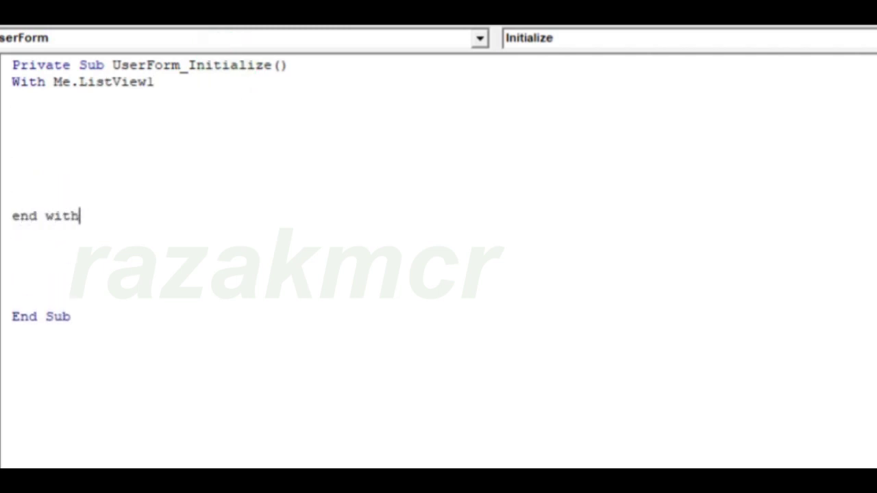
click(12, 181)
Add the line .ColumnHeaders.Add , , "Name", 150 inside the With block.
text(.)
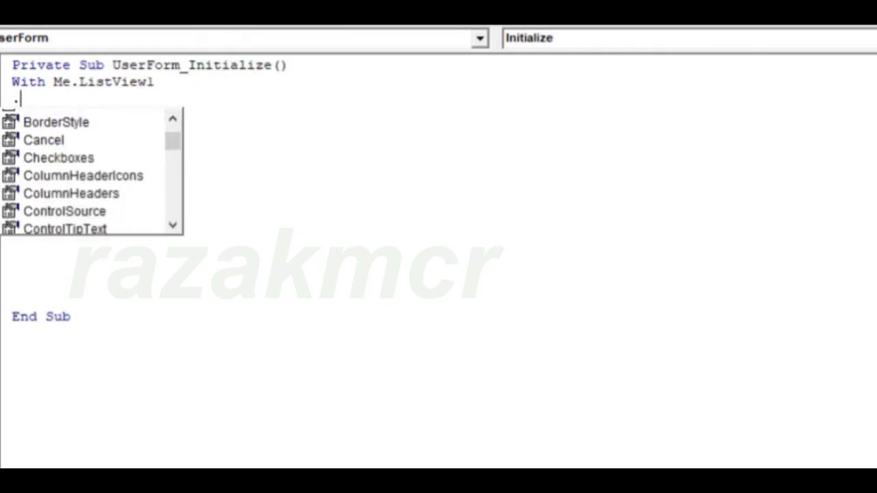
text(colum)
click(72, 136)
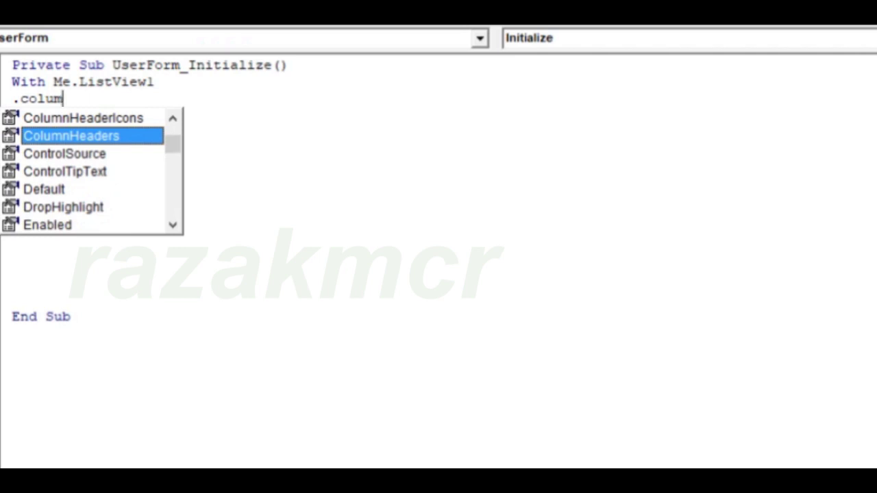
key(Tab)
text(.ad)
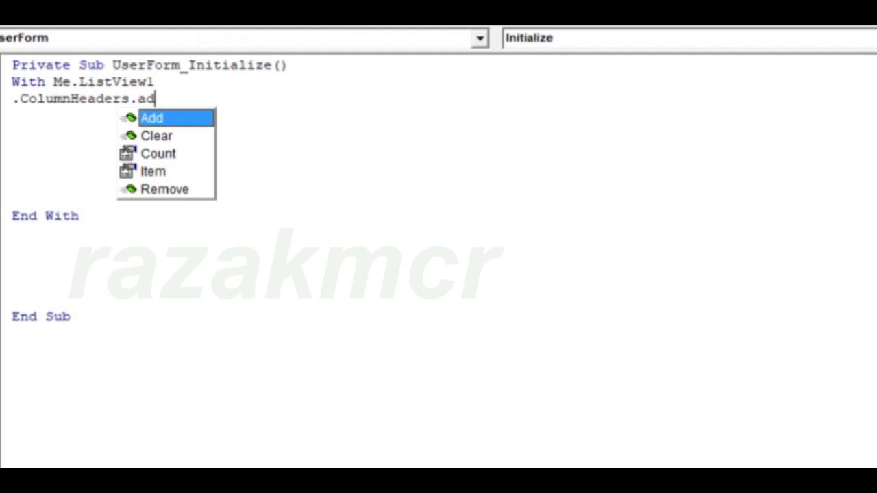
key(Tab)
text(,)
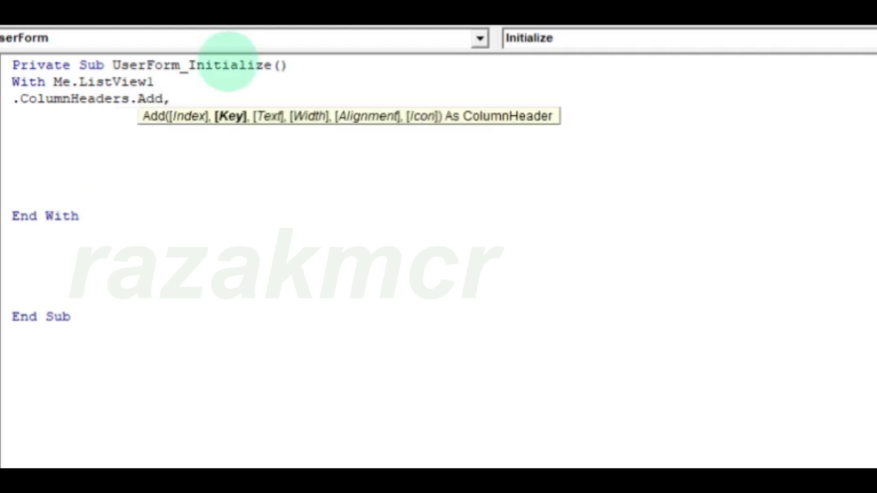
text(,"N)
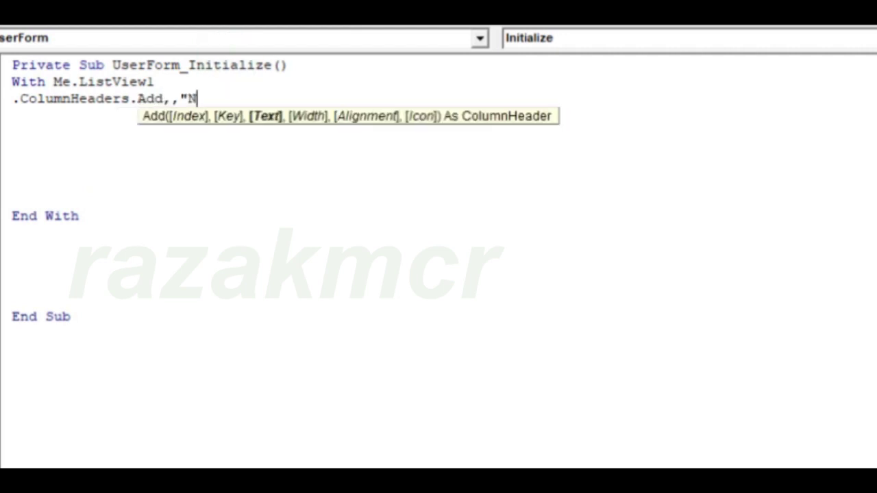
text(ame",)
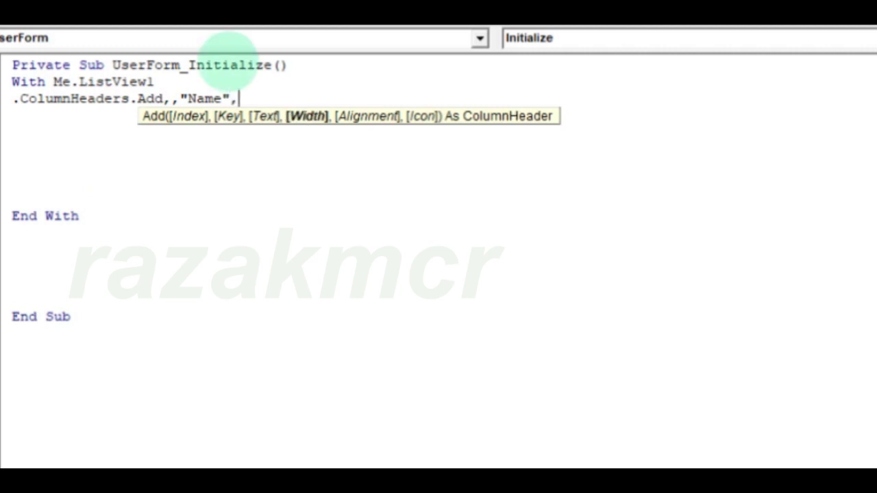
text(150)
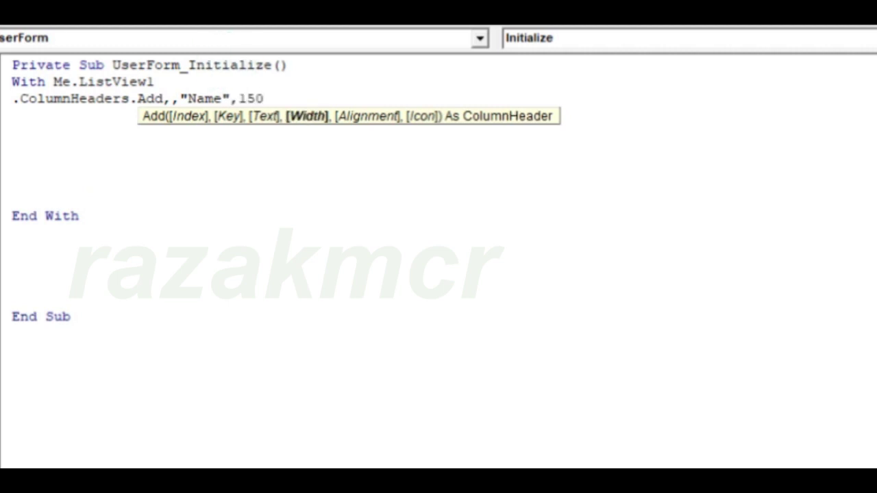
text(,)
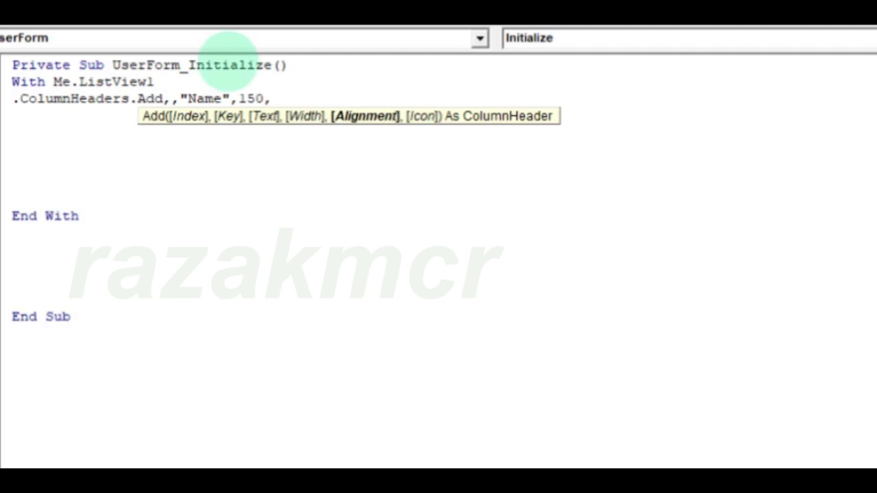
key(BackSpace)
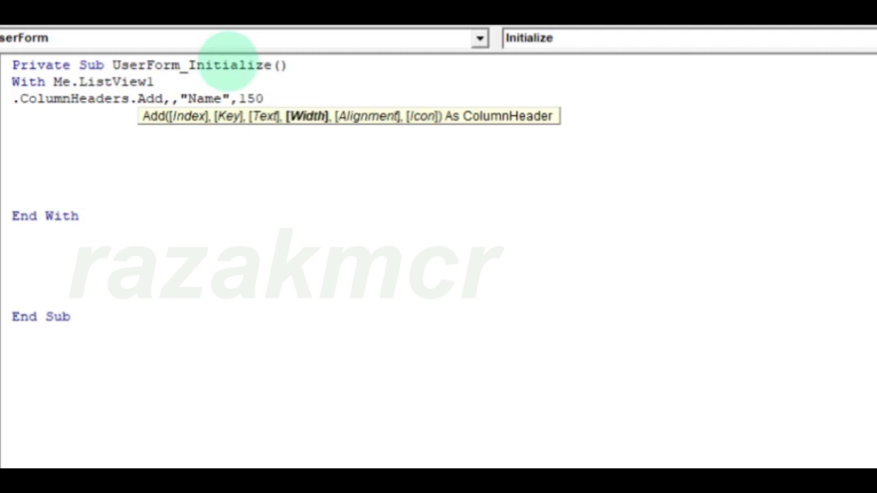
key(Return)
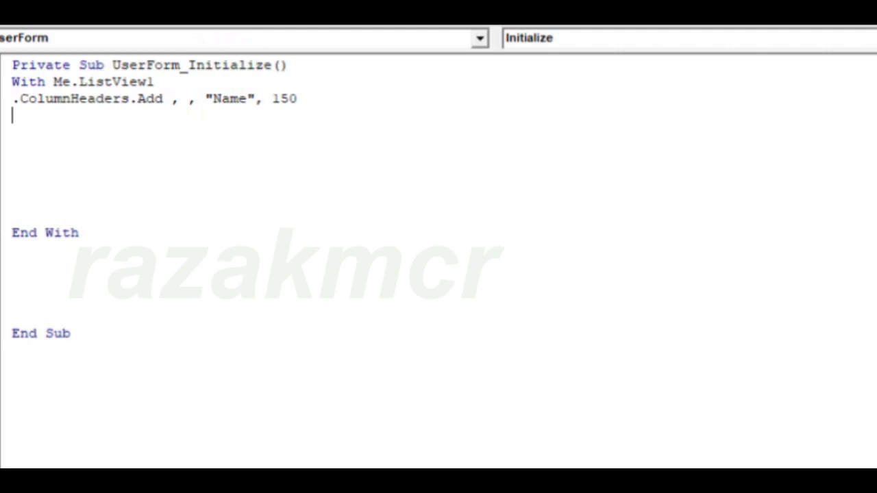
Duplicate the ColumnHeaders.Add line three times and rename the second header to "ID No".
click(9, 102)
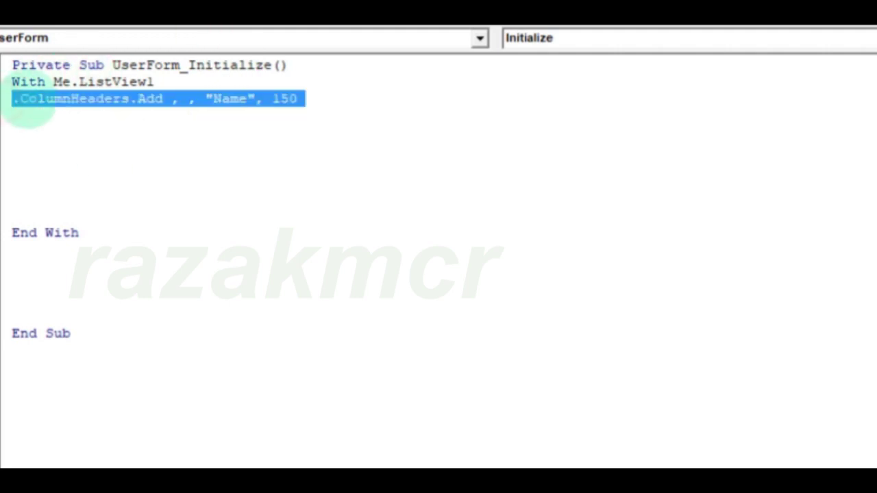
right_click(30, 103)
click(88, 135)
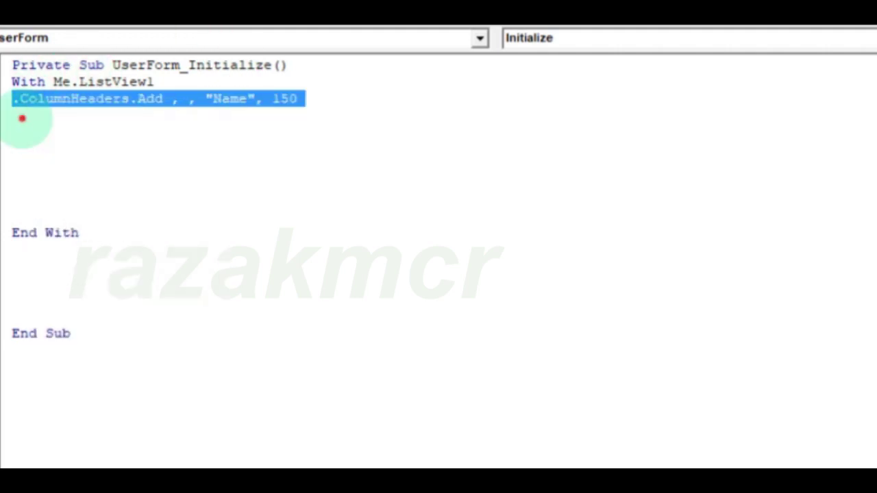
click(21, 116)
key(ctrl+v)
key(ctrl+v)
key(ctrl+v)
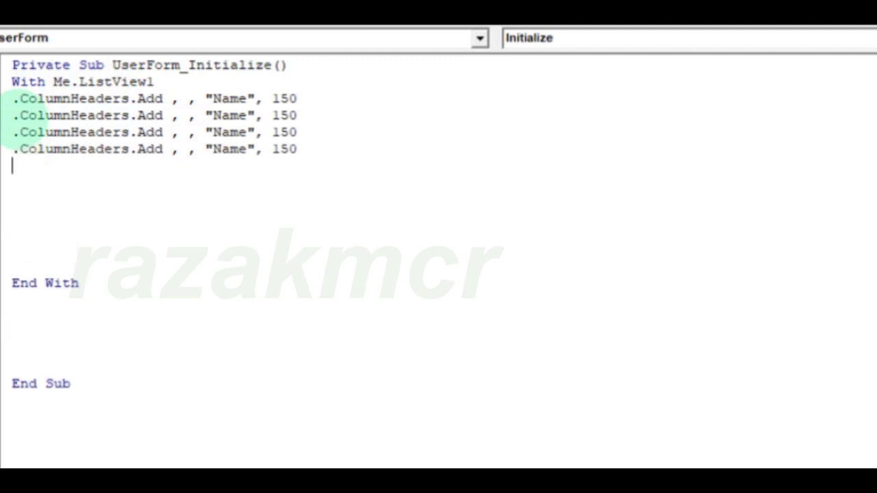
click(248, 115)
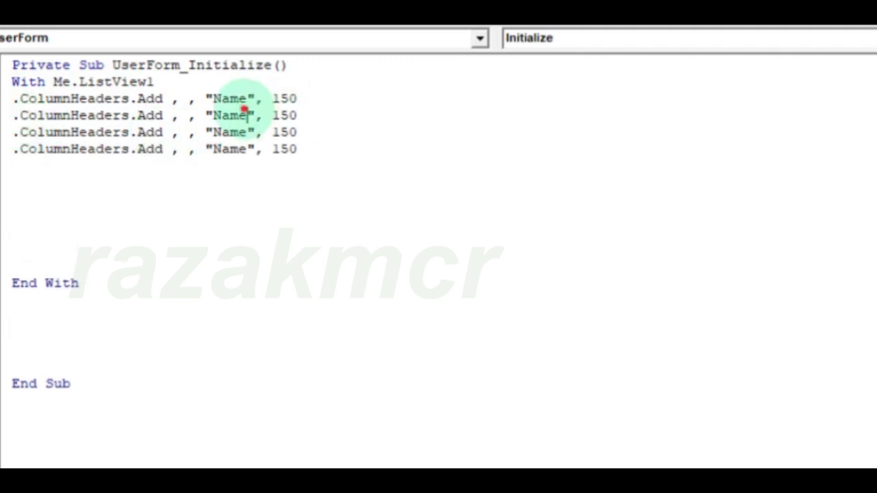
key(BackSpace)
key(BackSpace)
key(BackSpace)
key(BackSpace)
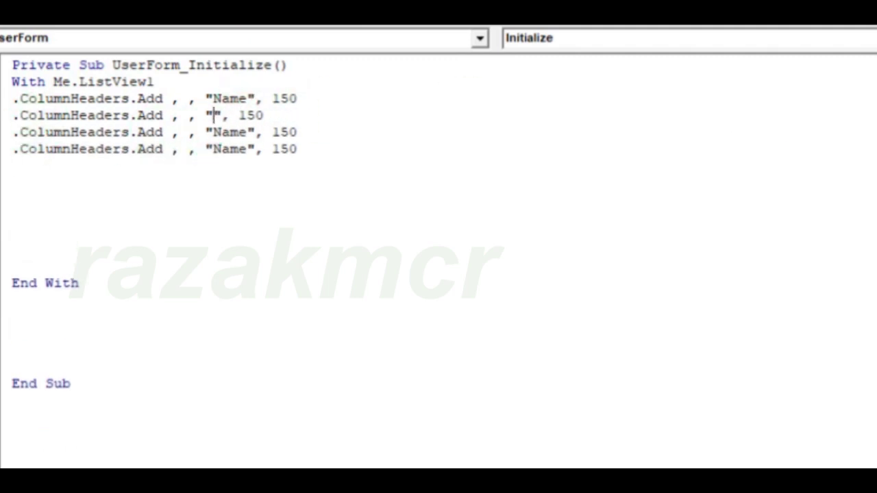
text(ID n)
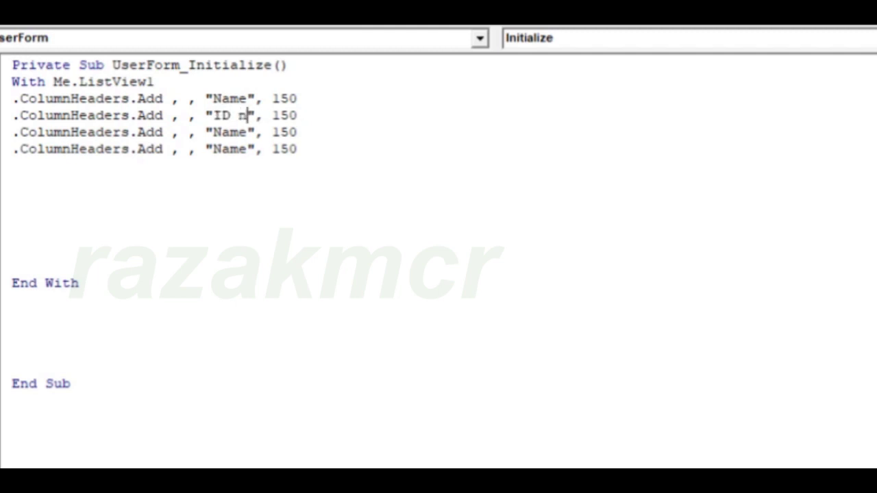
text(o)
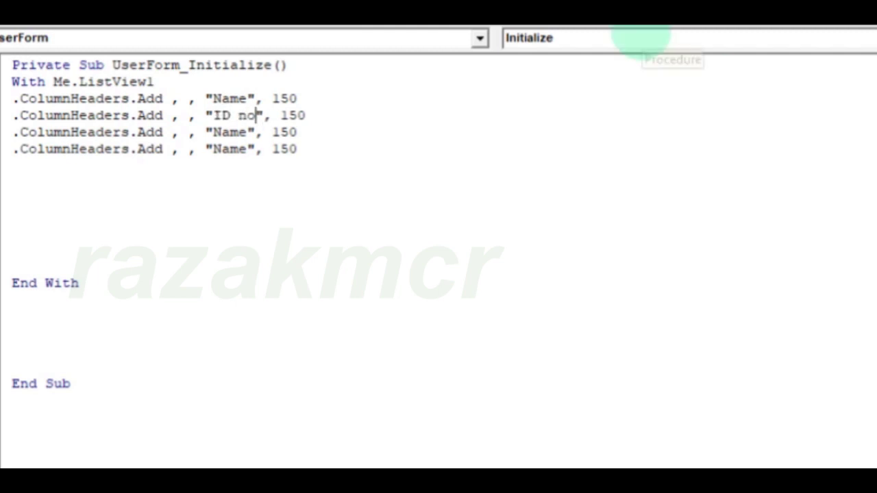
key(BackSpace)
key(BackSpace)
text(N)
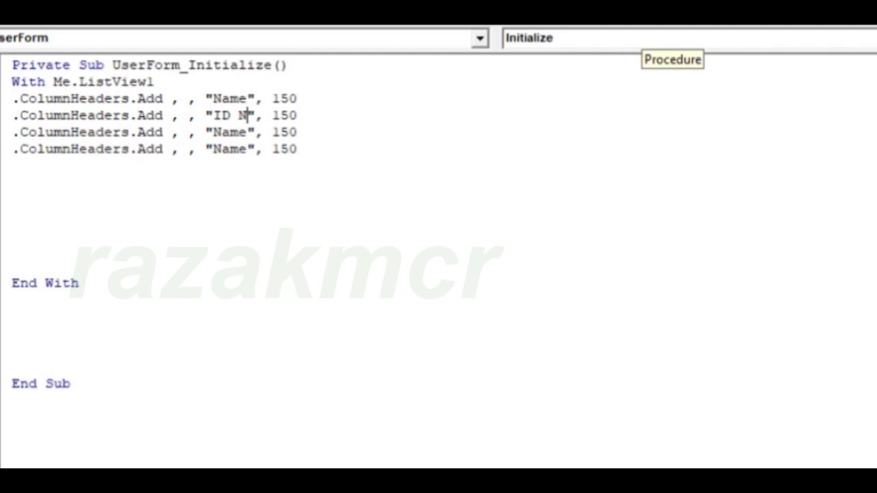
text(o)
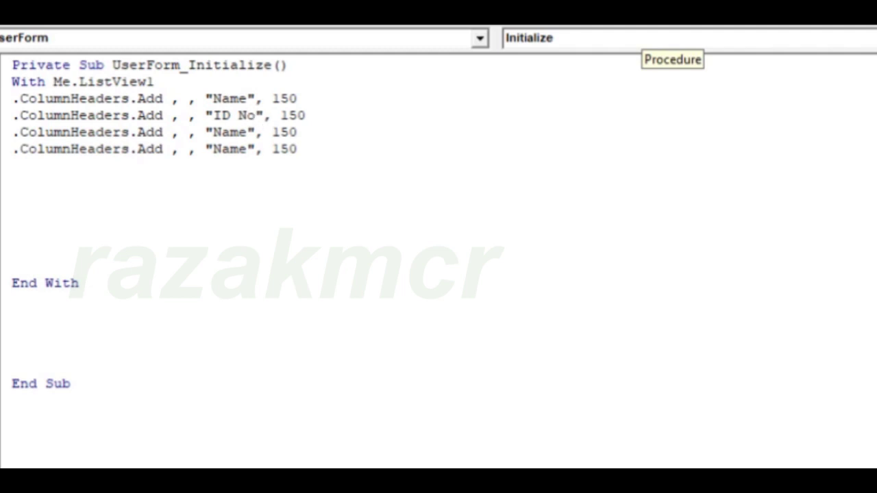
Make the third header "Mobile No" with width 100.
click(245, 132)
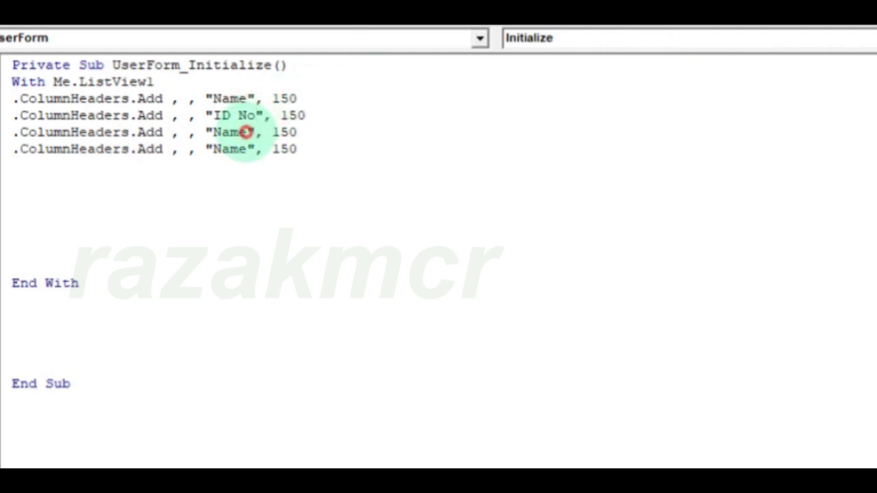
key(BackSpace)
key(BackSpace)
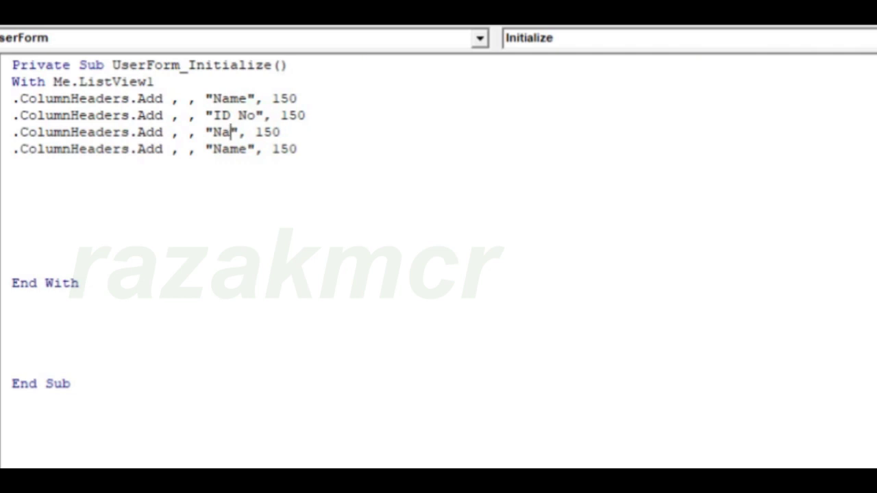
key(BackSpace)
key(BackSpace)
text(Mo)
text(bile n)
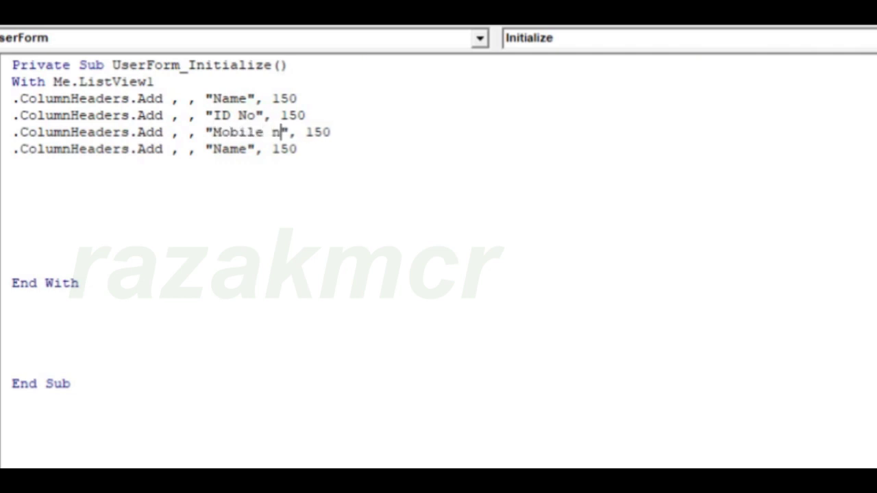
text(o)
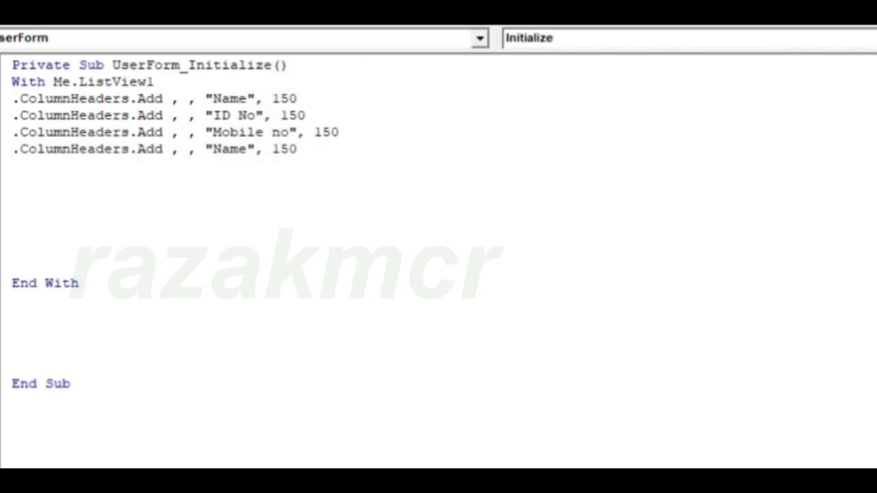
key(BackSpace)
key(BackSpace)
text(N)
key(BackSpace)
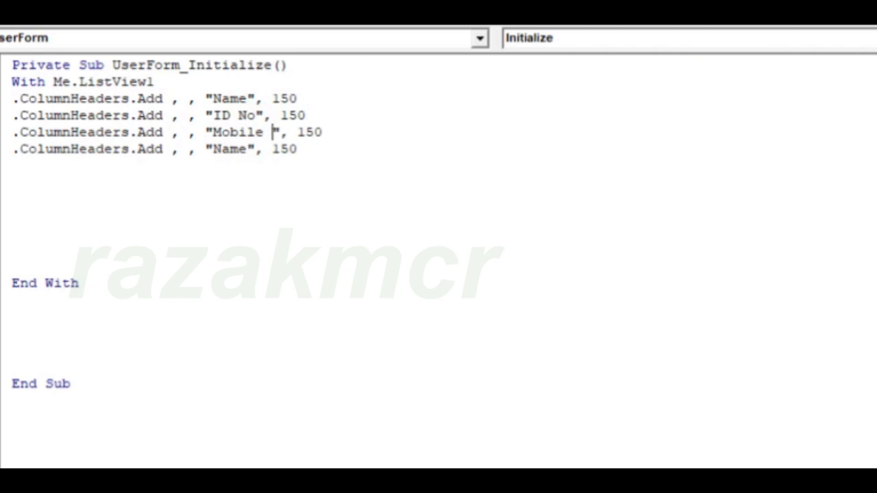
text(No)
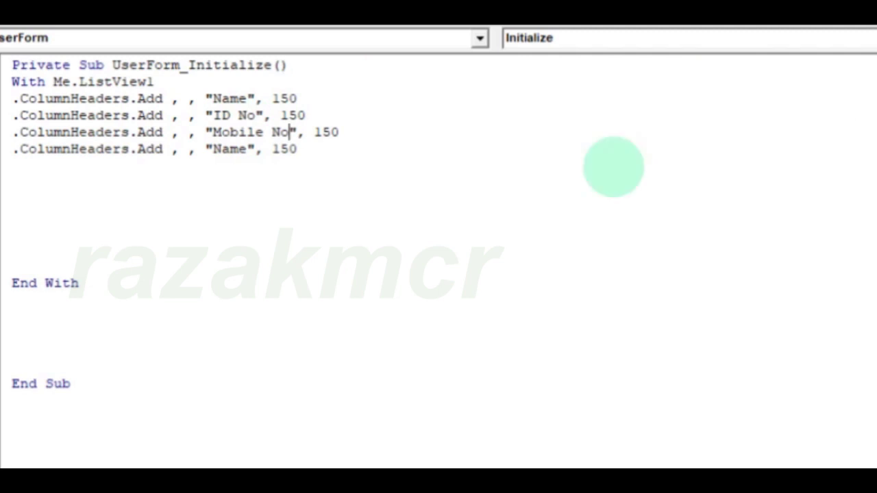
click(331, 132)
key(BackSpace)
text(0)
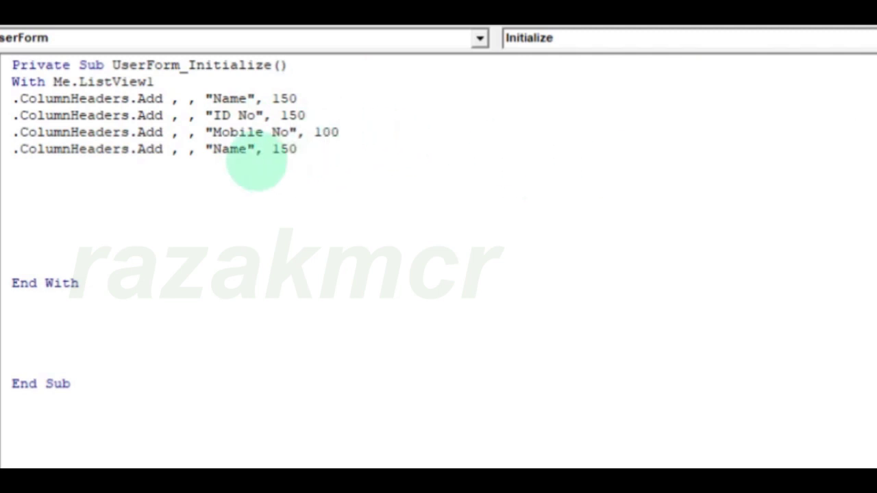
Make the fourth header "Email ID" with width 130.
click(247, 149)
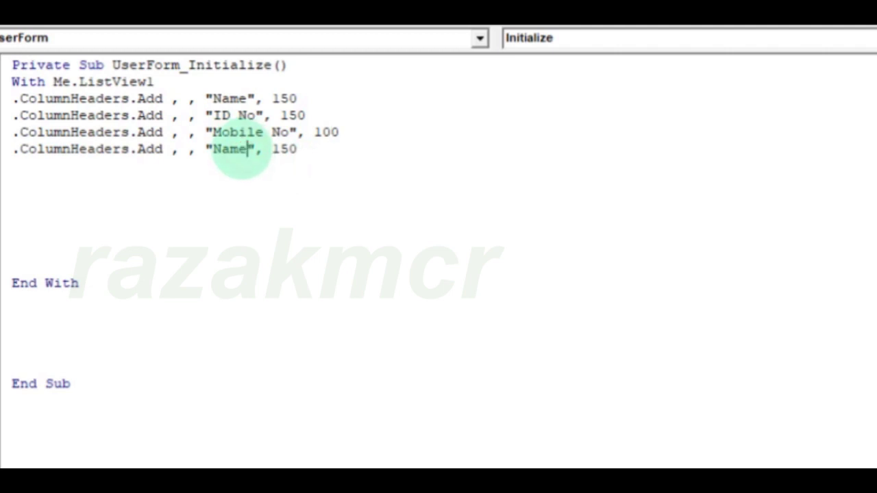
key(BackSpace)
key(BackSpace)
key(BackSpace)
key(BackSpace)
text(E)
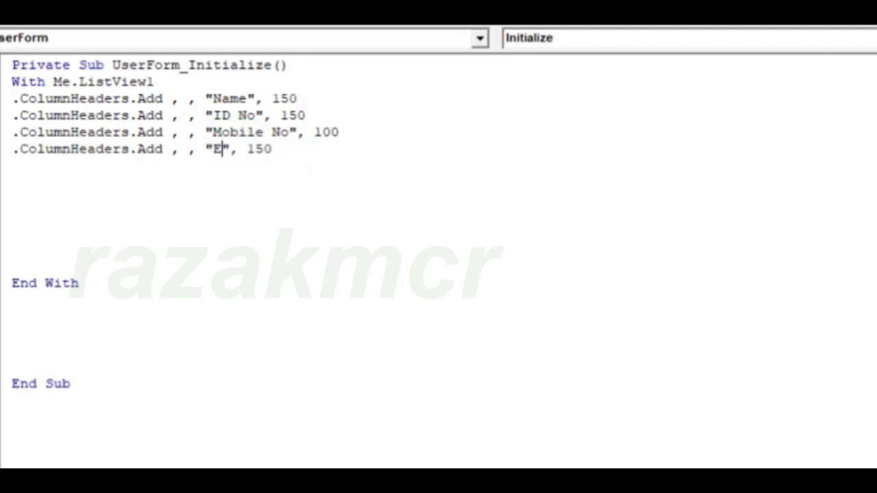
text(mail I)
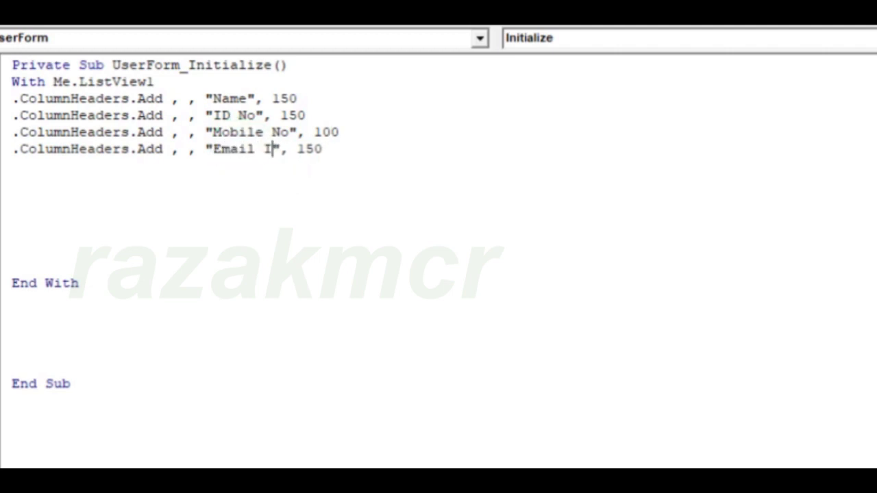
text(D)
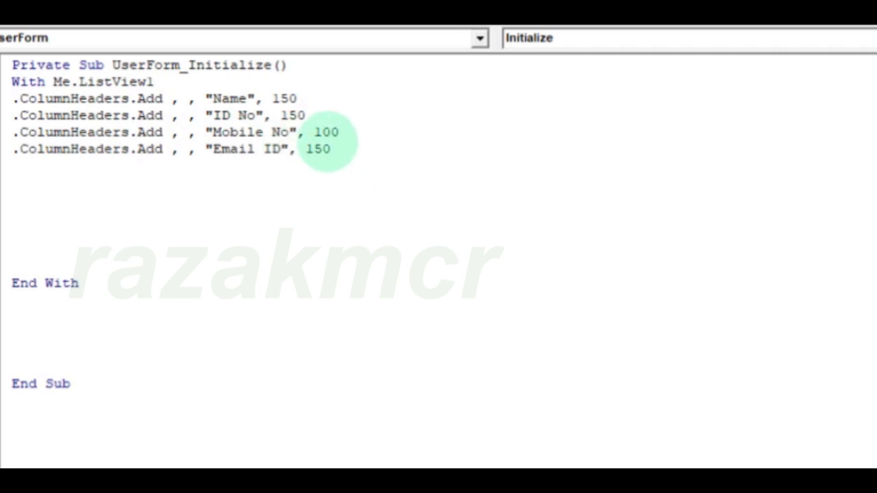
key(BackSpace)
key(BackSpace)
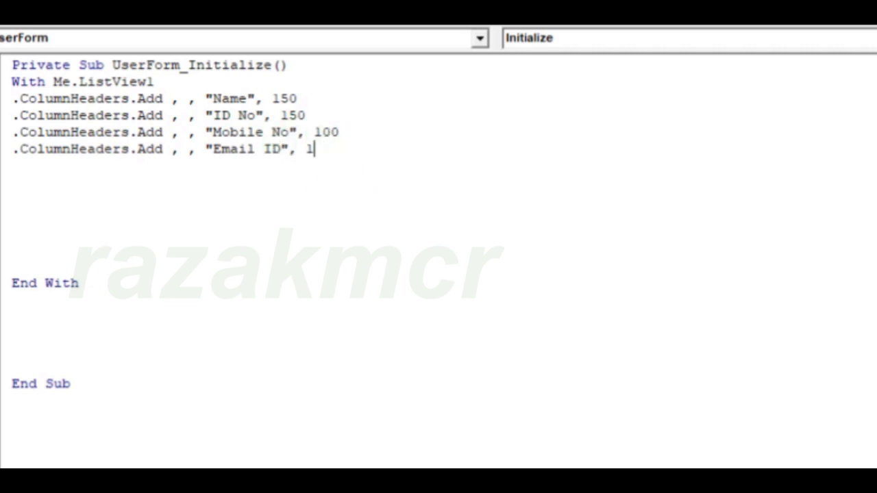
text(00)
key(BackSpace)
key(BackSpace)
text(0)
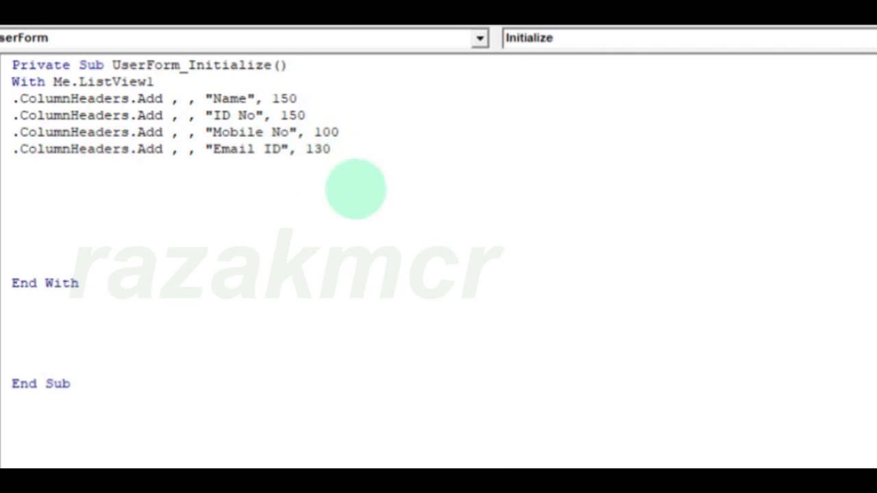
click(353, 219)
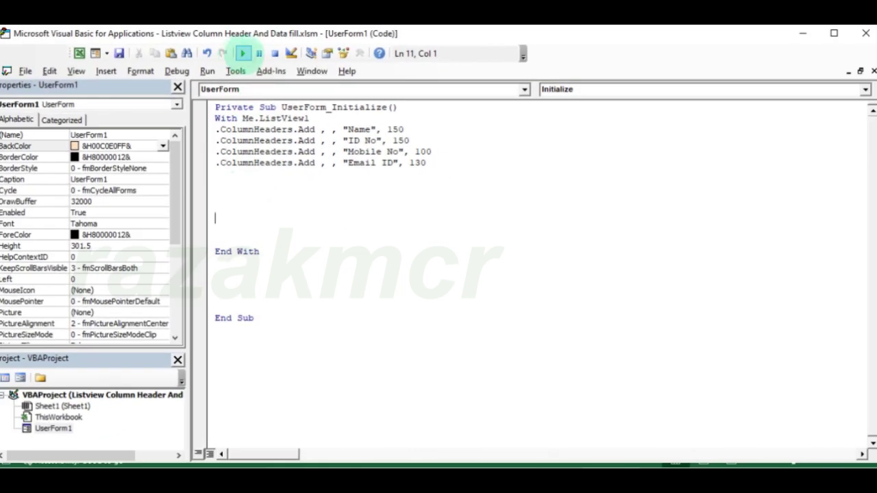
Run UserForm1, compare its empty Name/ID No/Mobile No/Email ID headers with the sheet, then close it.
click(243, 52)
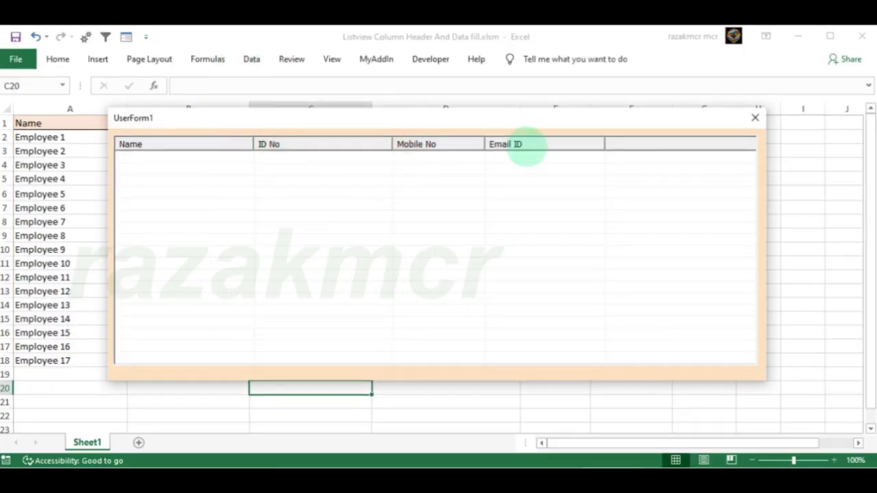
drag(512, 122, 479, 282)
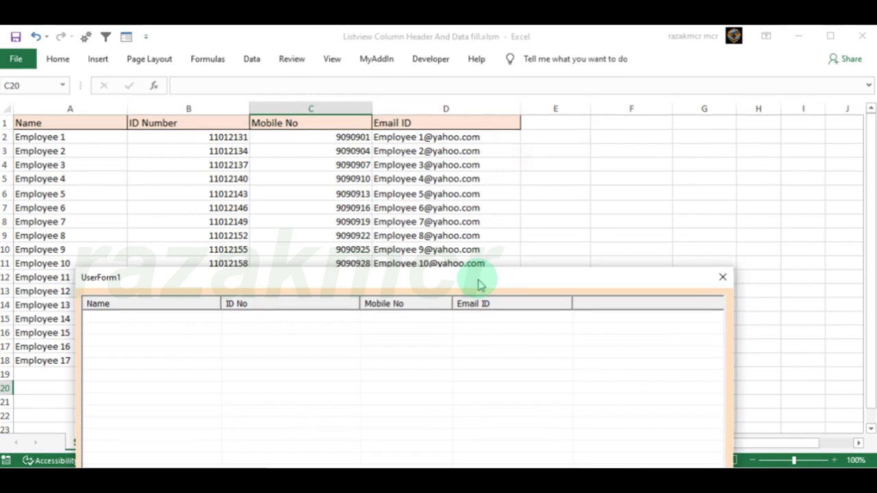
mouse_move(479, 284)
mouse_down()
mouse_move(468, 252)
mouse_move(488, 157)
mouse_up()
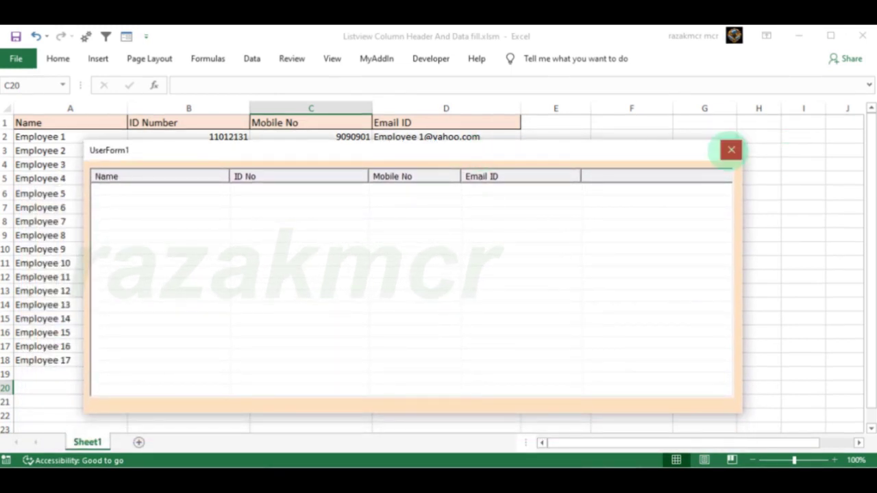
click(731, 149)
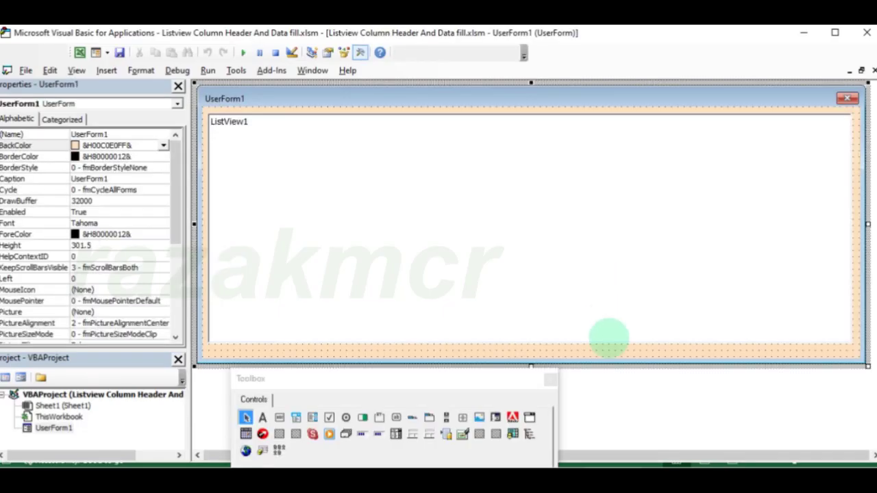
In the form's code, remove the blank lines above End With and declare Dim i As Long.
double_click(606, 348)
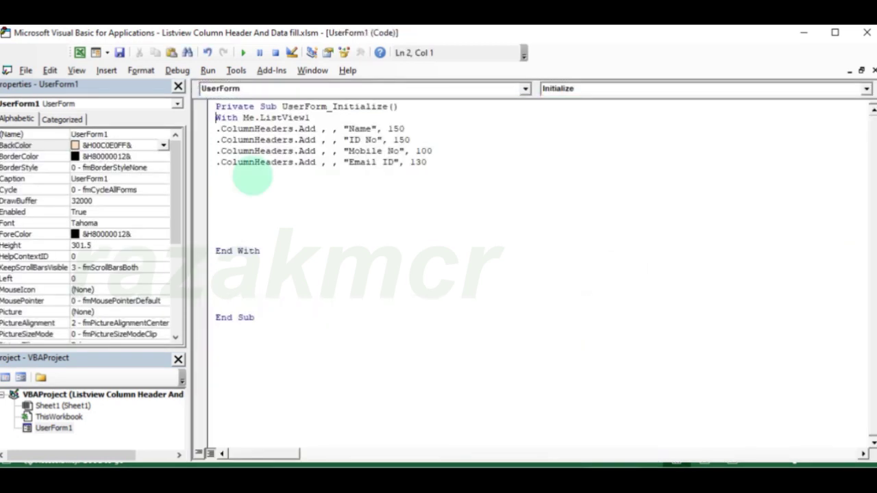
click(224, 181)
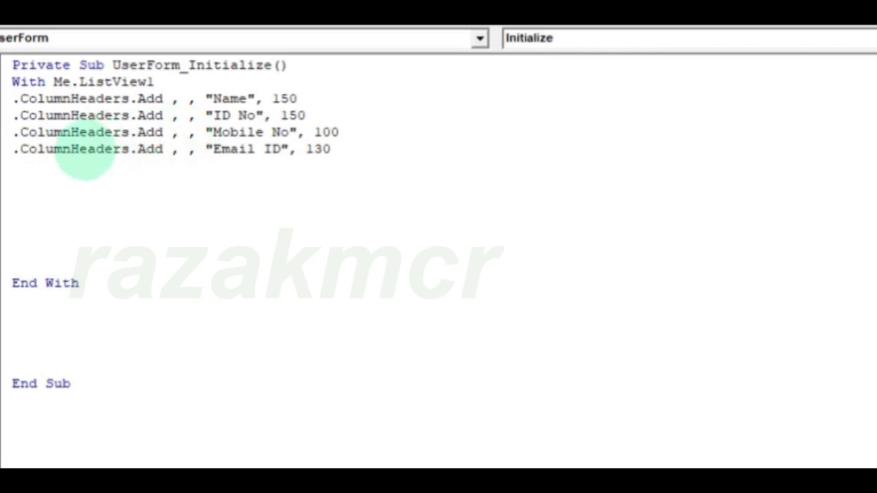
text(d)
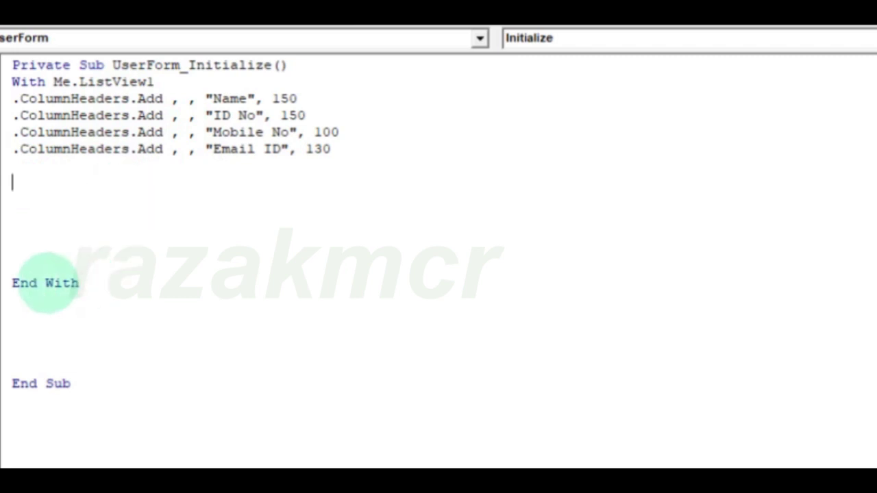
click(12, 281)
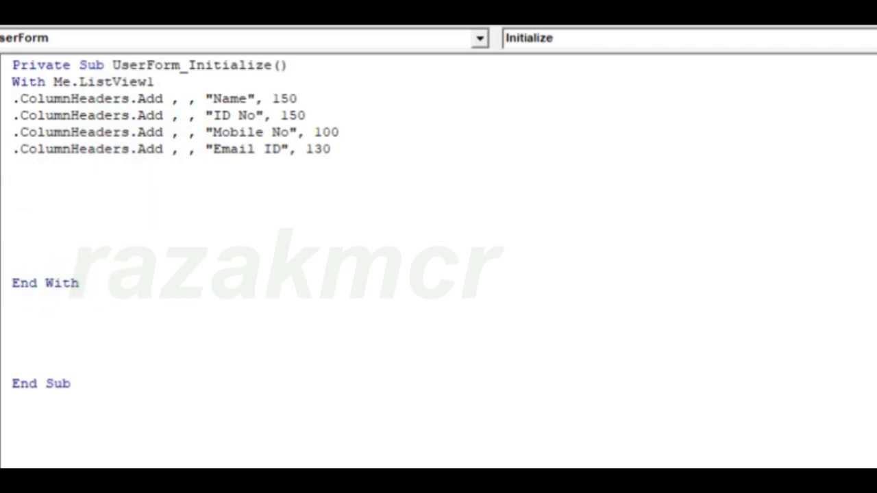
key(BackSpace)
key(BackSpace)
key(BackSpace)
key(BackSpace)
key(BackSpace)
key(BackSpace)
key(BackSpace)
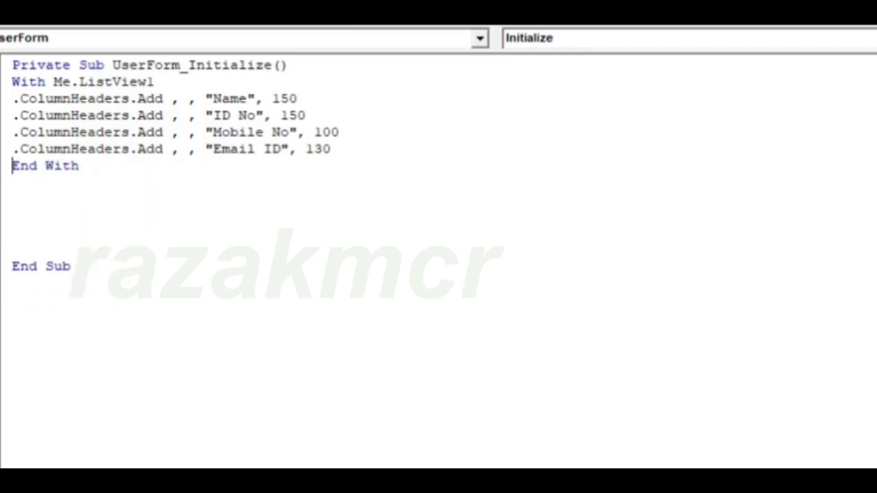
key(Return)
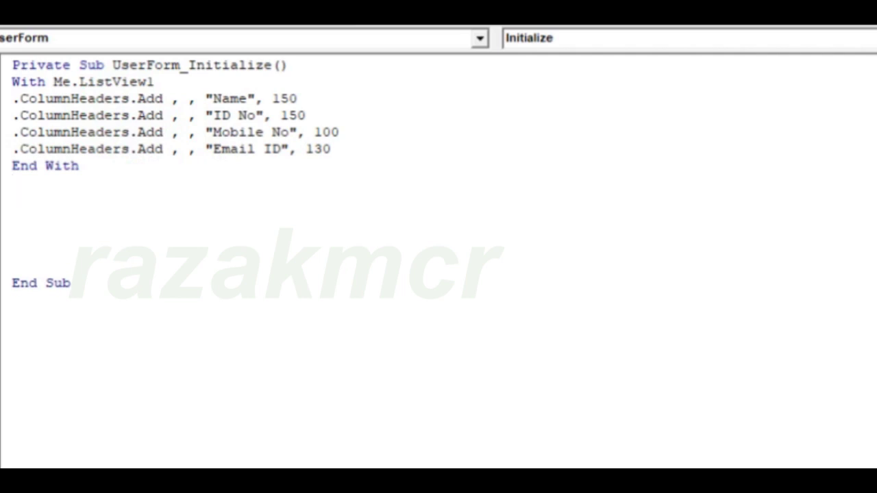
text(dimi as)
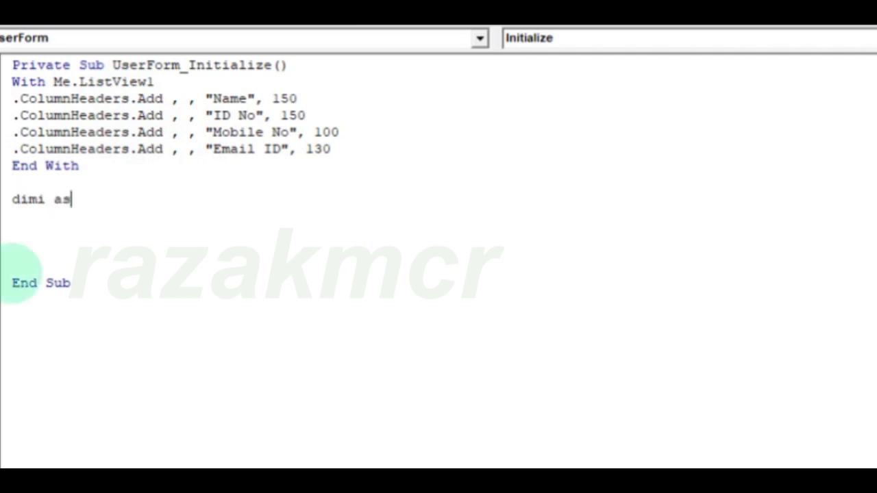
text( lon)
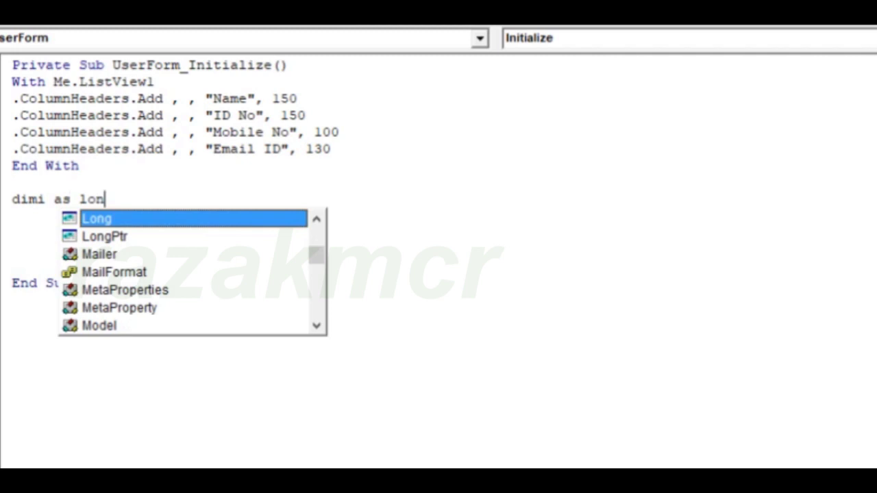
key(Tab)
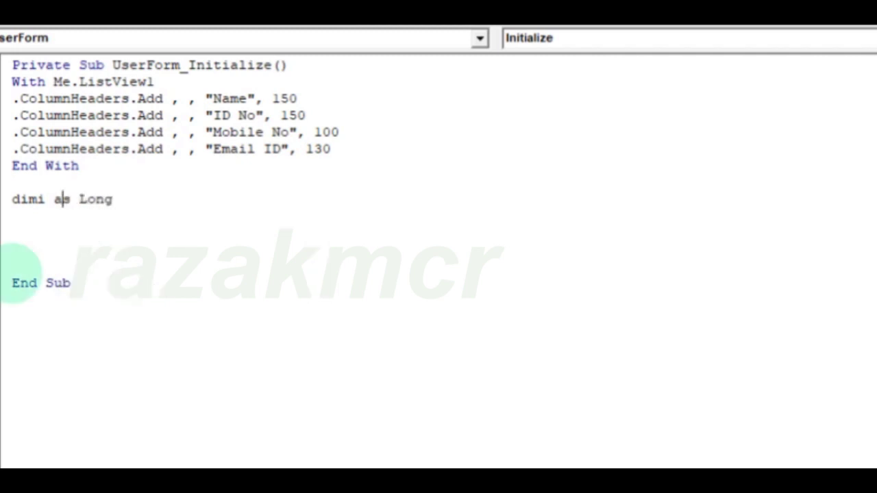
click(40, 198)
key(Down)
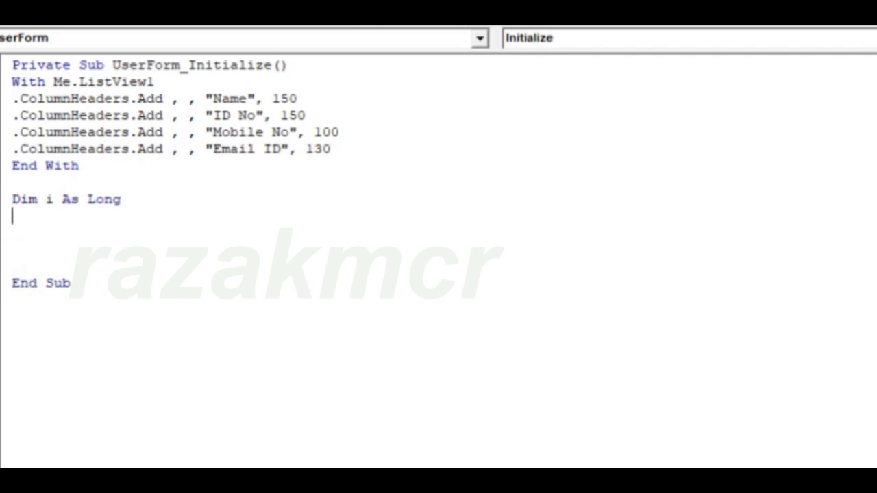
Write For i = 1 To Sheet1.Range("A100000").End(xlUp).Row as the loop header.
text(for )
text(i =)
text( 1 )
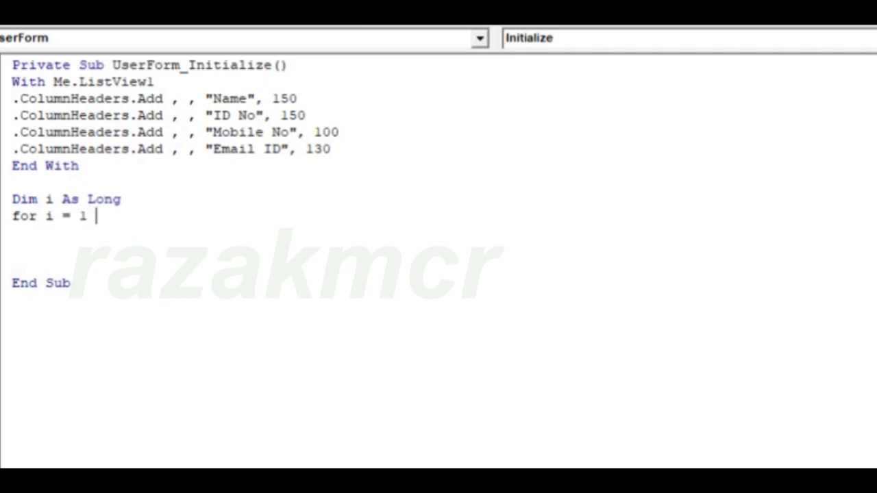
text(to shee)
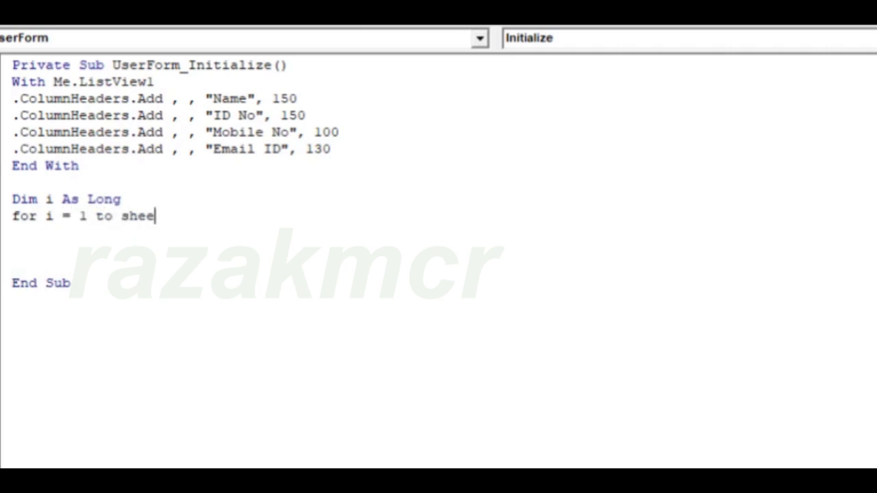
text(t1)
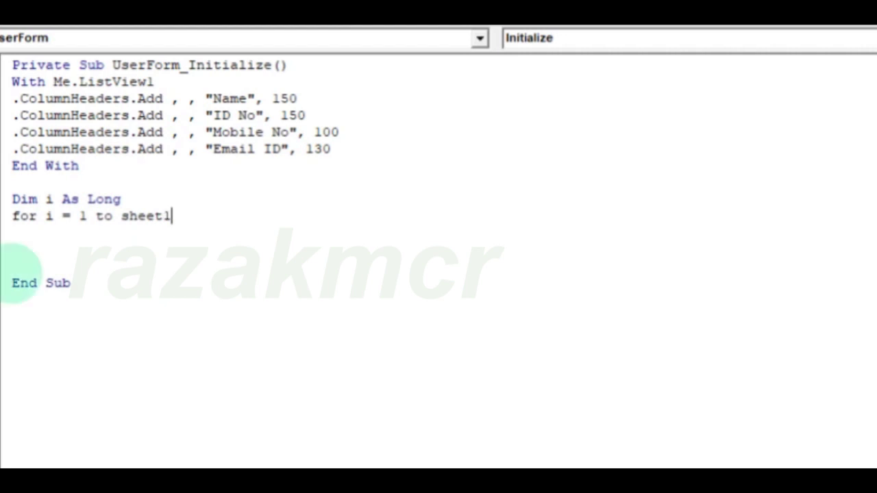
text(.ra`)
key(BackSpace)
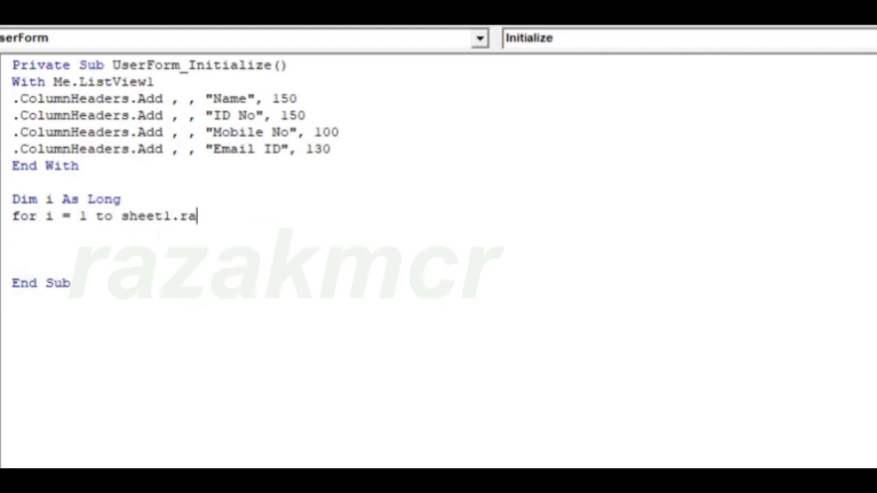
key(BackSpace)
key(BackSpace)
key(BackSpace)
text(.)
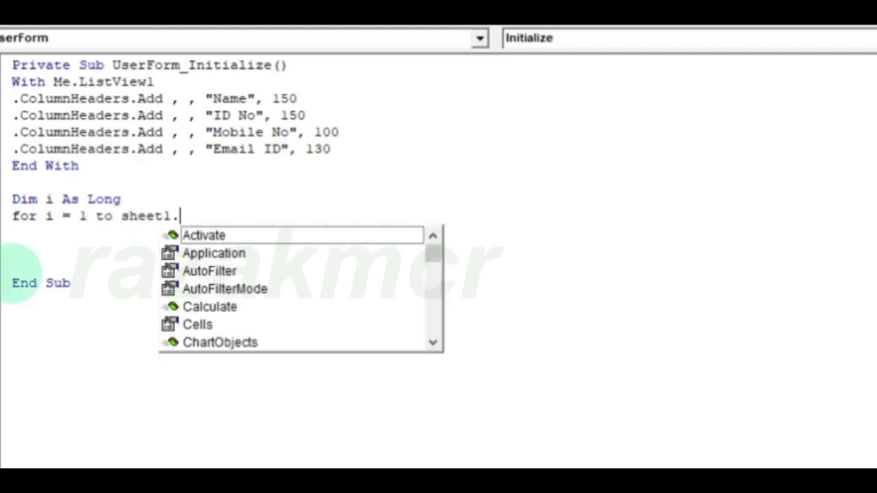
text(ra)
key(Tab)
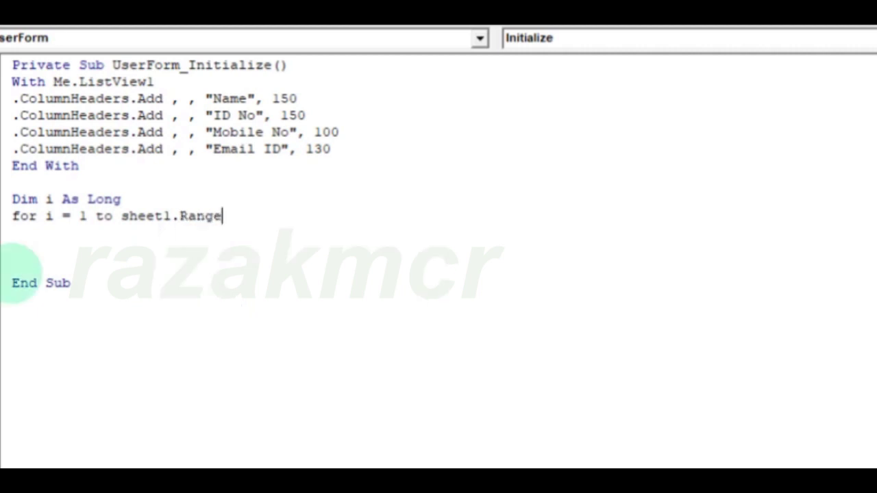
text(("A10)
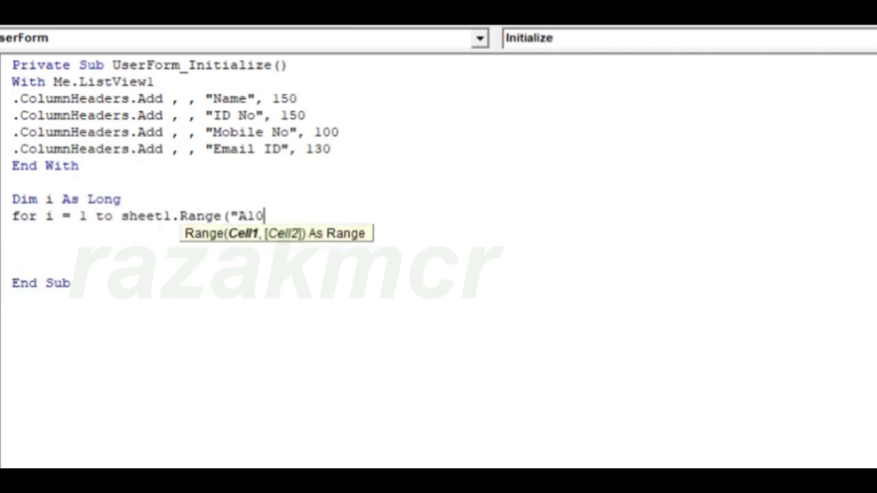
text(000)
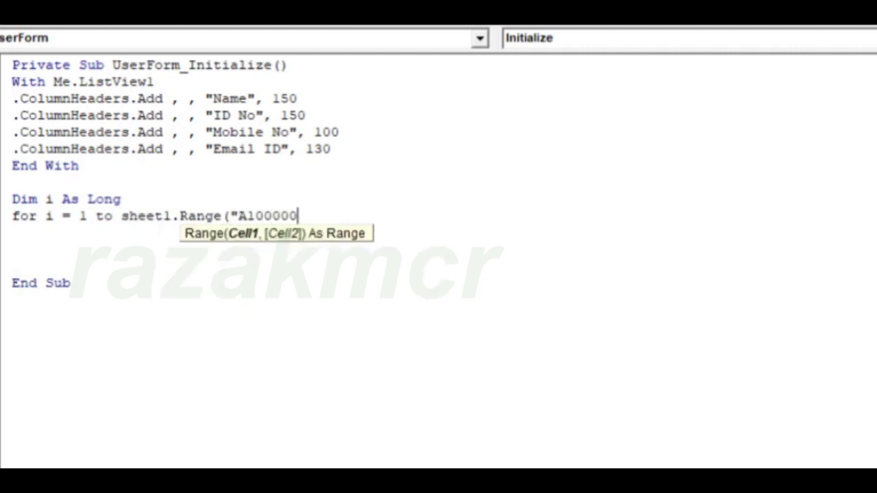
text(0)
text())
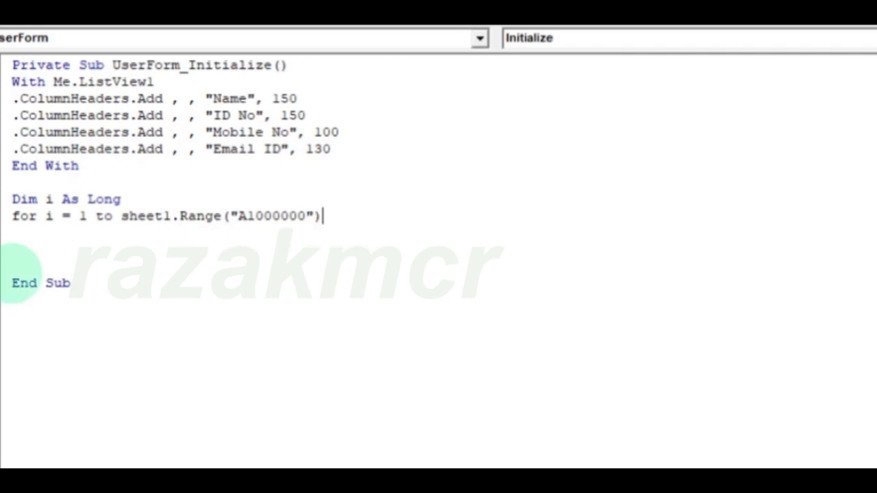
text(.en)
key(Tab)
text(()
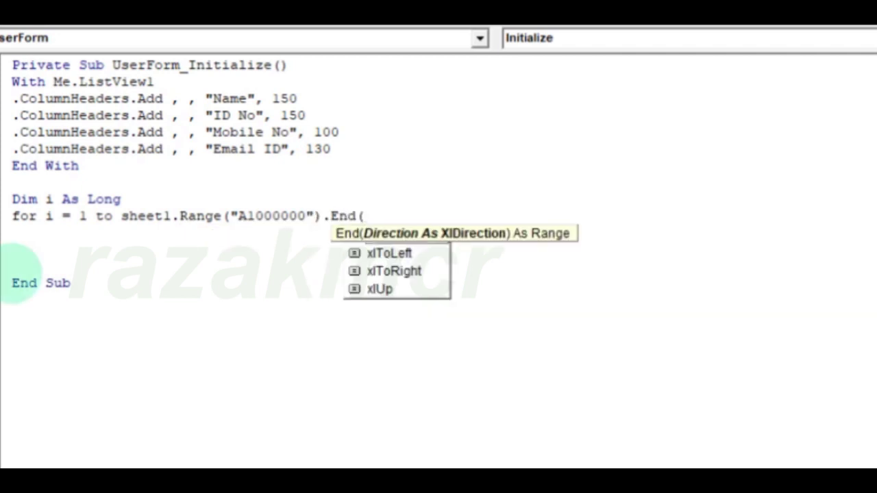
key(Down)
key(Down)
key(Down)
key(Tab)
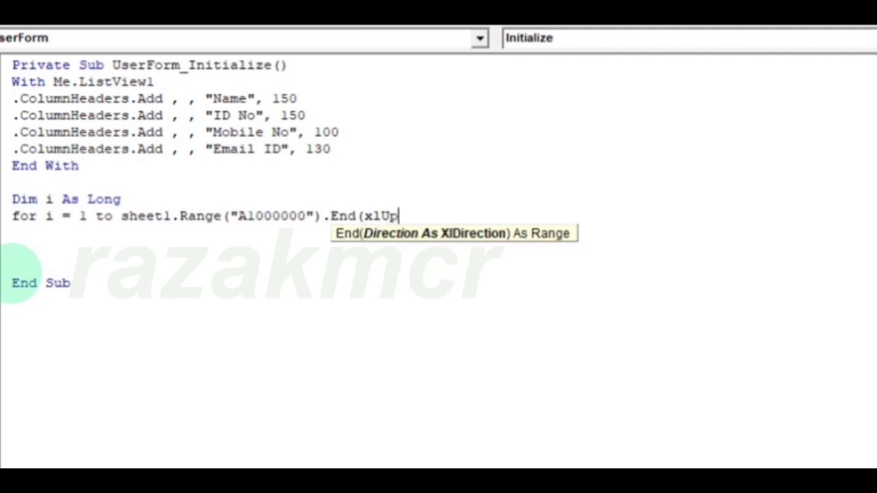
text().ro)
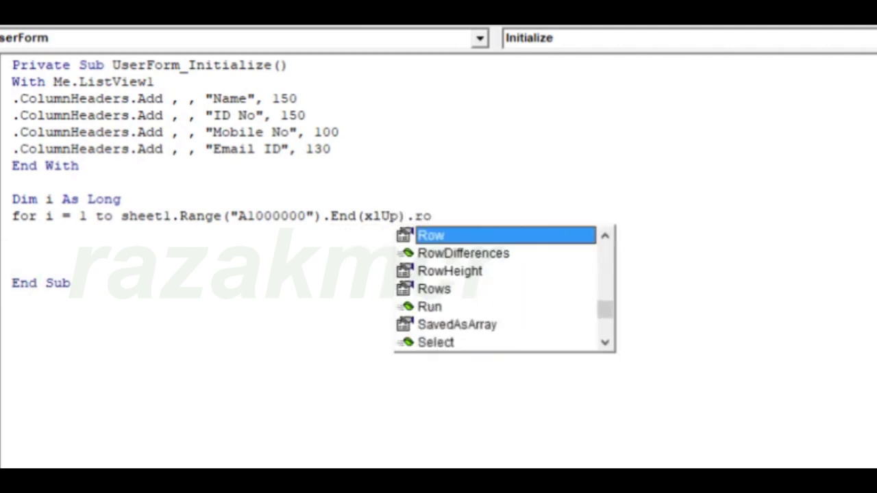
key(Tab)
key(Return)
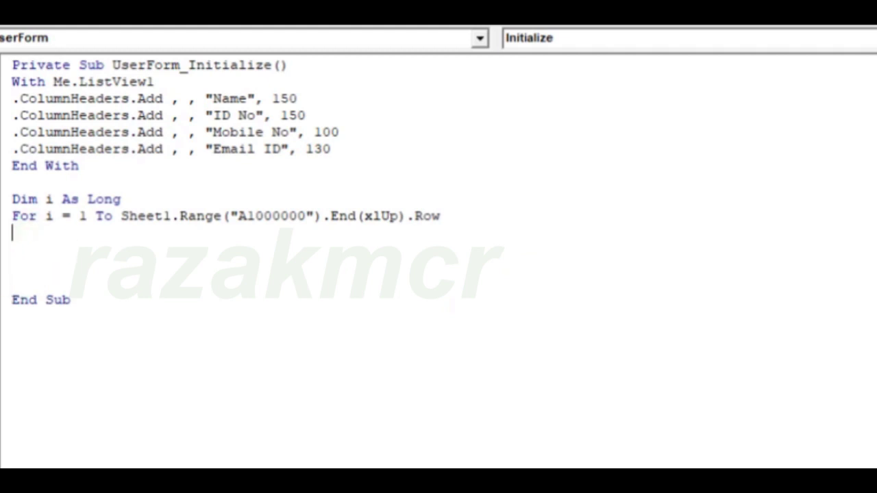
Move the End With line down to just above End Sub.
drag(86, 149, 35, 165)
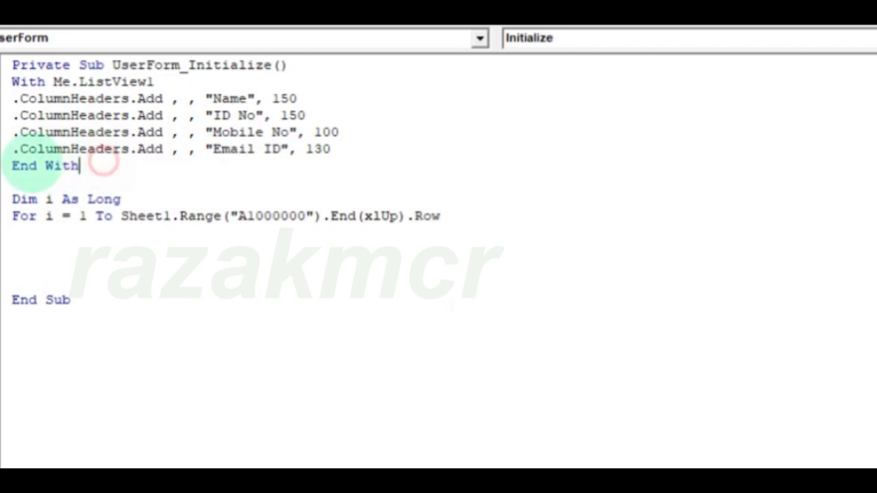
drag(96, 166, 5, 165)
key(Delete)
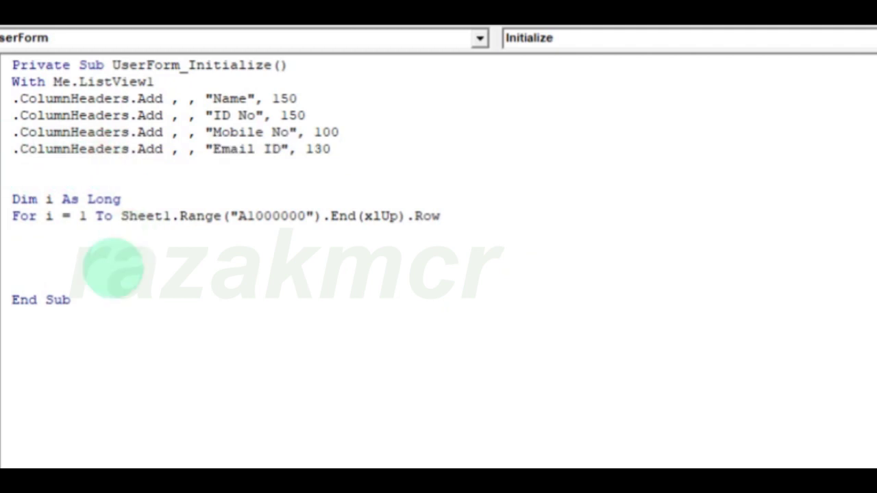
click(19, 282)
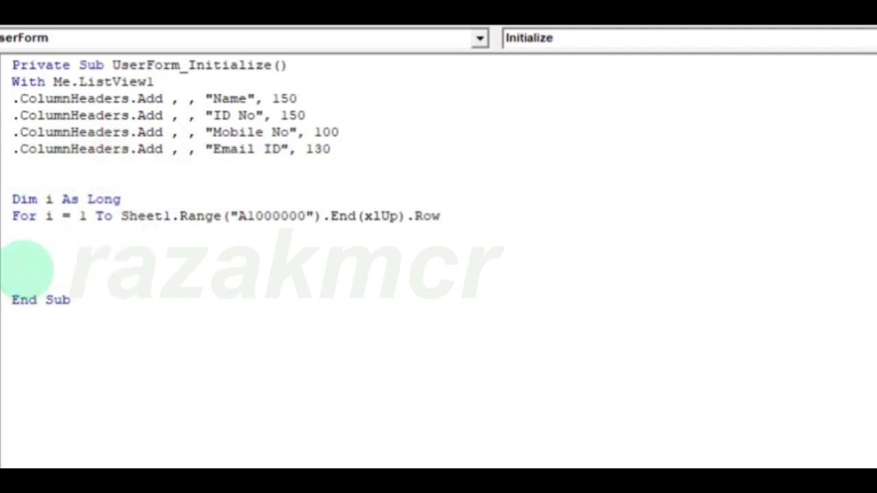
text(end with)
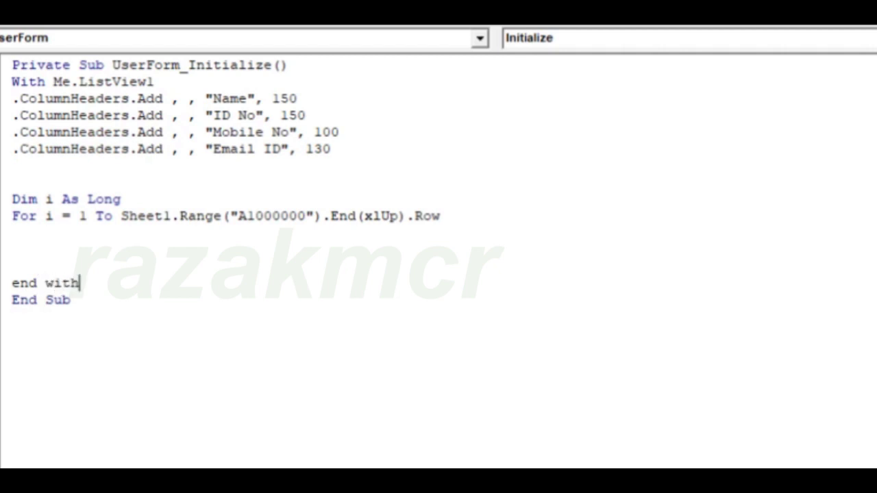
Inside the loop add .ListItems.Add , , Sheet1.Cells(i, "A"), then close it with Next i.
click(12, 266)
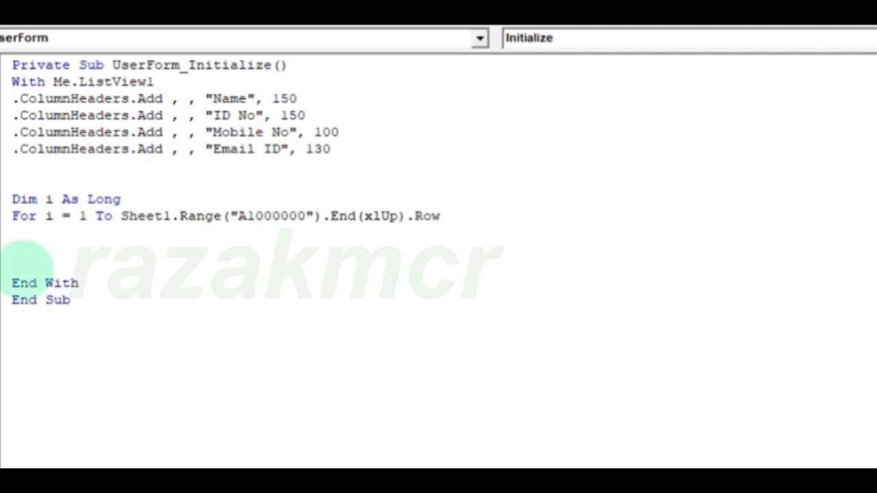
text(.li)
key(Tab)
text(.)
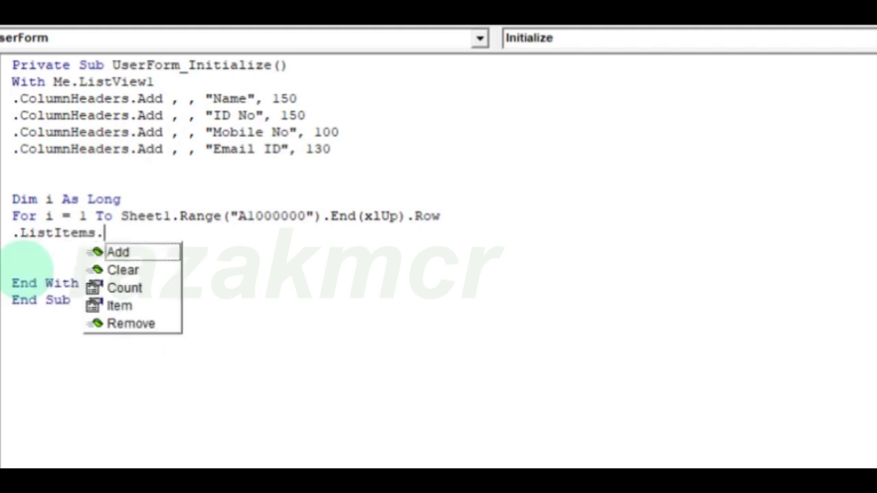
text(ad)
key(Tab)
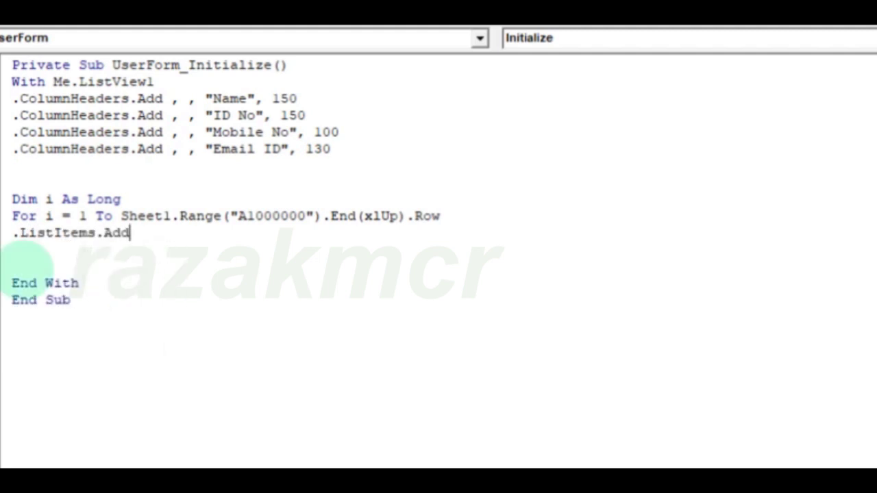
text(,)
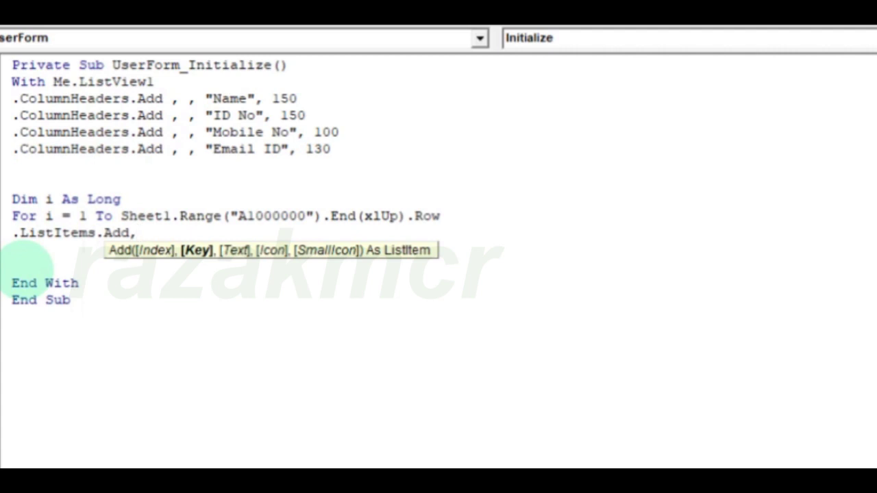
text(,)
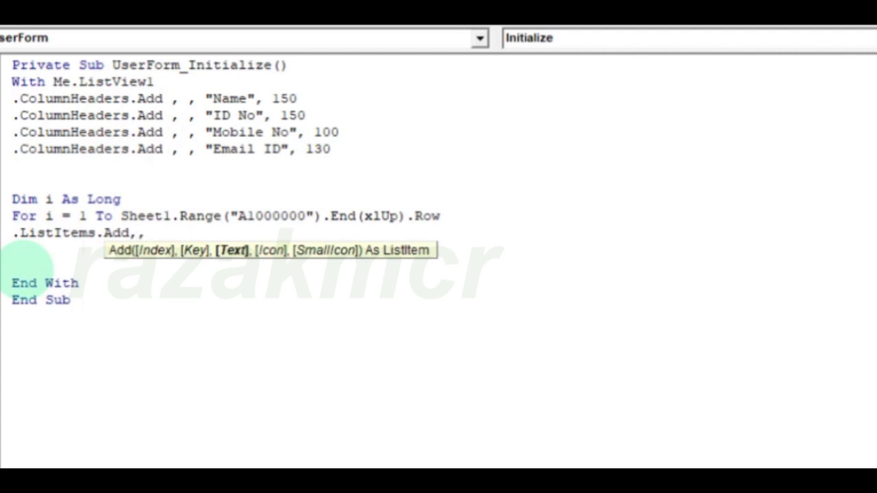
text(sheet1)
text(.)
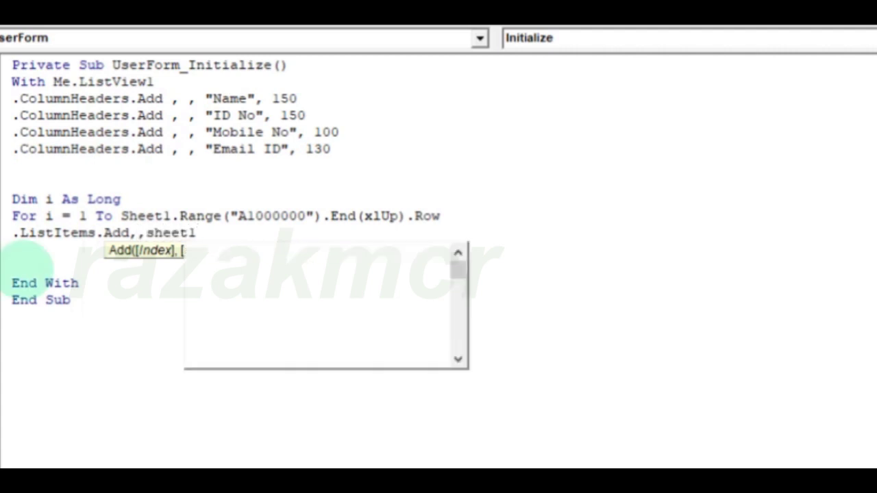
text(Cells(i)
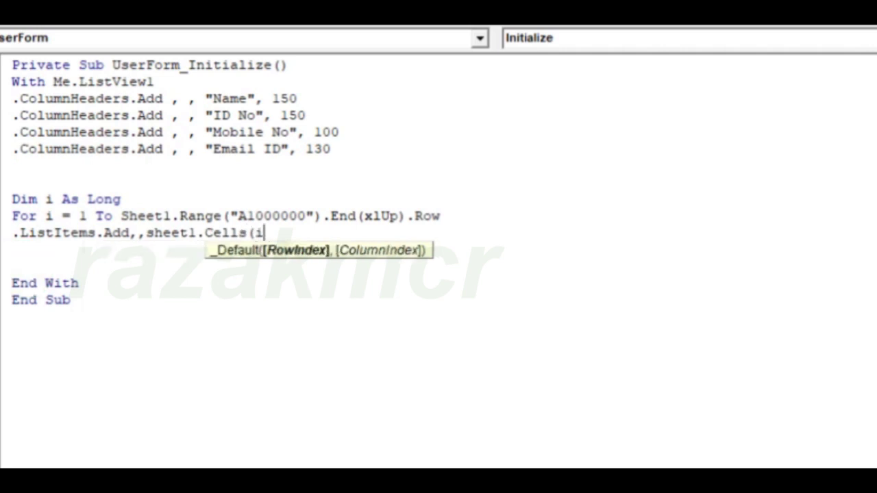
text(,"A)
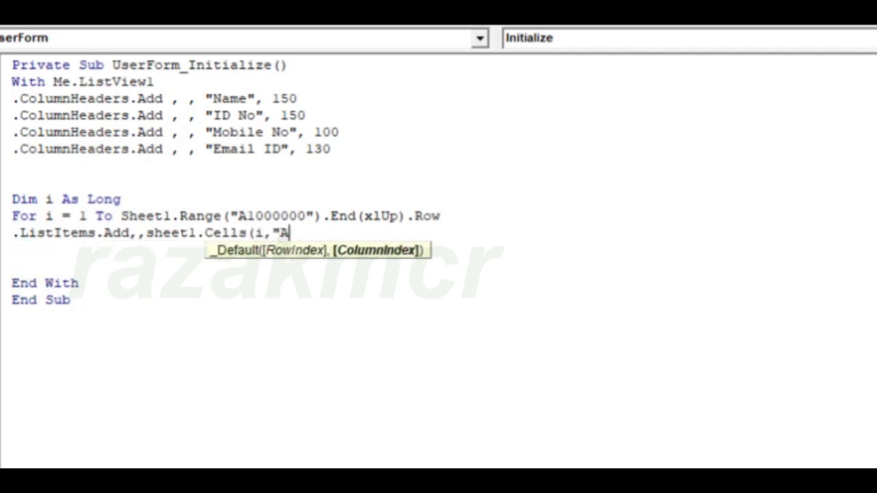
text("))
key(Return)
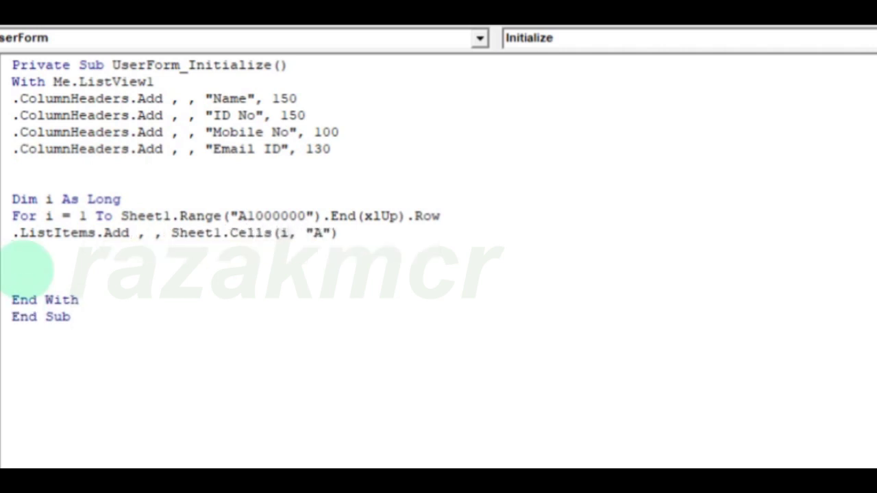
text(next i)
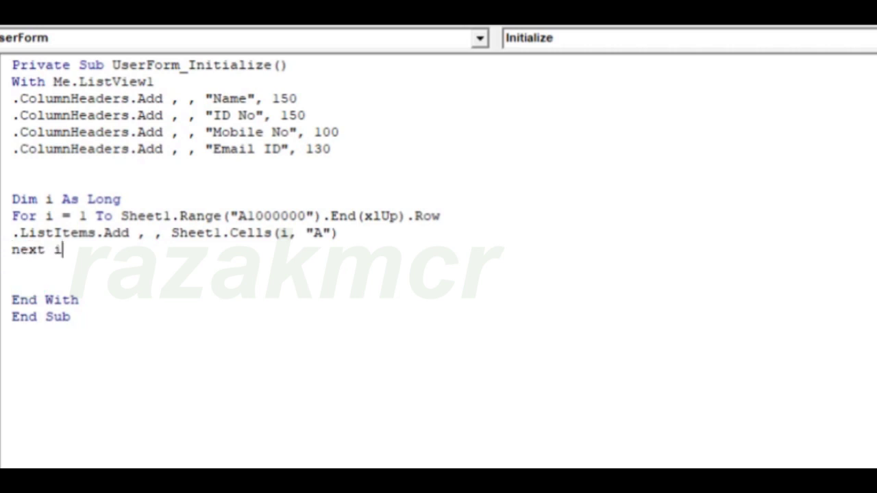
click(105, 362)
Test-run the form and notice the list includes the Name header row, then close it.
key(F5)
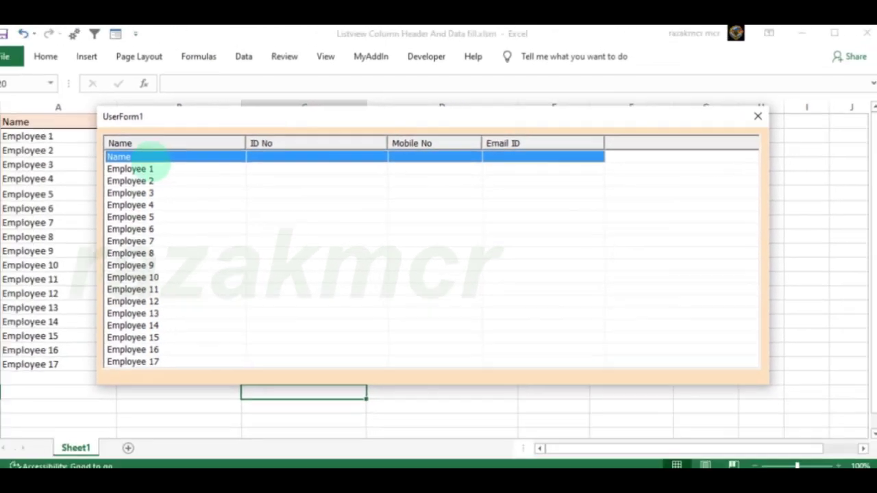
click(141, 170)
click(140, 216)
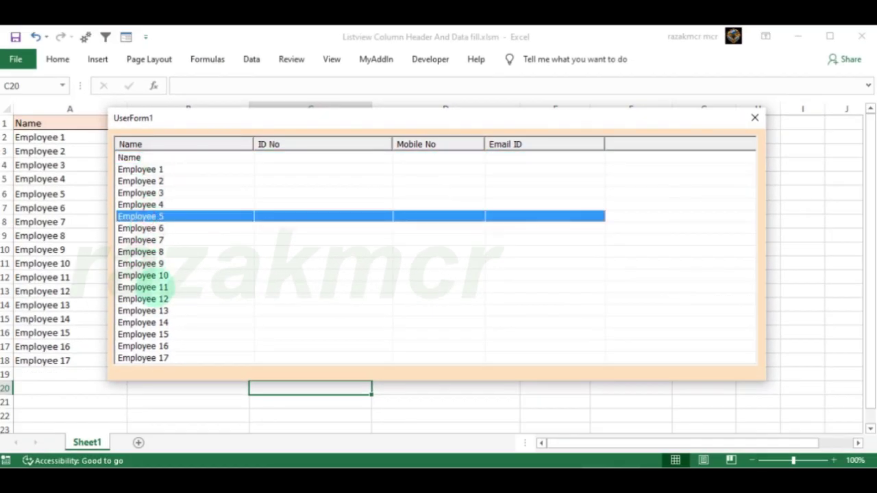
click(143, 287)
click(140, 193)
click(140, 157)
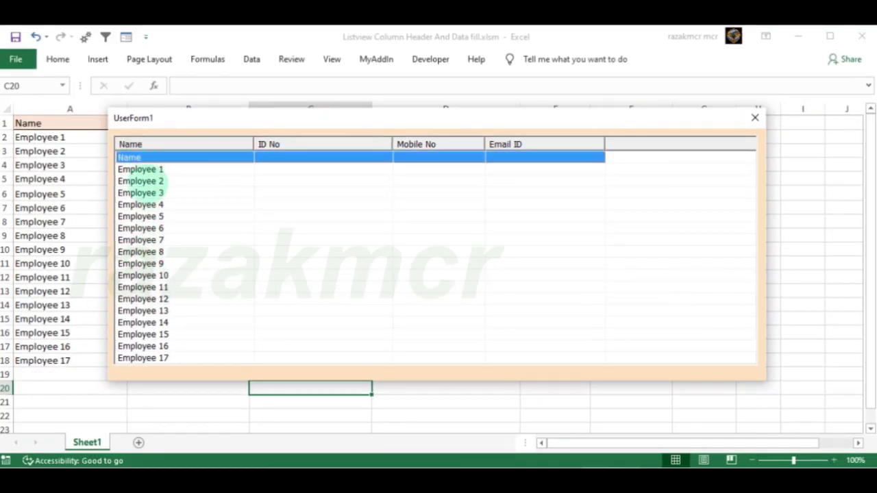
click(140, 181)
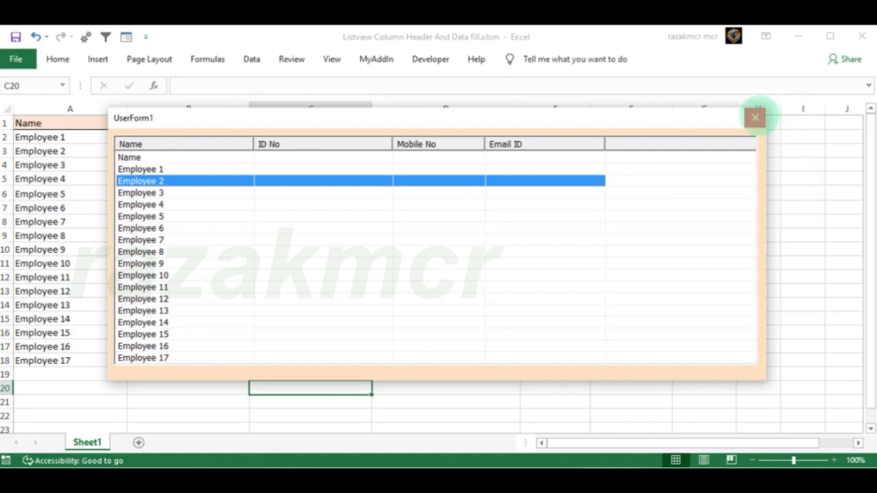
click(755, 117)
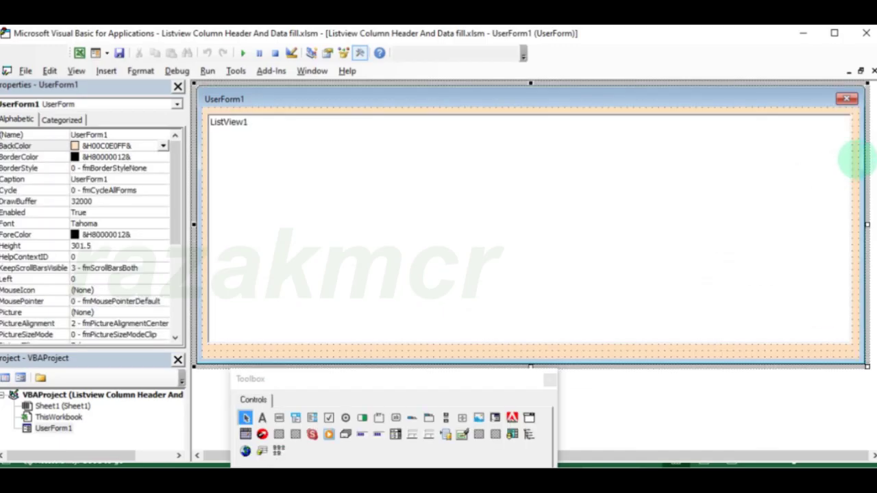
Change Cells(i, "A") to Cells(i + 1, "A") and rerun to confirm the list ends at Employee 17.
key(F7)
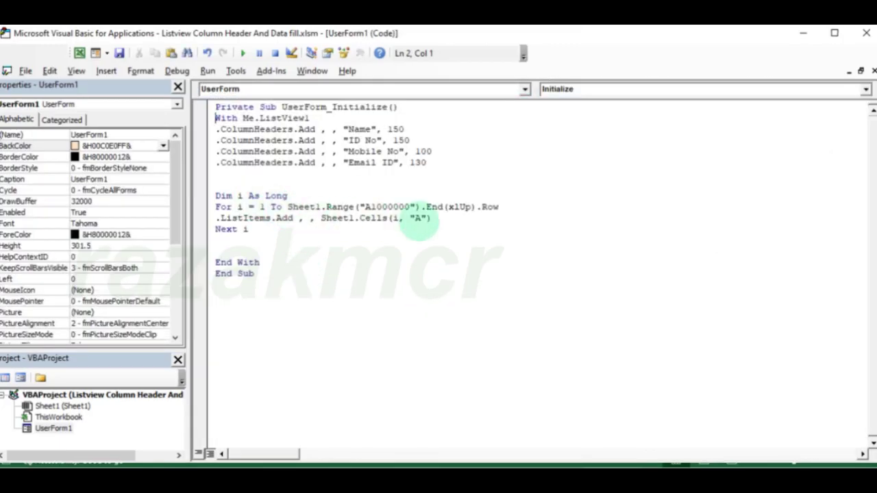
click(397, 218)
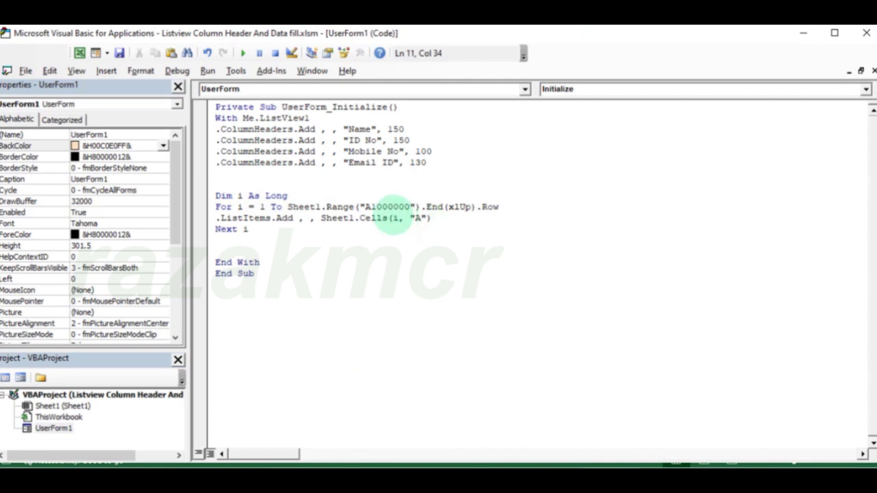
text(+ 1)
click(356, 314)
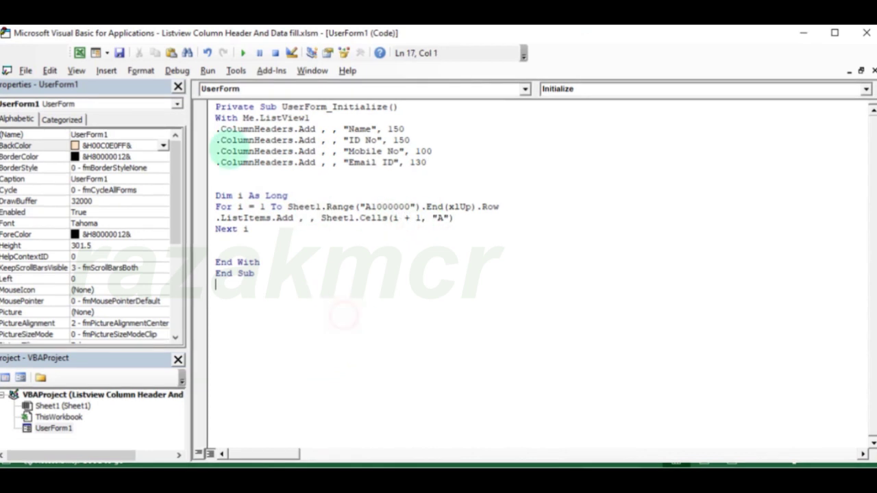
click(243, 53)
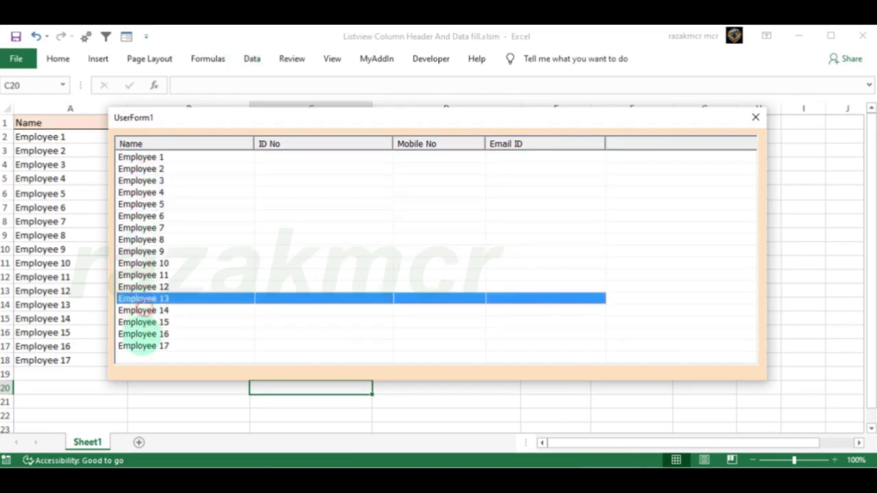
click(145, 347)
click(756, 117)
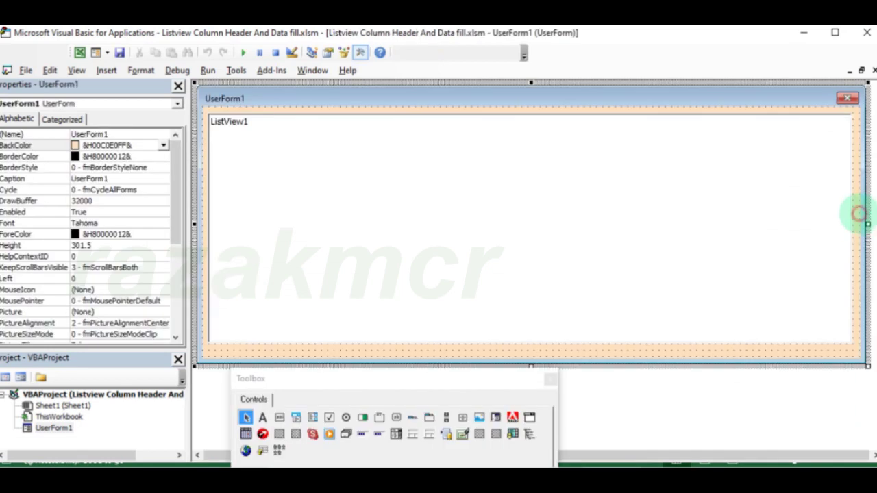
click(455, 217)
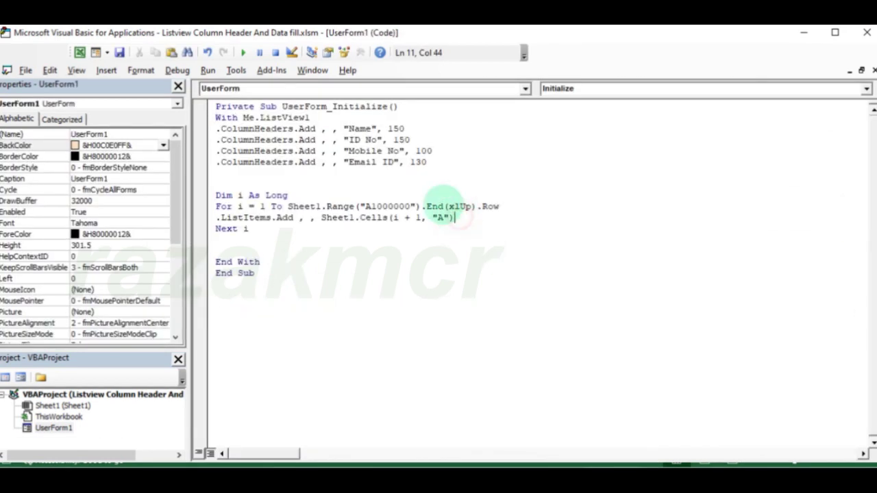
Add a CLN = CLN + 1 counter line in the loop and declare Dim CLN As Integer.
key(Return)
text(.l)
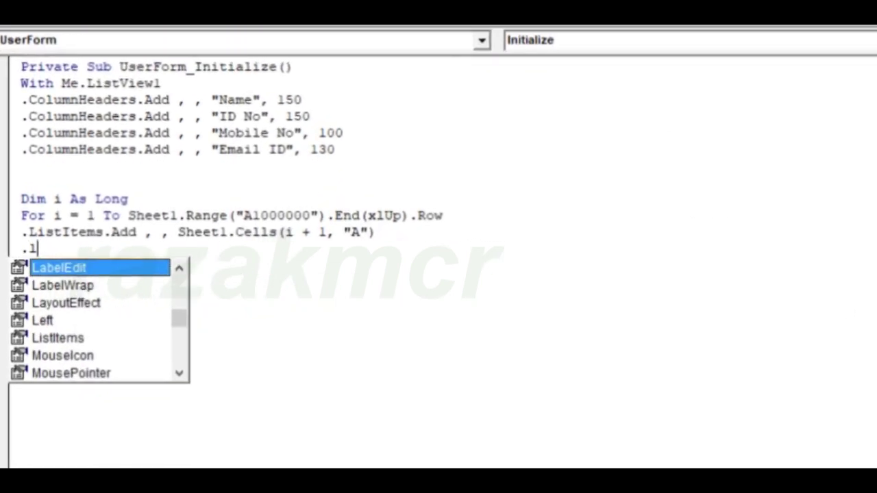
text(i)
key(BackSpace)
key(BackSpace)
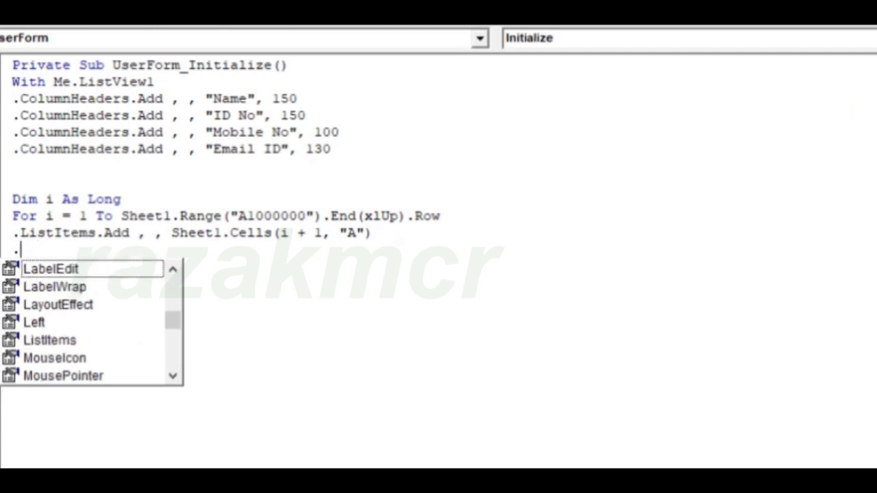
key(BackSpace)
text(CLN=CL)
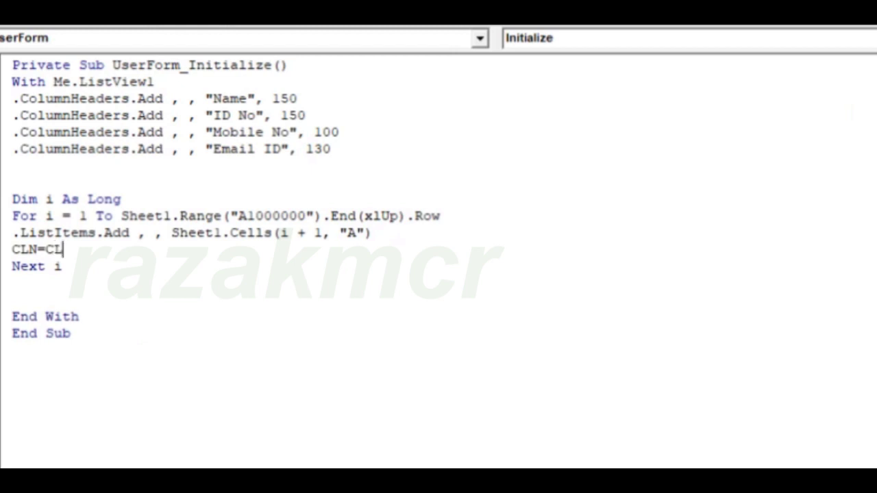
text(N+1)
key(Return)
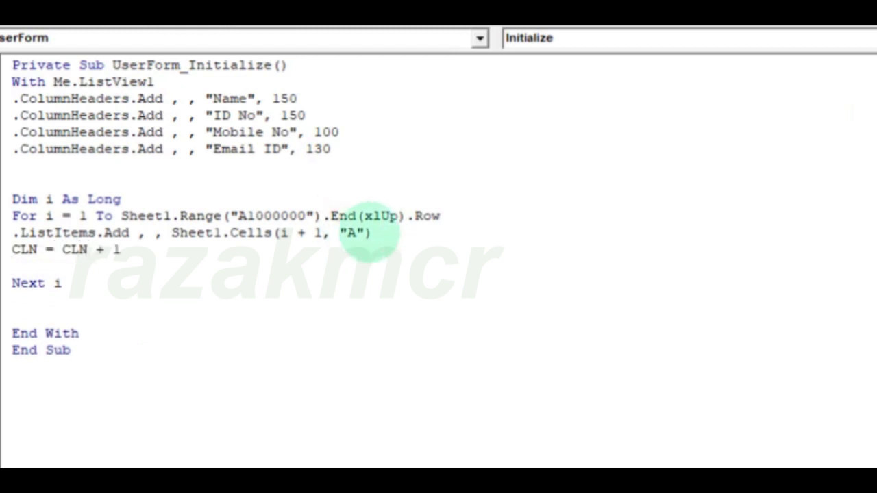
click(144, 198)
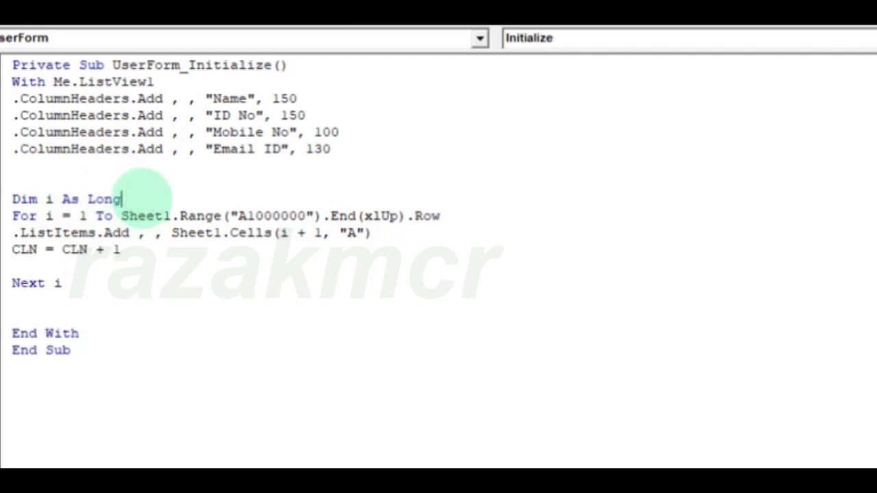
key(Return)
text(dim CLN as)
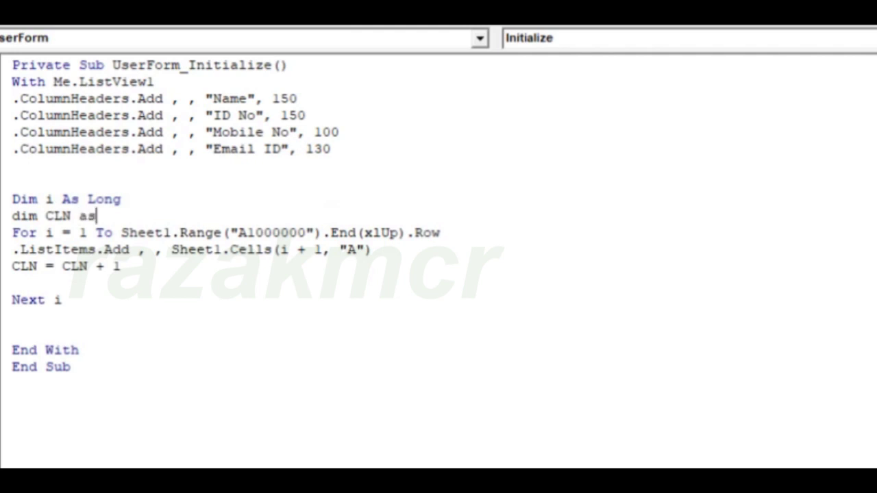
text(i)
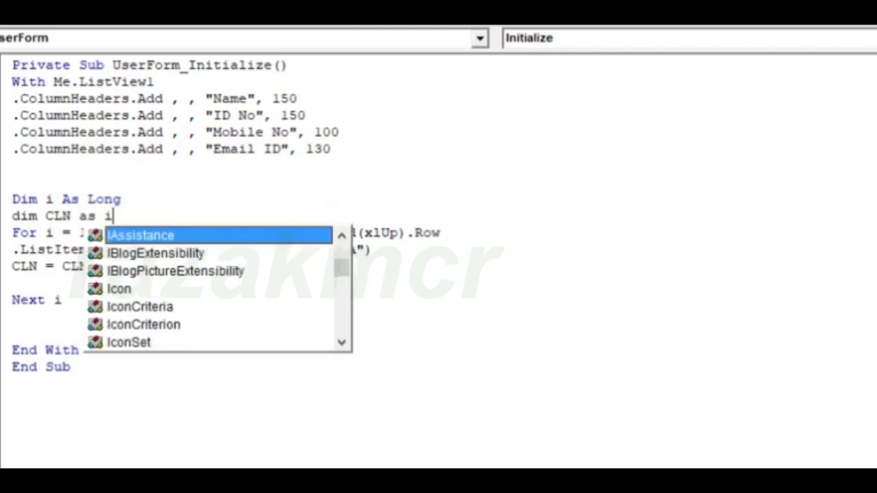
text(nt)
key(Tab)
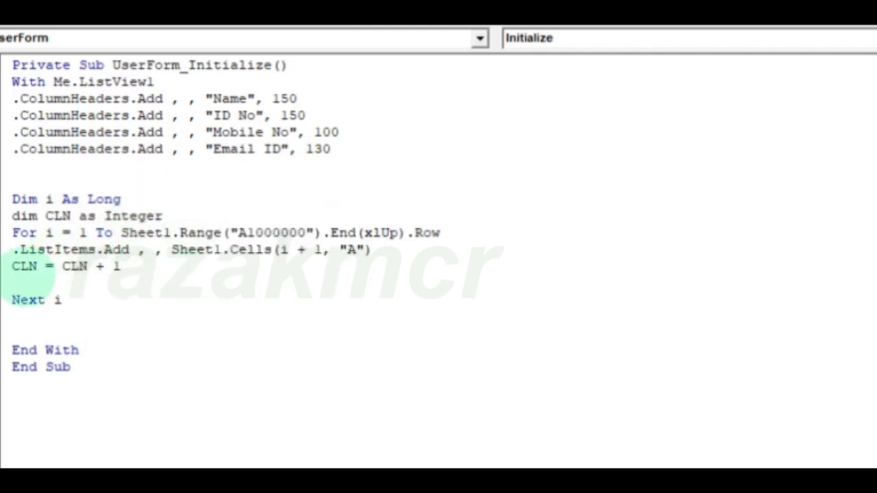
Add .ListItems(CLN).ListSubItems.Add , , Sheet1.Cells(i + 1, "B") inside the loop.
click(19, 281)
text(.l)
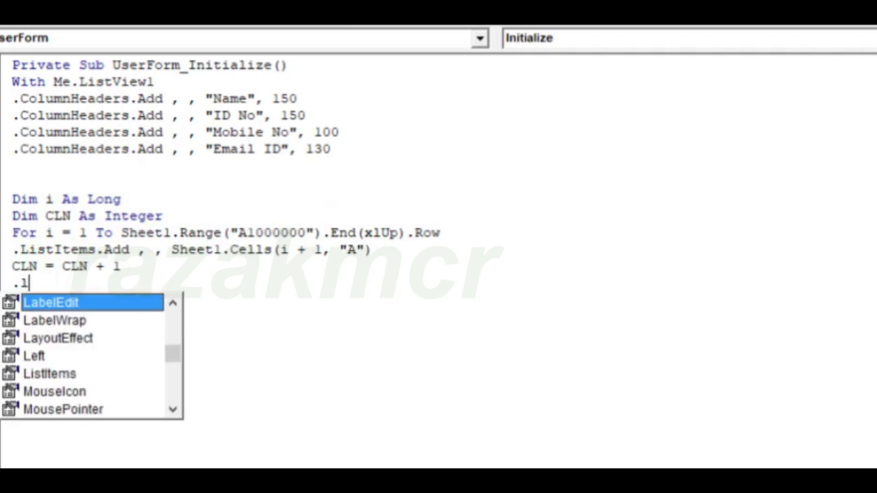
text(i)
key(Tab)
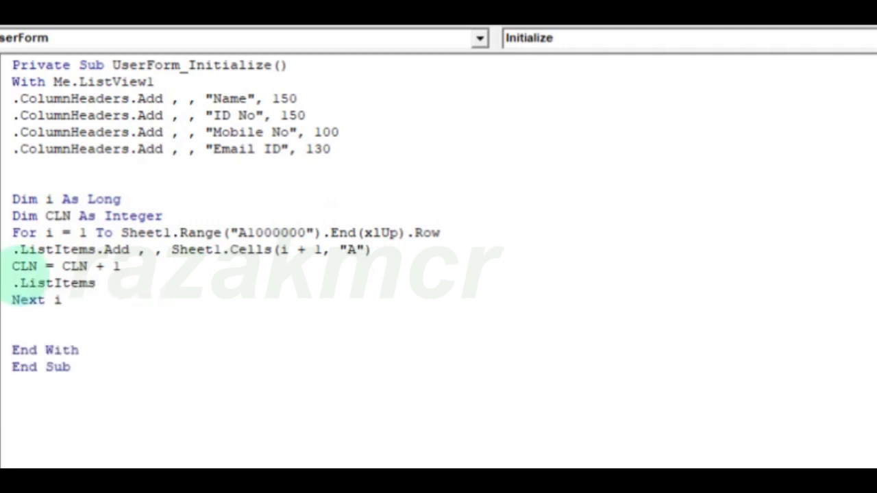
text(.)
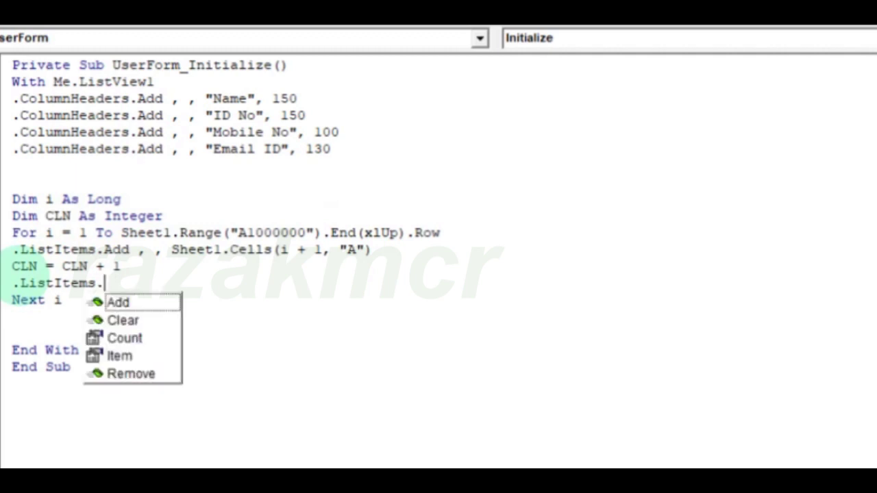
text(li)
key(BackSpace)
key(BackSpace)
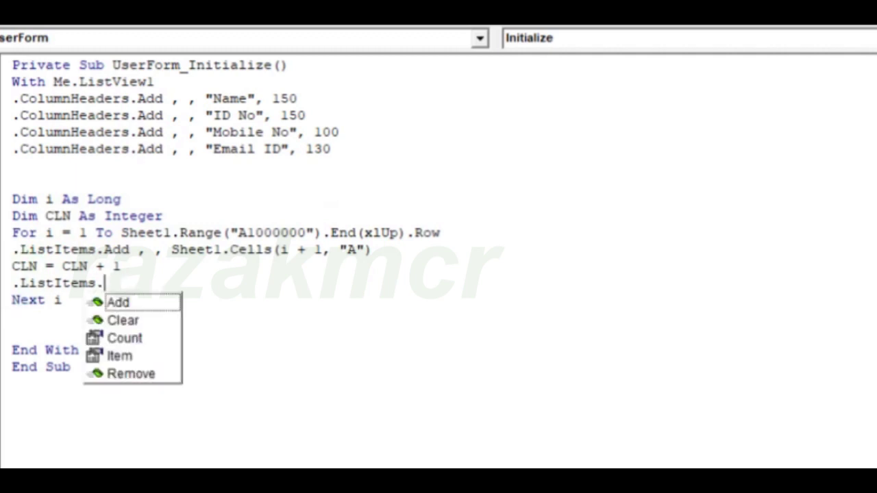
key(BackSpace)
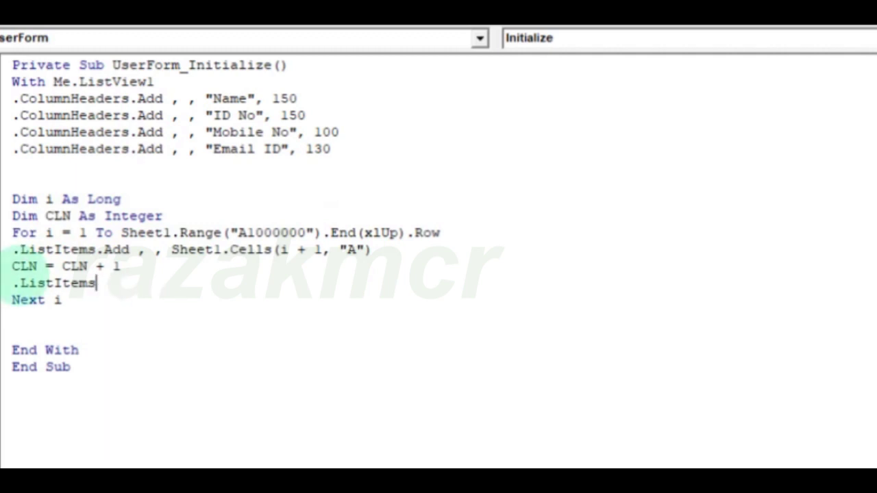
text((cln)
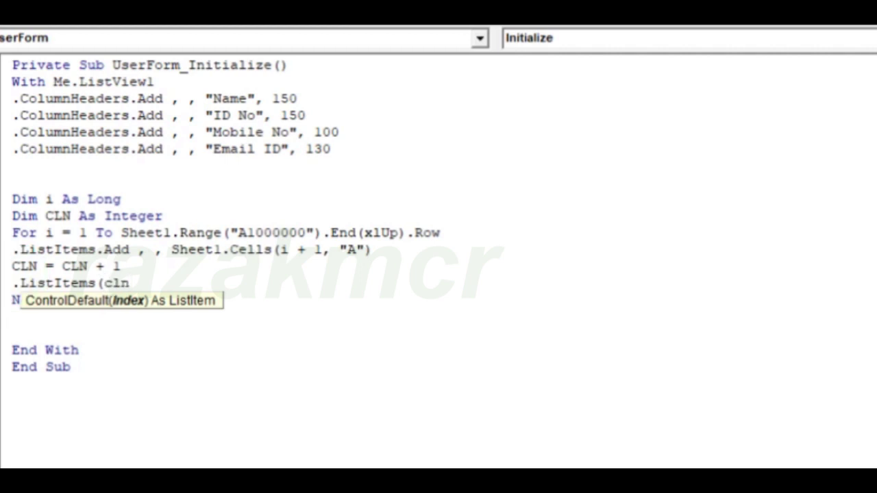
text())
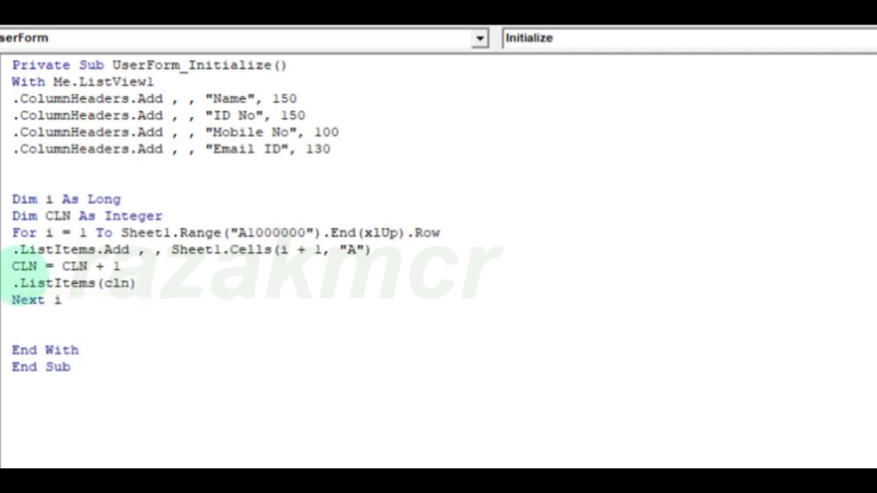
text(.li`)
text(.ad)
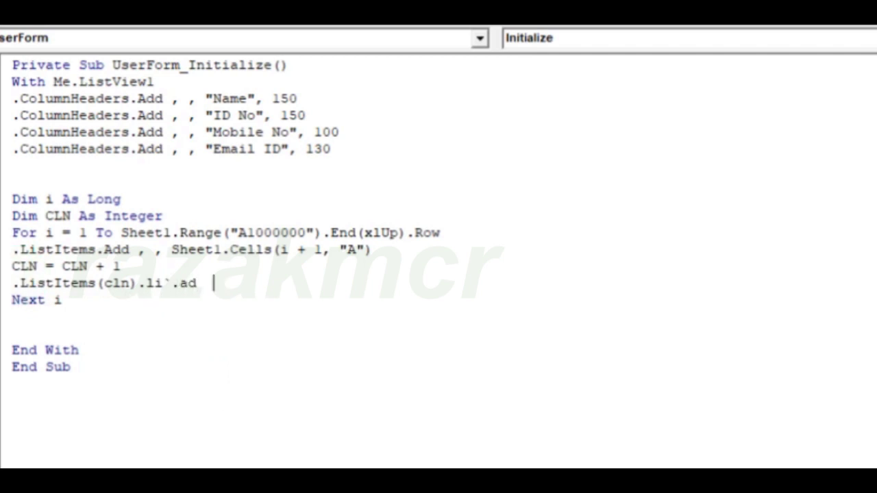
key(BackSpace)
key(BackSpace)
key(BackSpace)
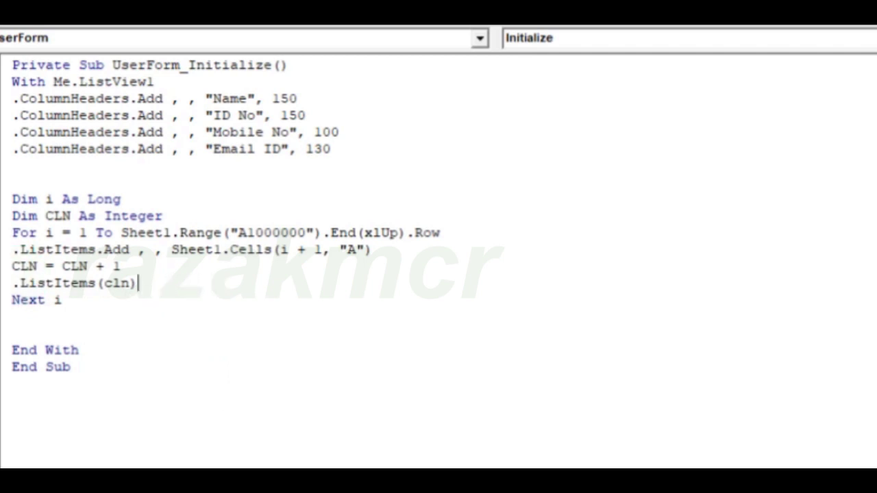
text(.list)
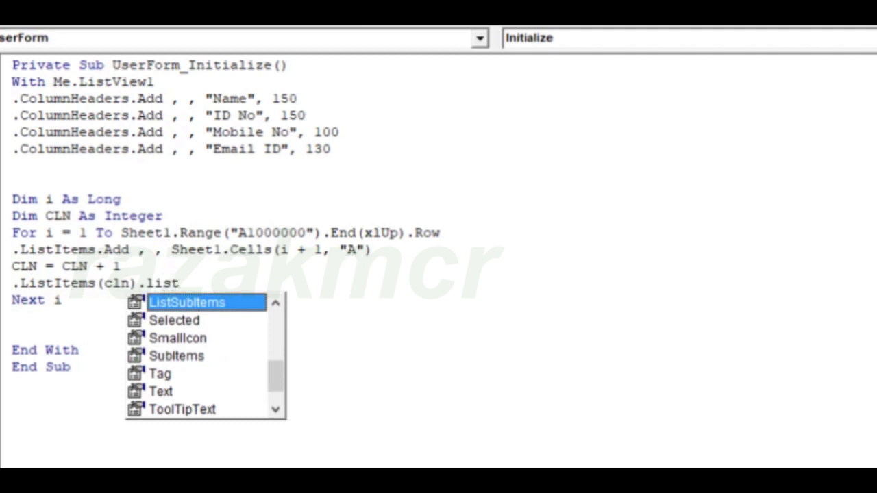
key(Tab)
text(.a)
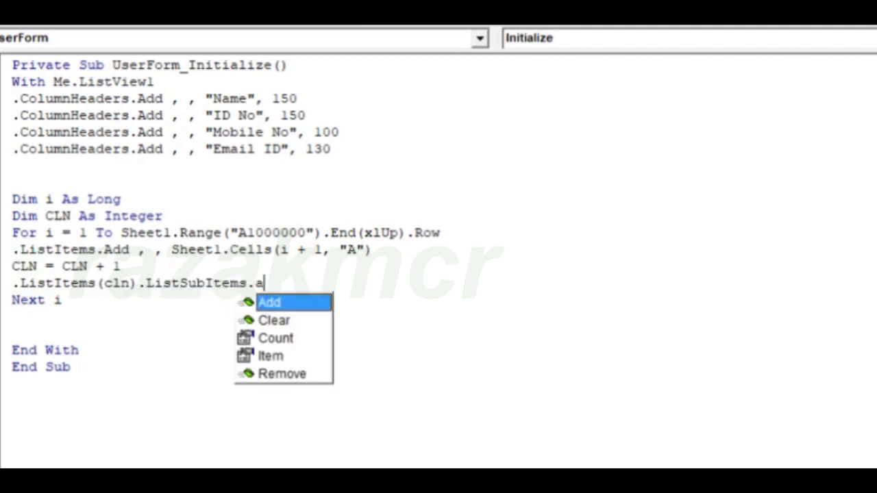
key(Tab)
text(,)
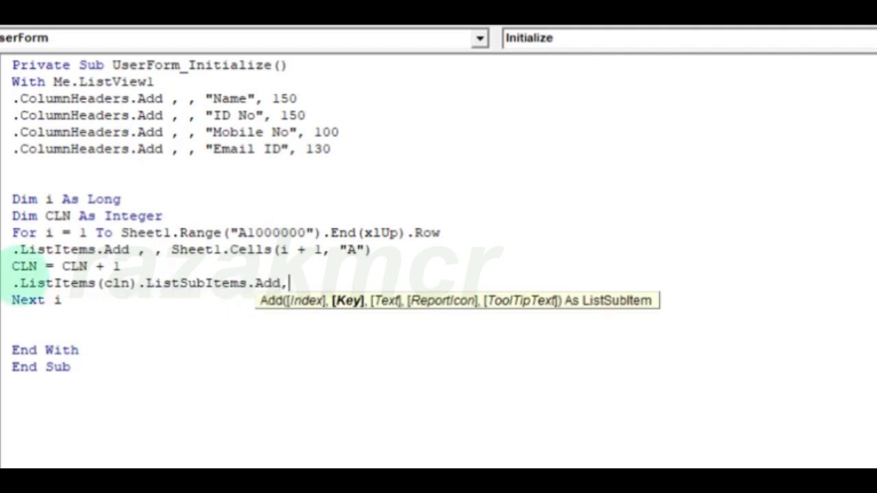
text(,s)
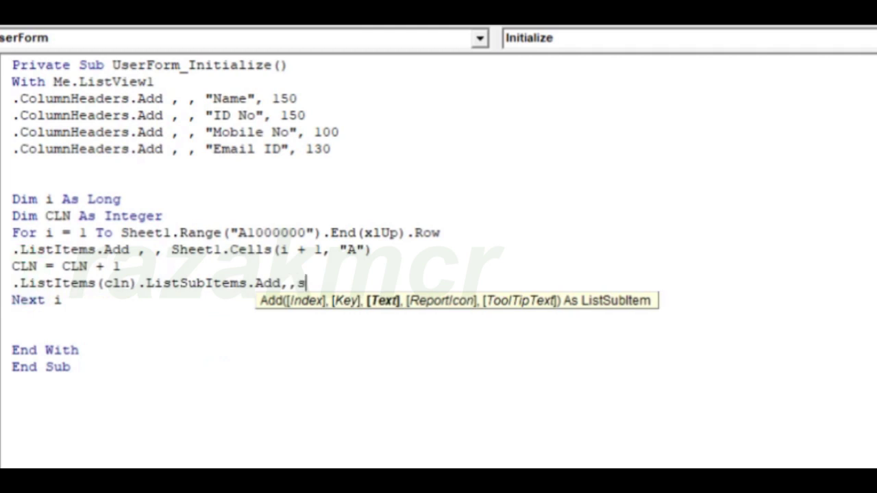
text(heet1.)
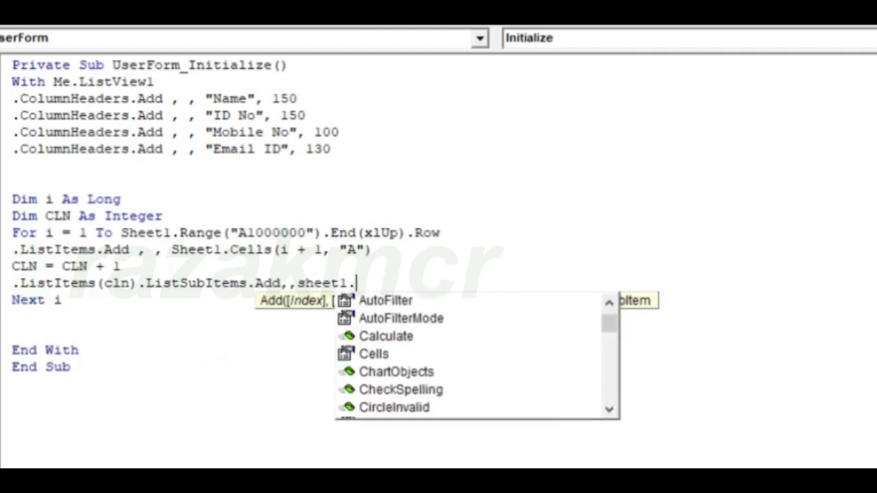
text(ce)
key(Tab)
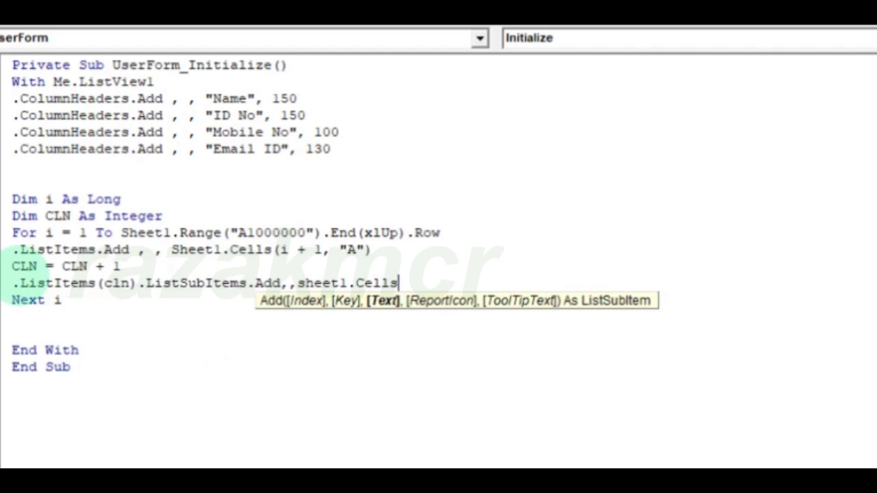
text((i+1)
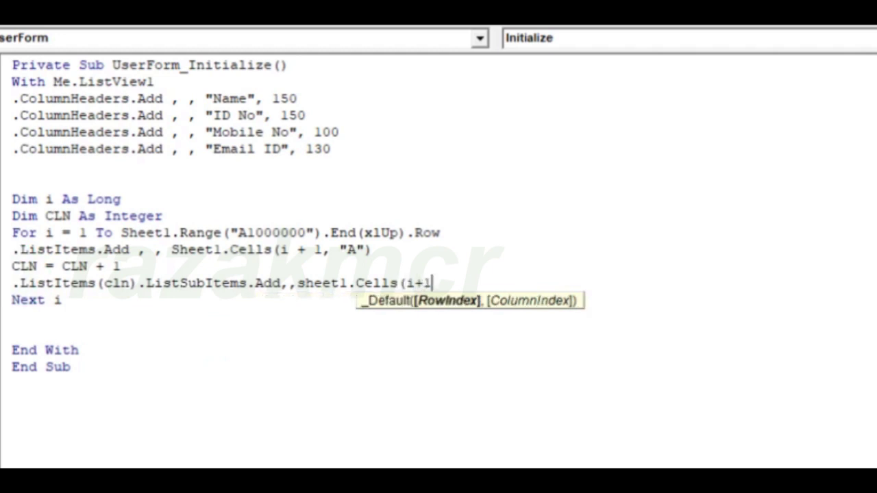
text(,")
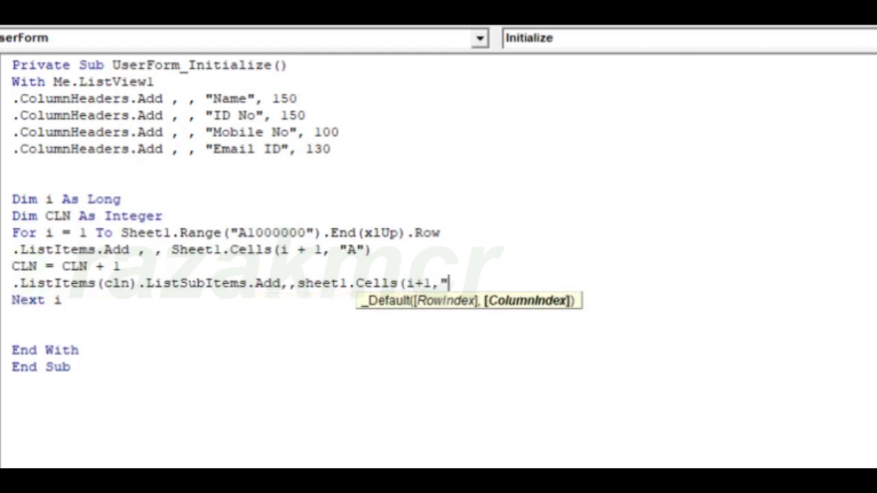
text(B"))
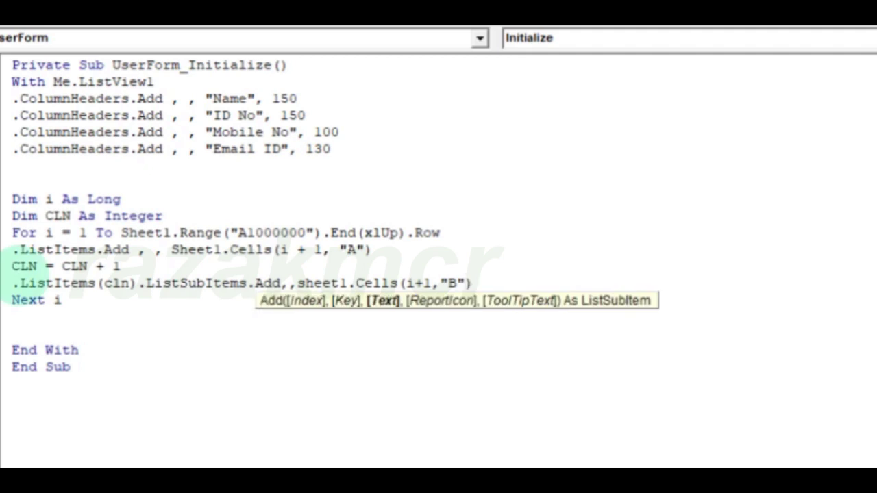
key(Return)
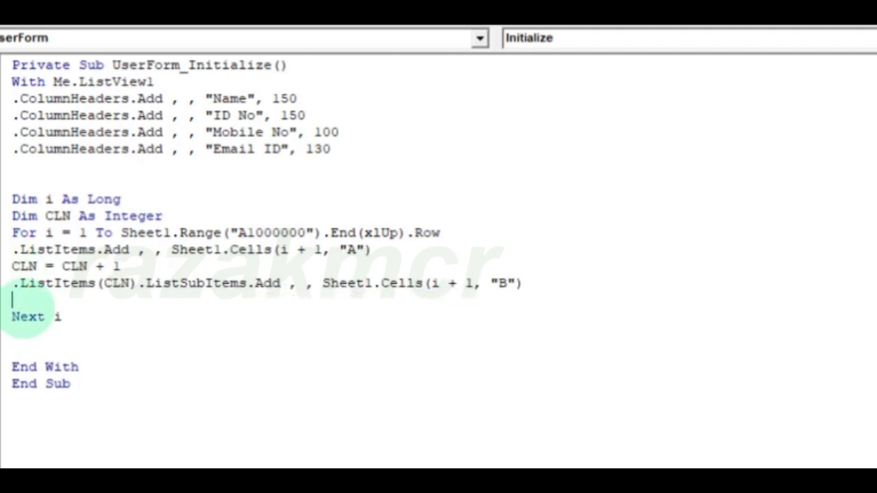
Paste two copies of the ListSubItems.Add line below the original.
click(8, 283)
right_click(56, 283)
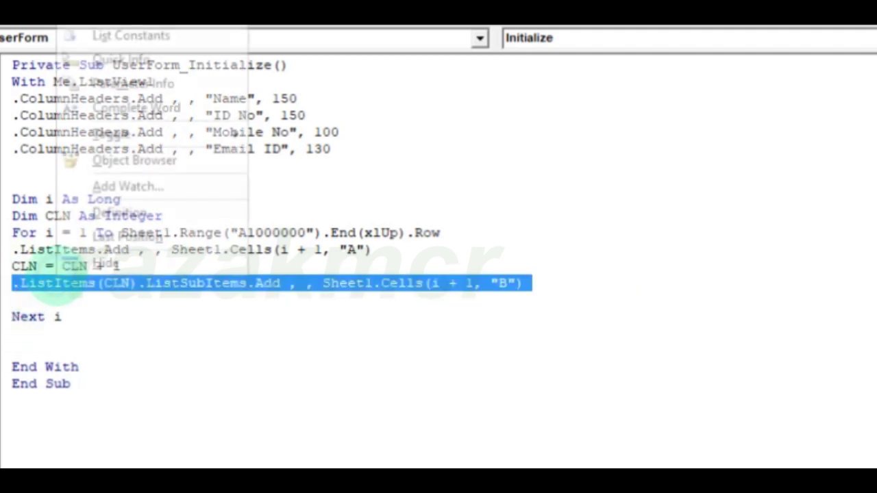
click(24, 316)
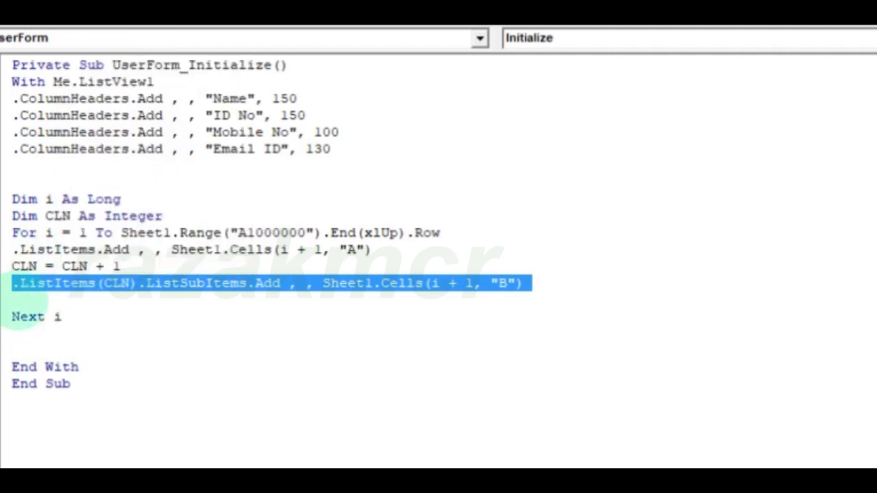
click(17, 300)
text(.ListItems(CLN).ListSubItems.Add , , Sheet1.Cells(i + 1, "B"))
text(.ListItems(CLN).ListSubItems.Add , , Sheet1.Cells(i + 1, "B"))
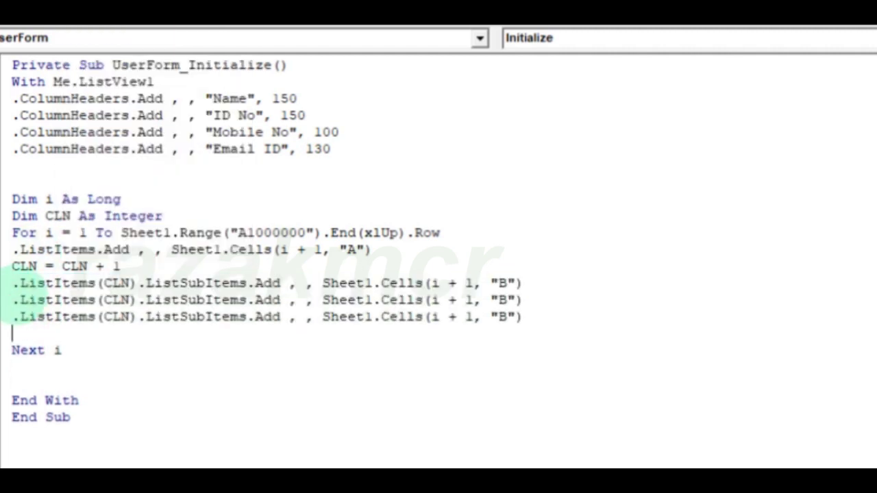
text(.ListItems(CLN).ListSubItems.Add , , Sheet1.Cells(i + 1, "B"))
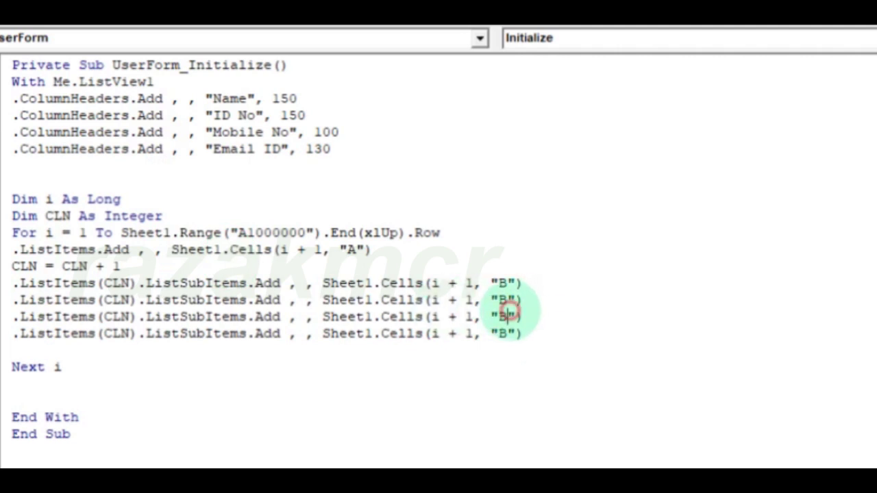
Change the copied lines' column letters to C and D.
click(506, 316)
key(BackSpace)
text(C)
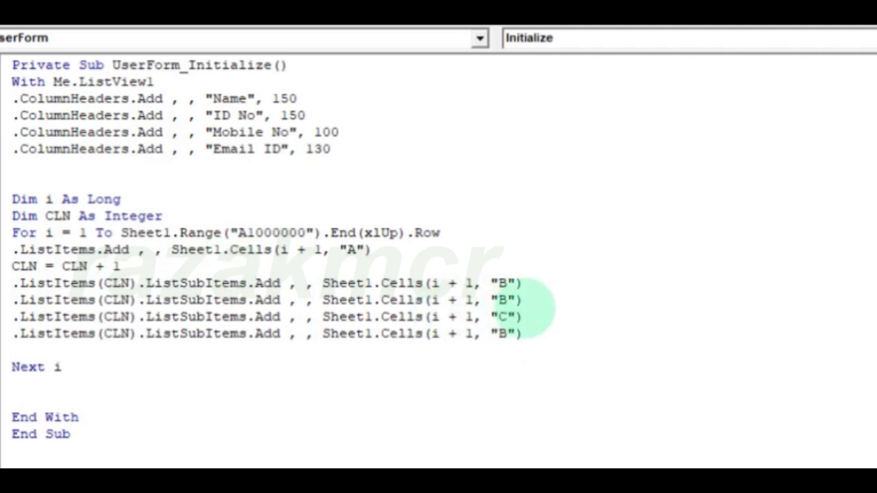
click(506, 333)
key(BackSpace)
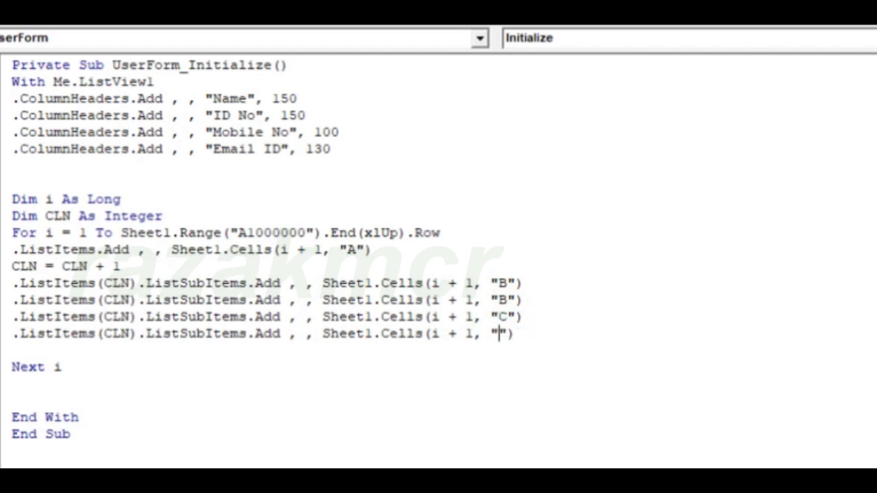
text(D)
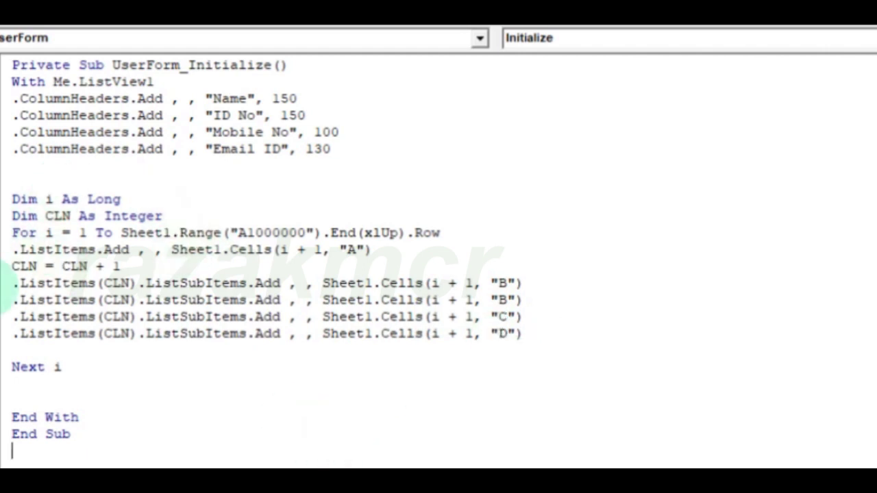
key(ctrl+End)
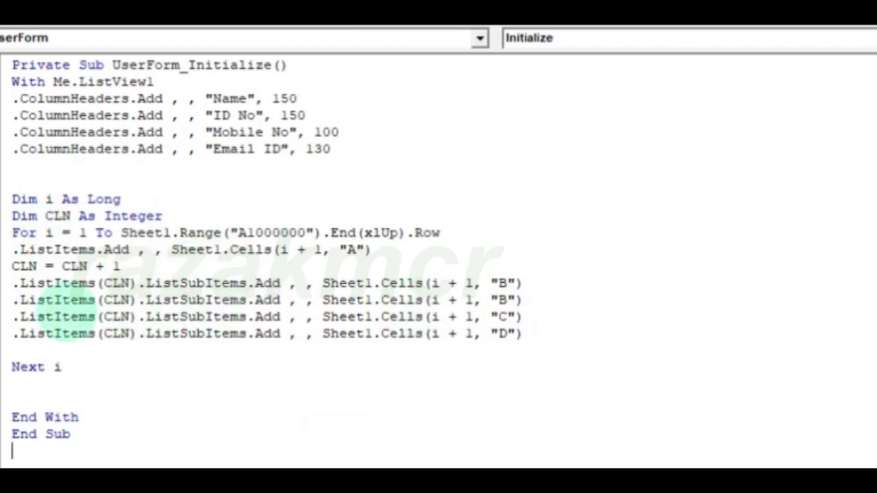
click(198, 437)
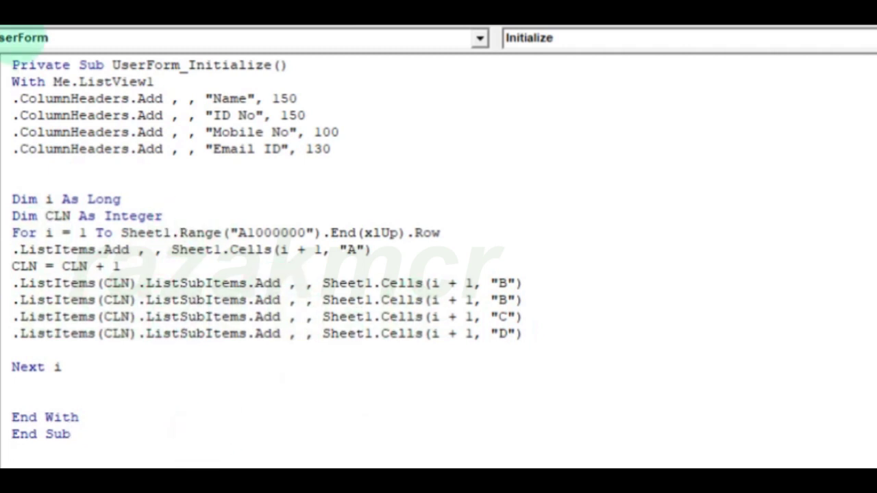
Run the form, check rows Employee 1–14 showing ID numbers repeated under Mobile No, then close it.
click(211, 42)
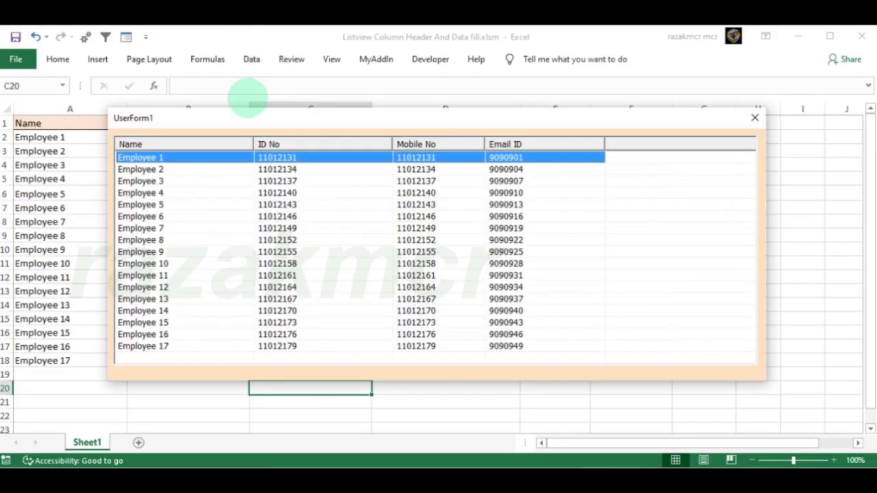
click(154, 169)
click(161, 205)
click(162, 251)
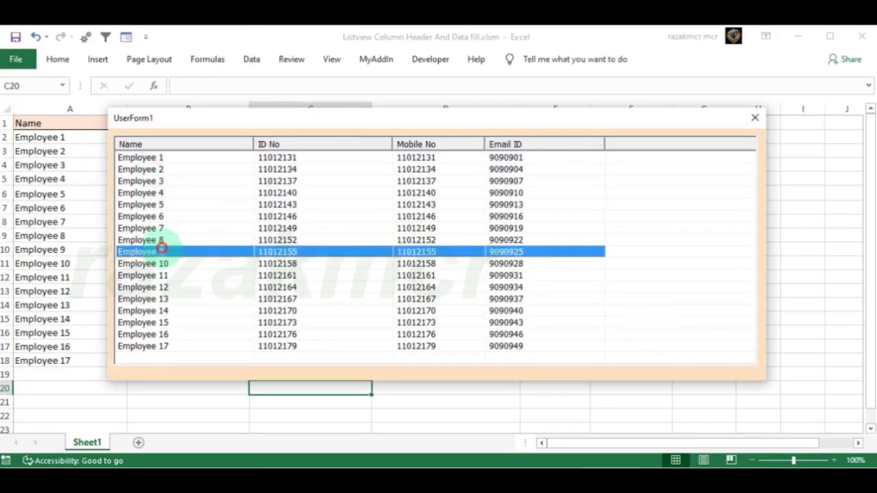
click(164, 287)
click(163, 333)
click(163, 299)
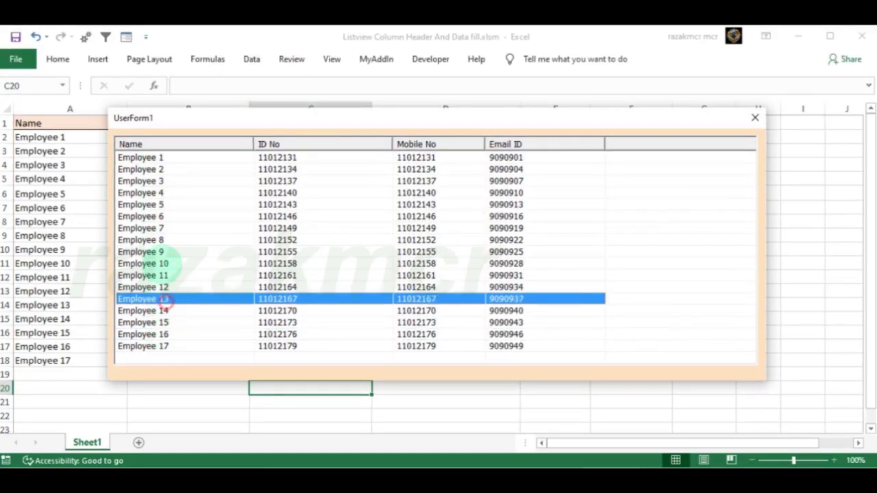
click(164, 239)
click(166, 216)
click(171, 157)
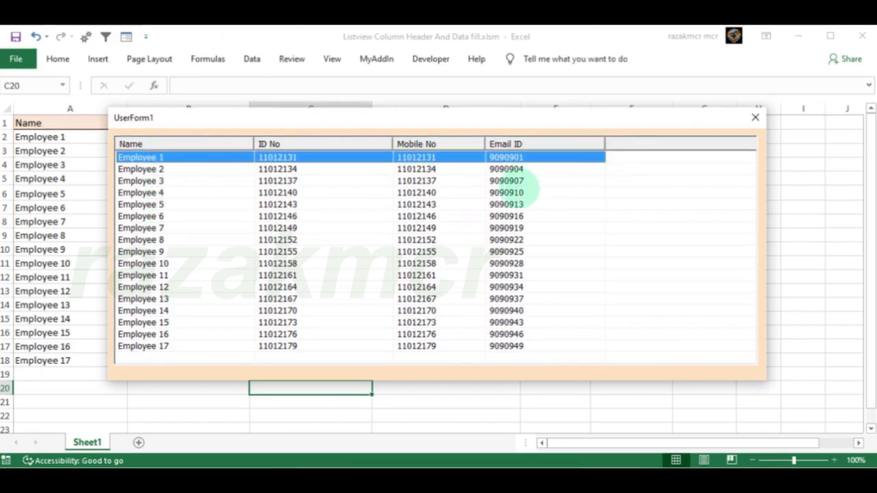
click(156, 239)
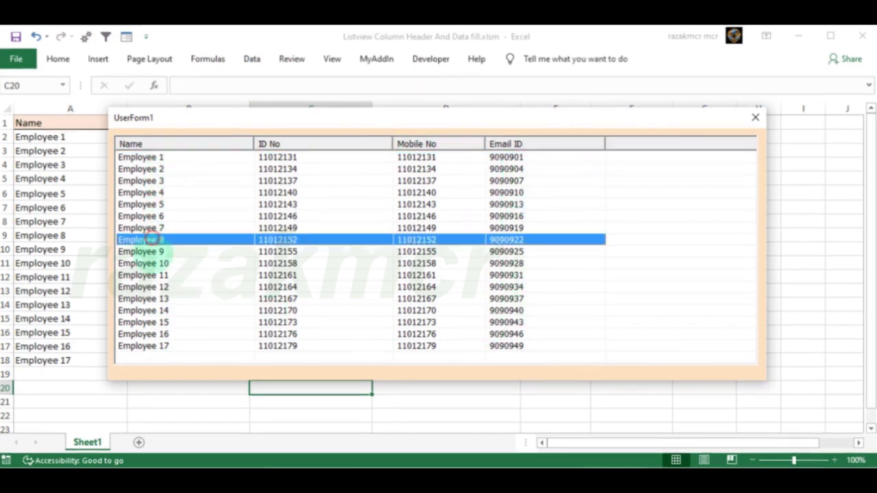
click(159, 275)
click(163, 310)
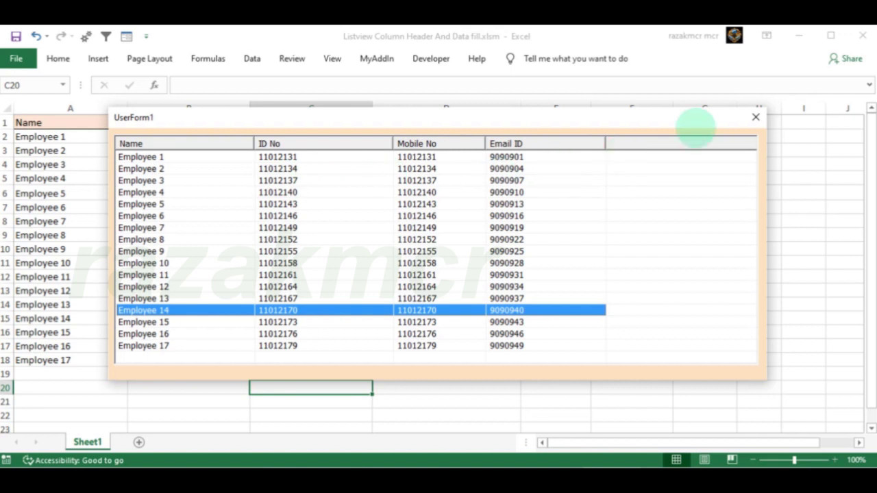
click(759, 116)
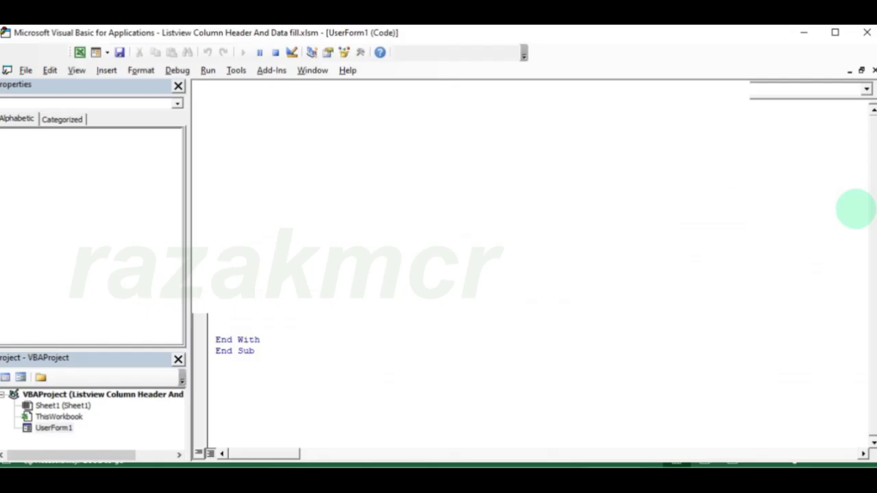
In UserForm1's code, change the last three ListSubItems column letters to C, D and E.
double_click(850, 196)
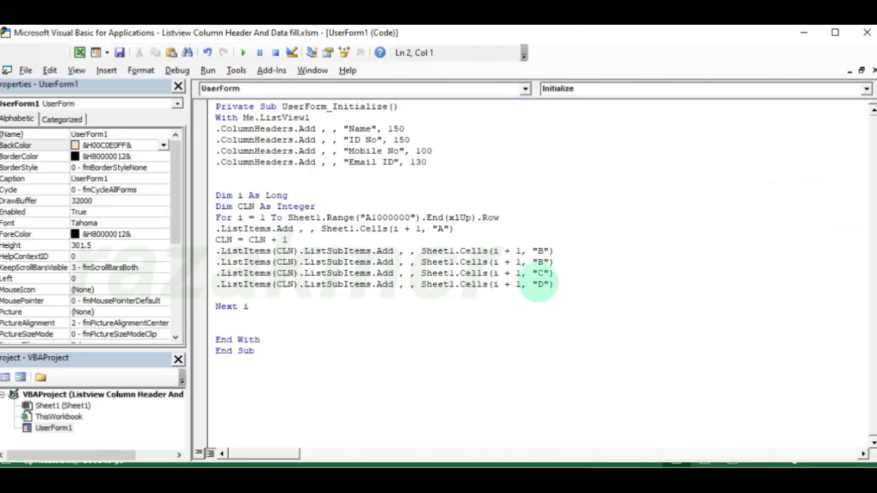
click(524, 282)
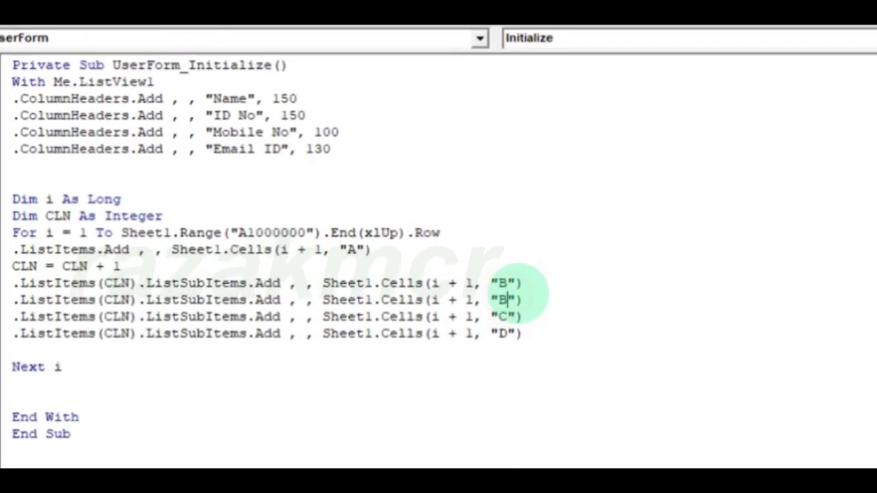
key(BackSpace)
text(C)
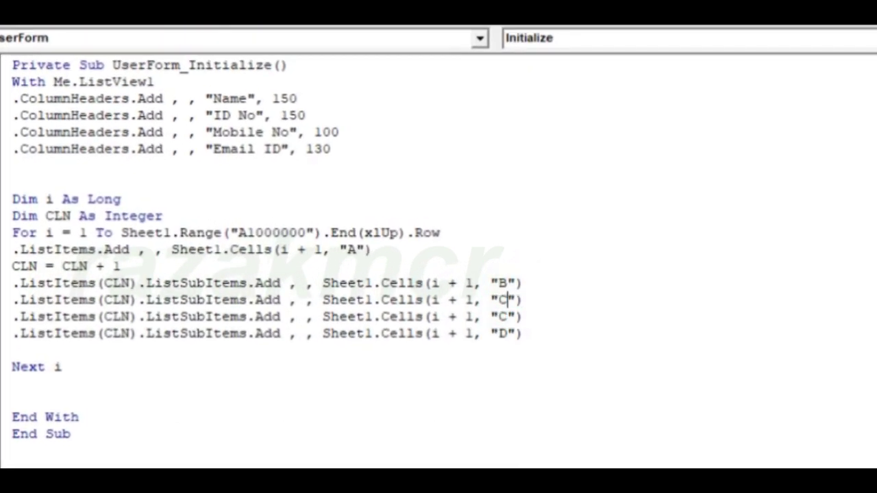
click(510, 315)
key(BackSpace)
text(D)
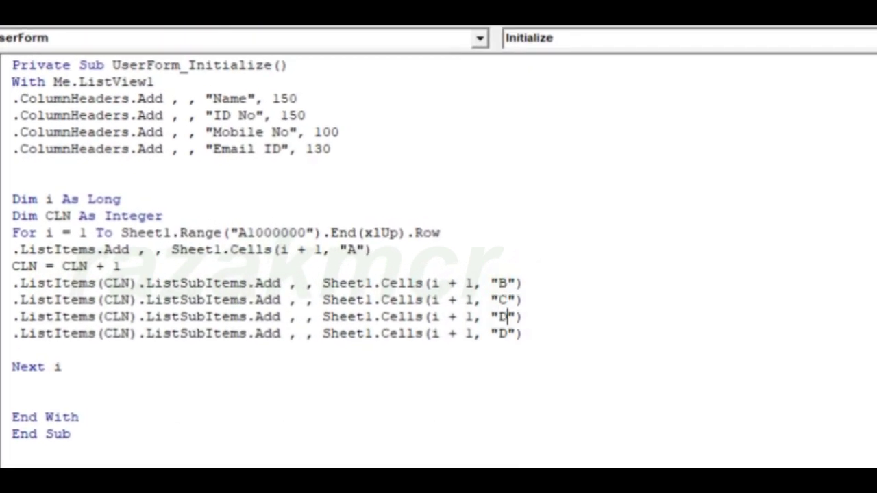
click(510, 333)
key(BackSpace)
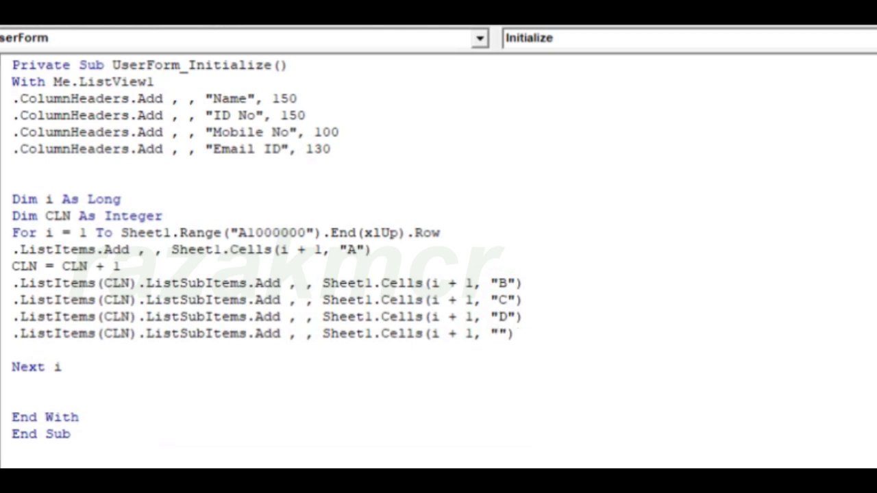
text(E)
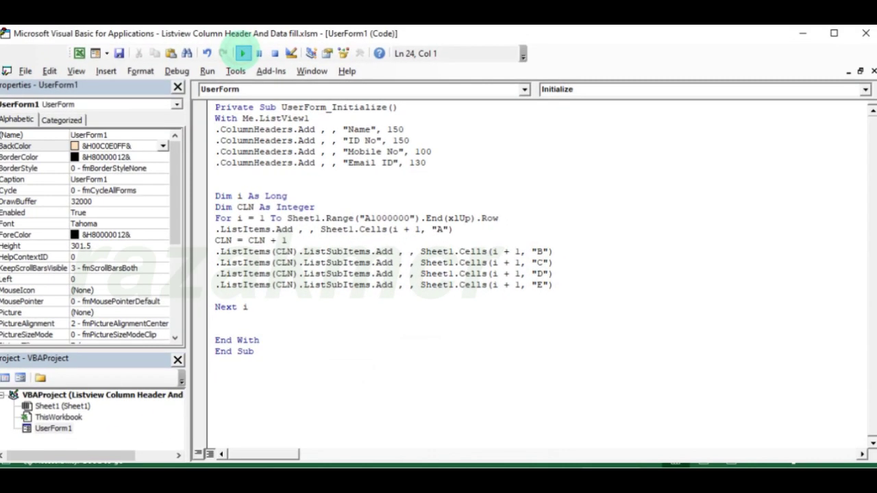
Rerun the form and check Employee 2–17 rows for correct ID No, Mobile No and Email ID.
click(240, 51)
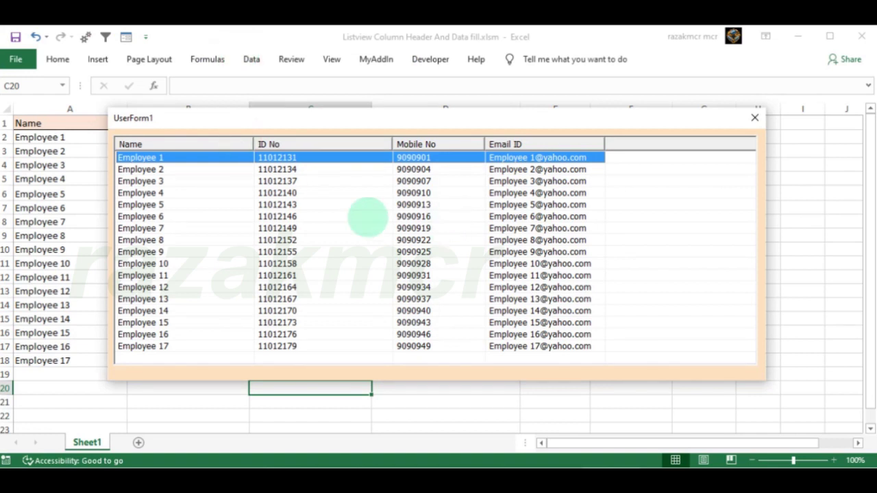
click(158, 169)
click(161, 181)
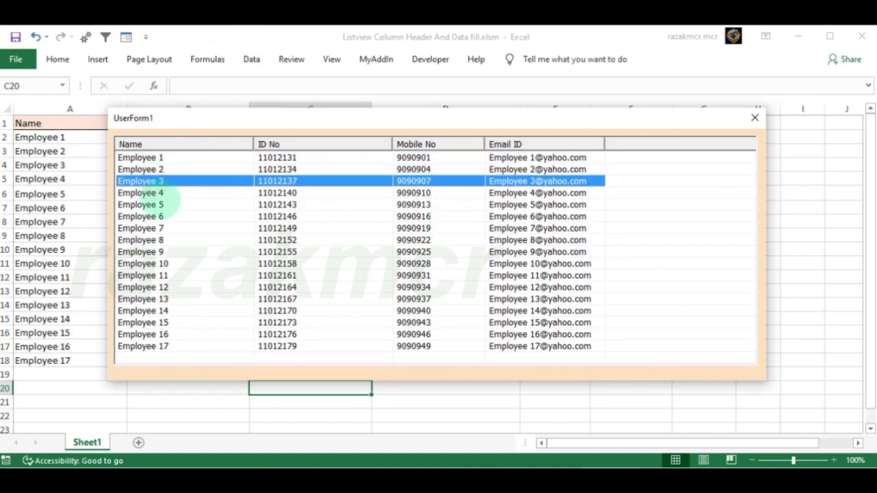
click(166, 204)
click(166, 228)
click(171, 251)
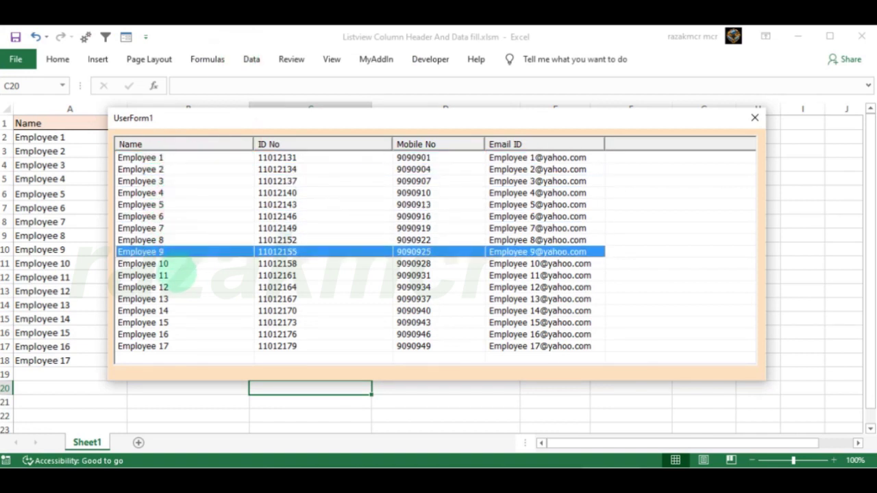
click(168, 276)
click(164, 299)
click(161, 334)
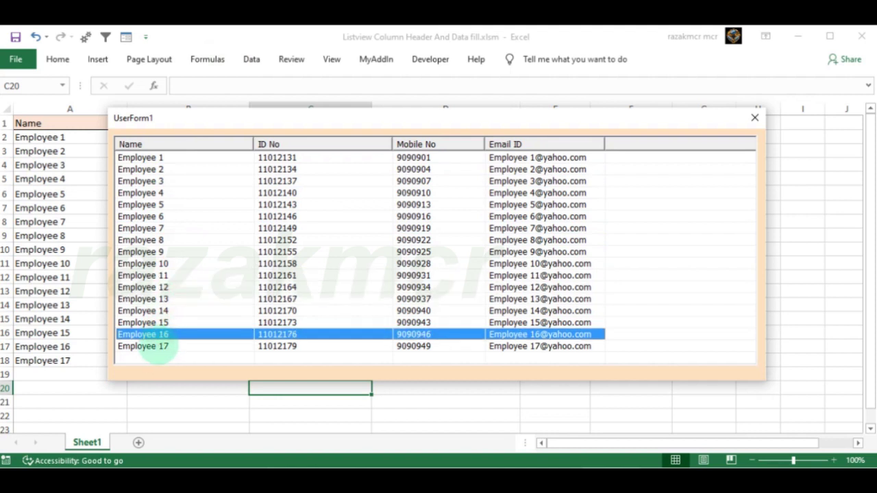
click(158, 346)
click(291, 169)
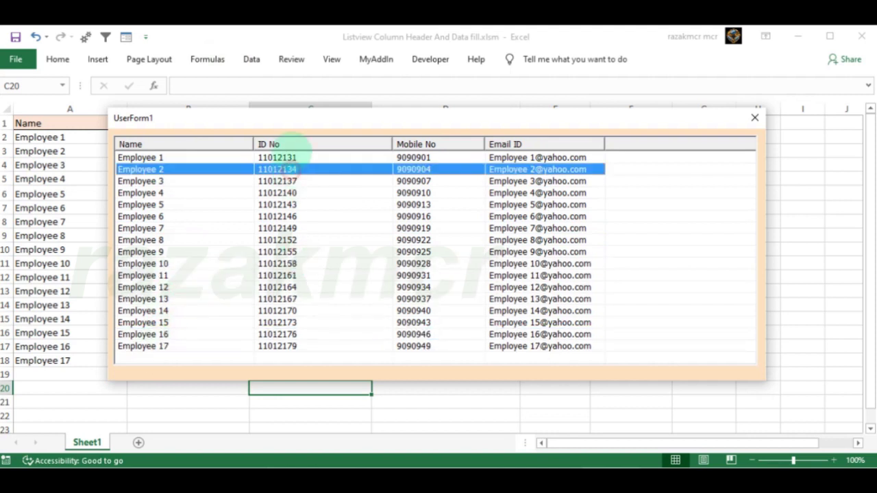
click(554, 193)
click(548, 224)
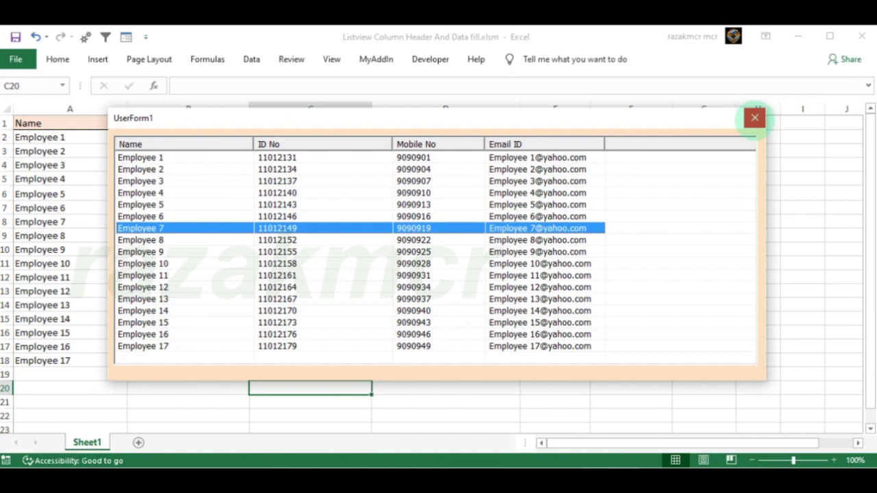
Close the form, add a blank line after Dim CLN, and tidy the blank lines around End With.
click(755, 118)
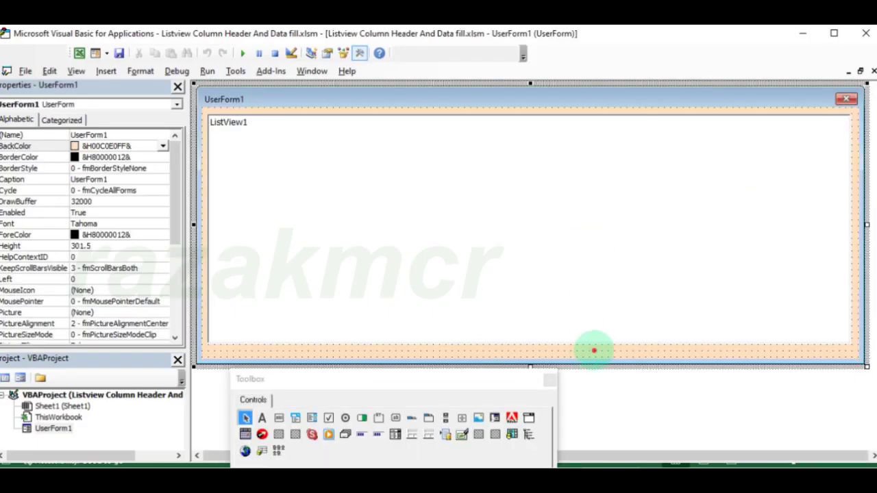
key(F7)
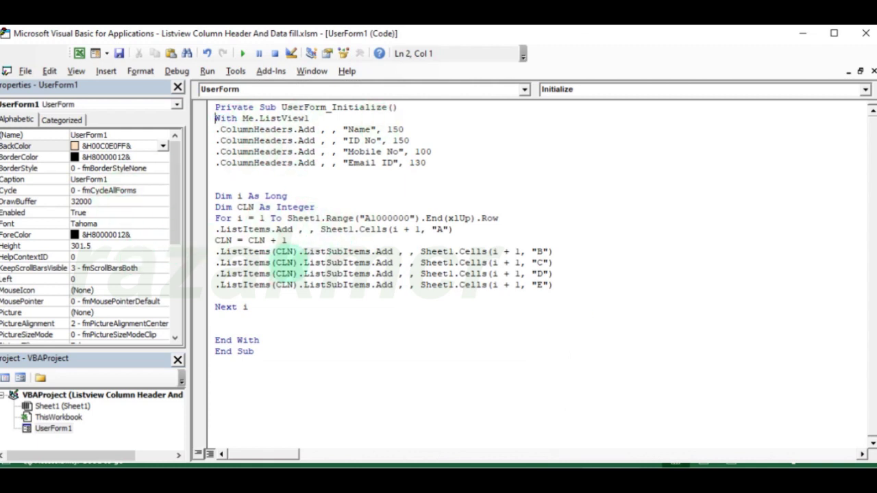
click(338, 204)
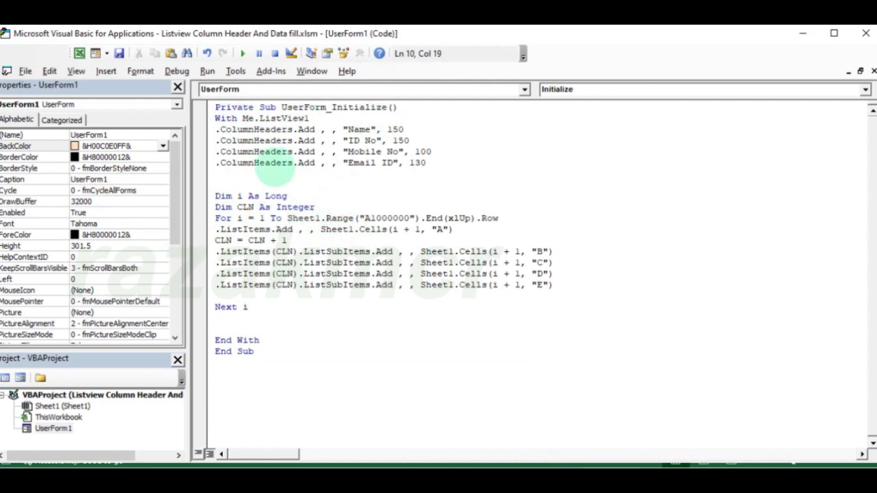
key(Return)
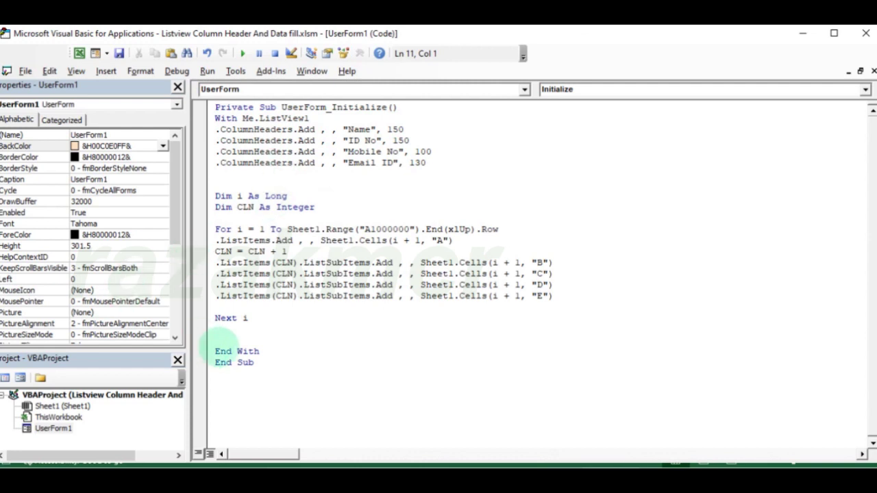
click(213, 351)
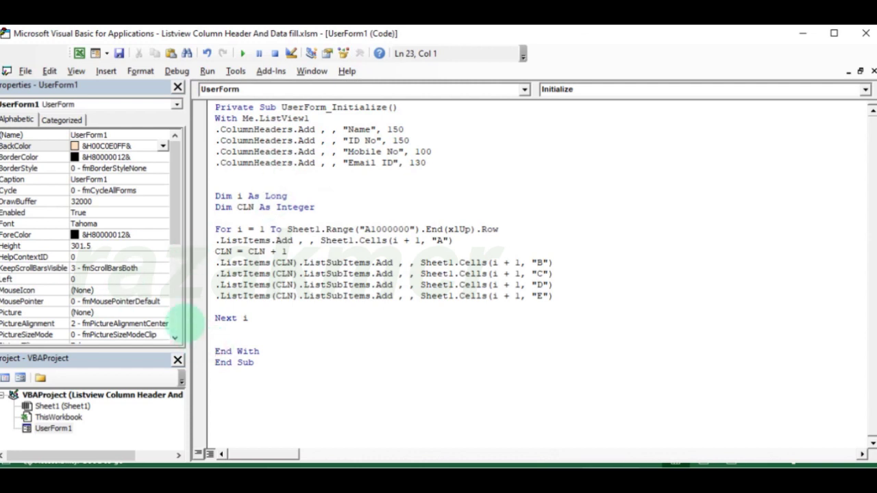
key(BackSpace)
key(BackSpace)
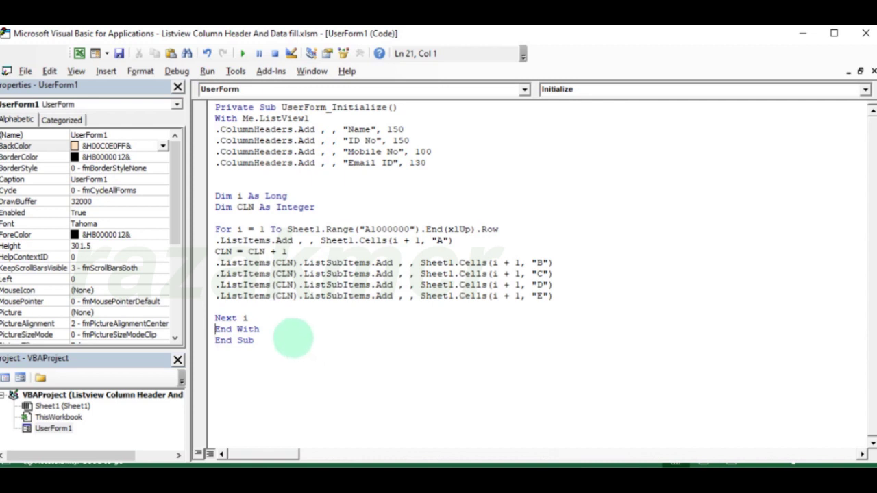
click(261, 329)
key(Return)
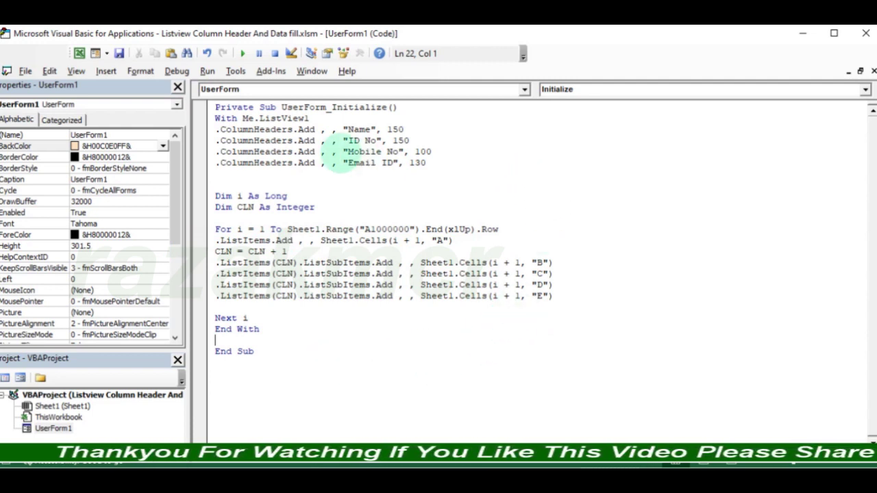
click(243, 52)
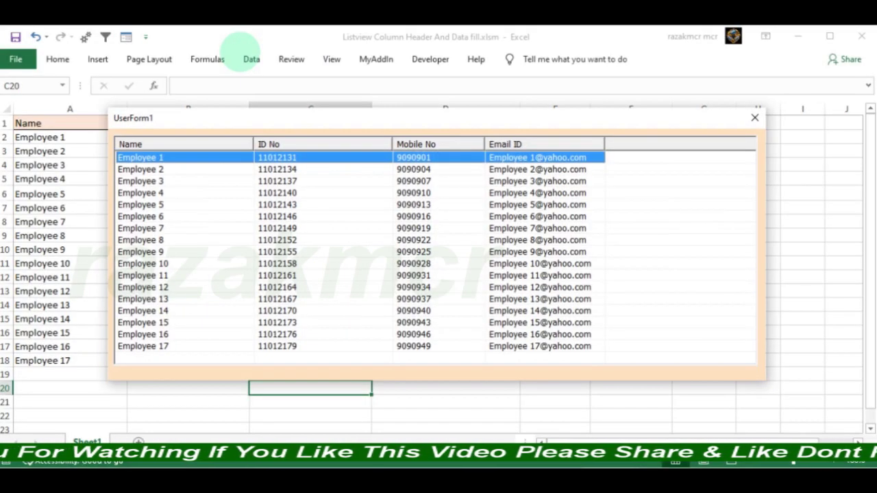